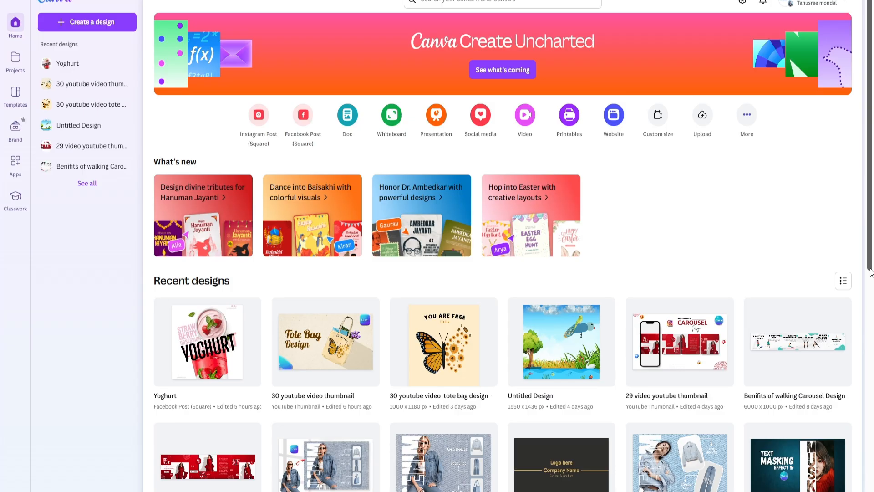
# Create a new custom-size design 1080 px wide and 1350 px high
pyautogui.click(94, 23)
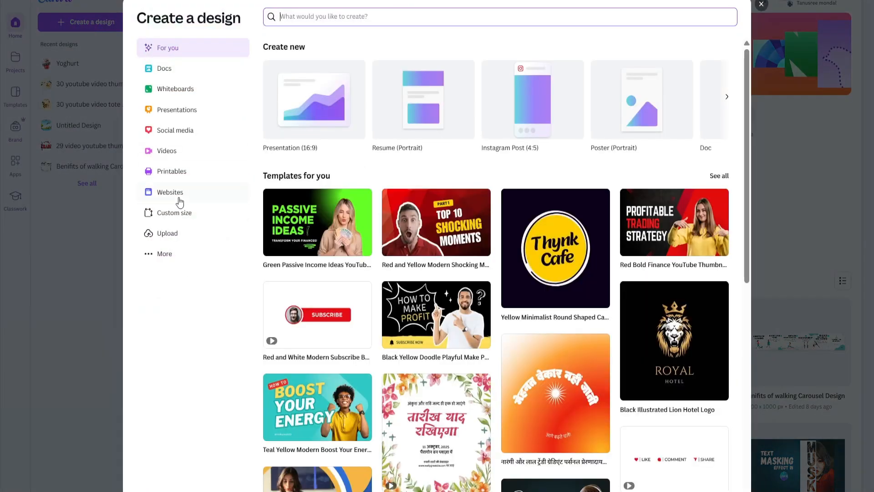
pyautogui.click(208, 213)
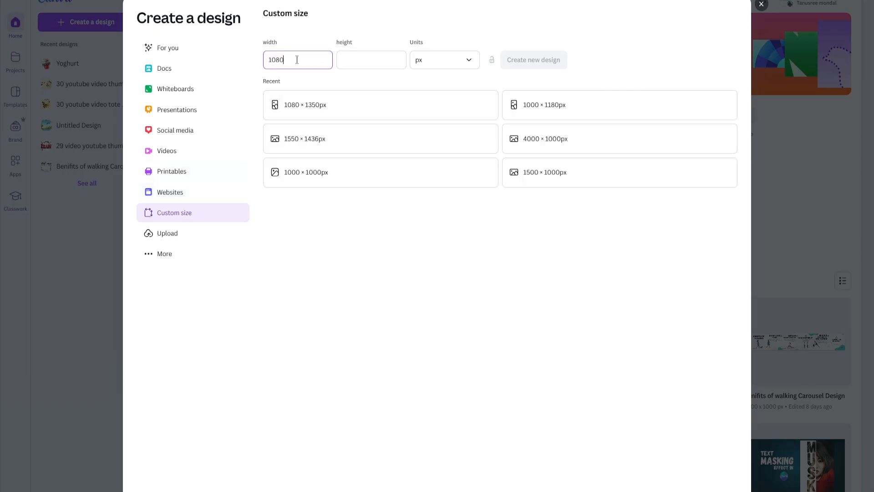
pyautogui.click(362, 63)
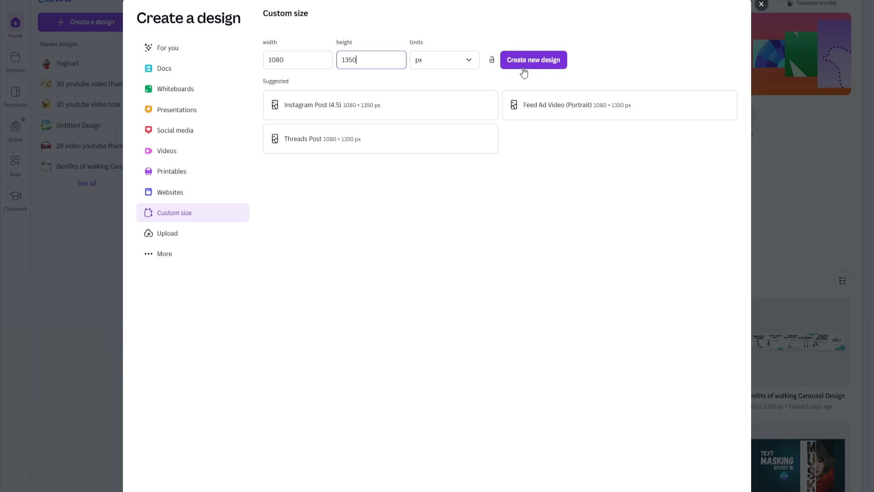
pyautogui.click(546, 67)
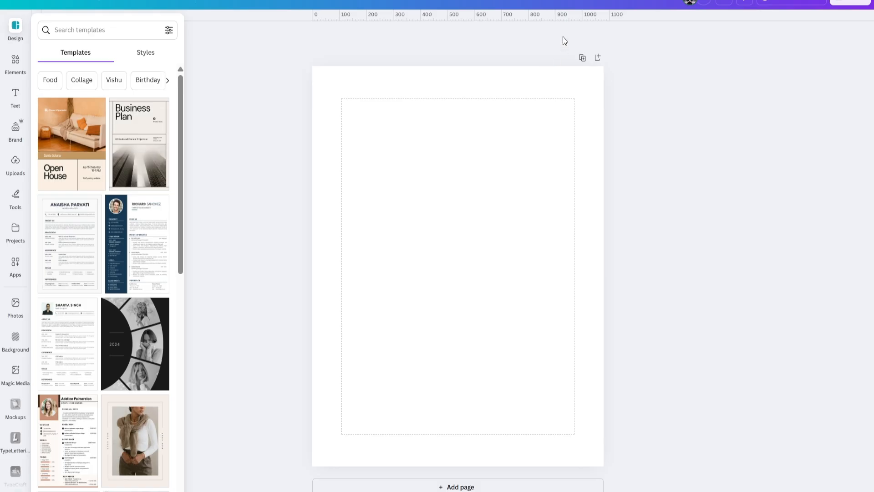
pyautogui.click(567, 137)
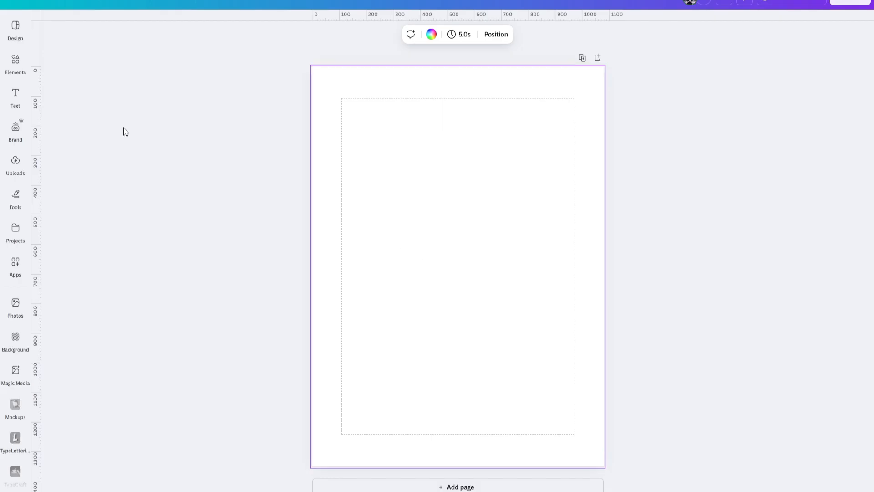
# Search the elements for "burger" photos and add the burger-and-fries picture with the dark wooden background to the page
pyautogui.click(12, 69)
pyautogui.click(94, 25)
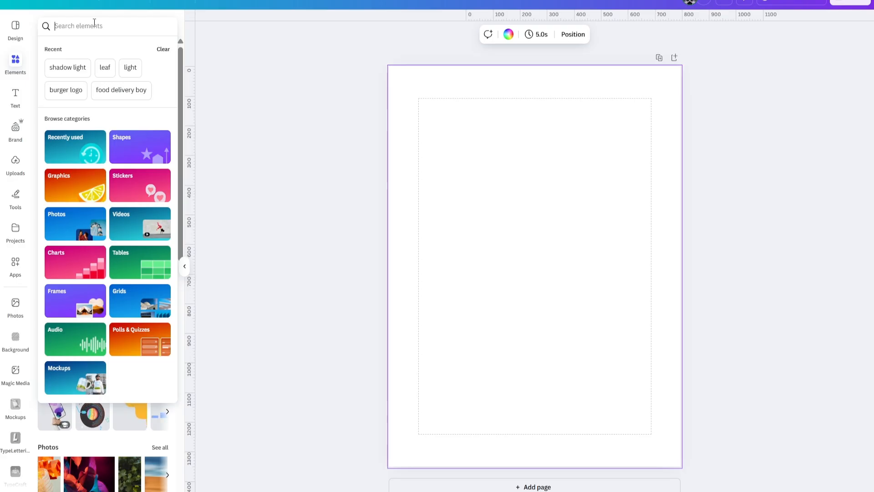
pyautogui.write('burger')
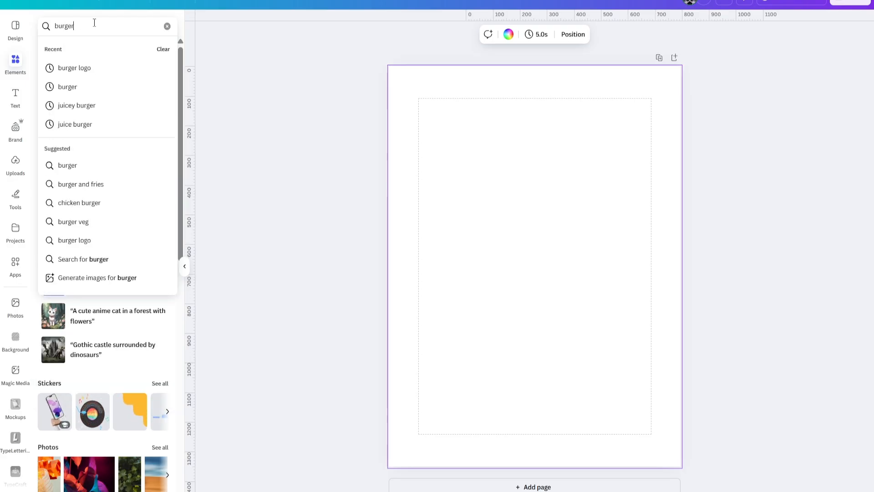
pyautogui.press('Return')
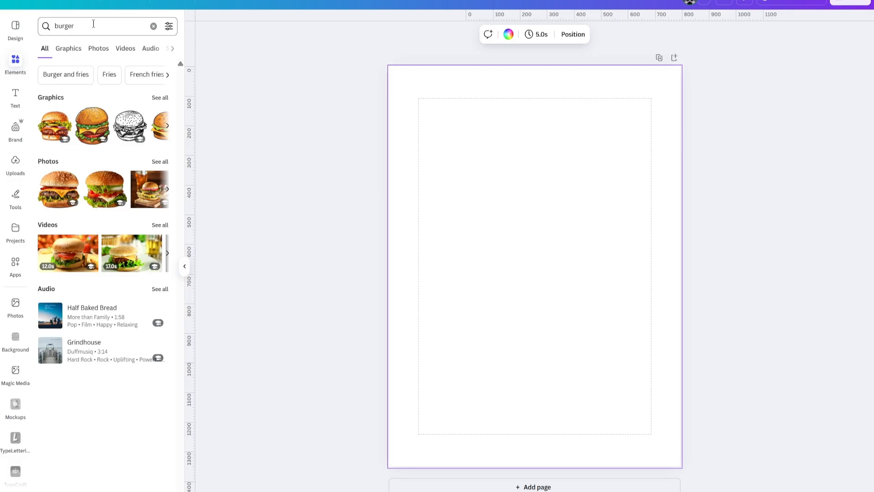
pyautogui.click(100, 49)
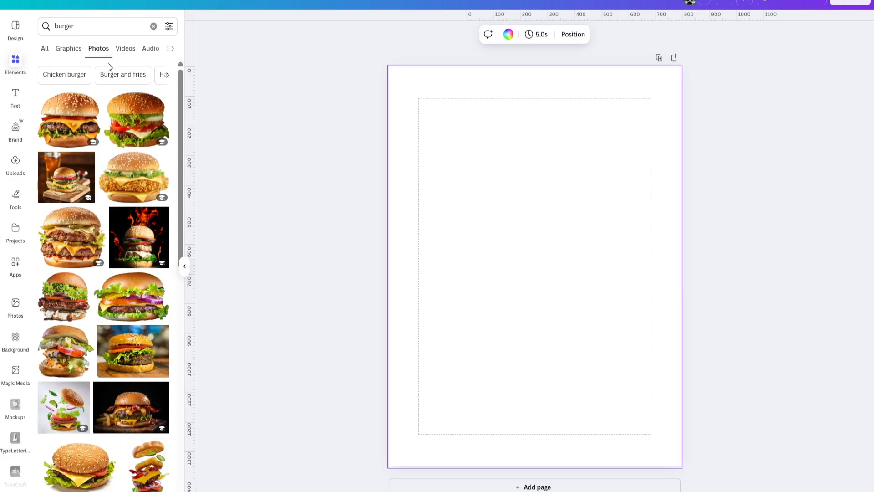
pyautogui.scroll(-10, 96, 229)
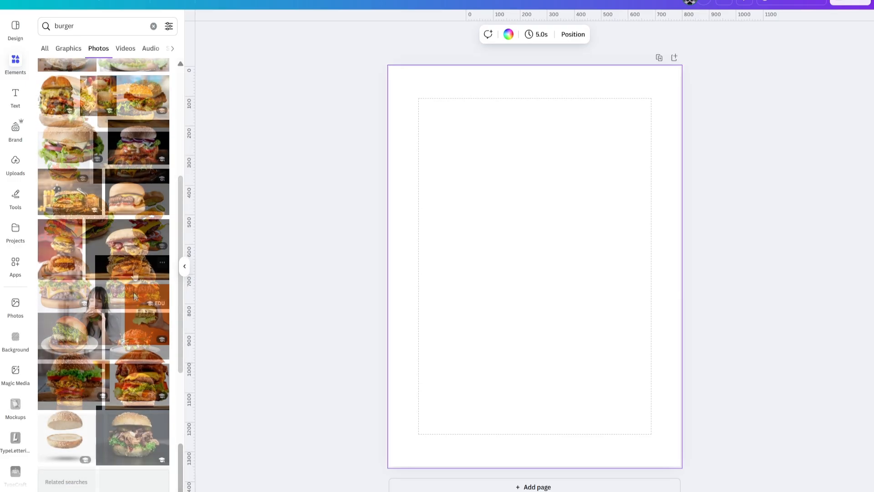
pyautogui.click(70, 196)
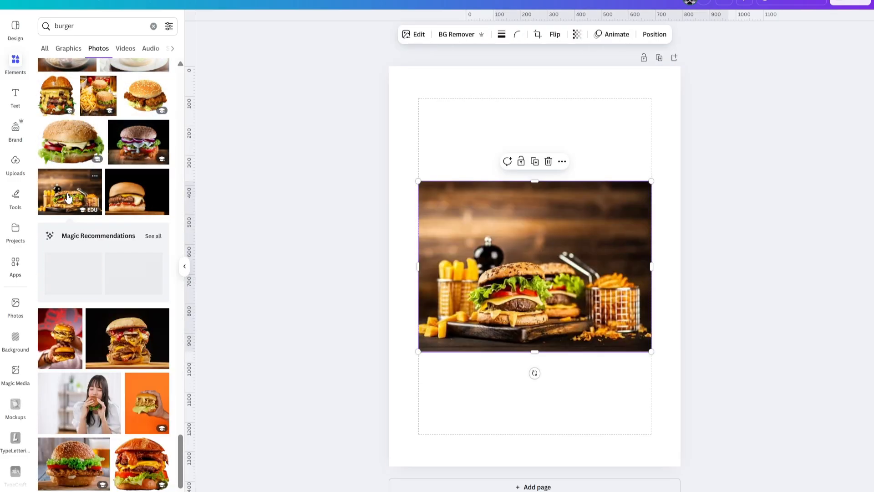
# Set the burger photo as the page background
pyautogui.click(718, 302)
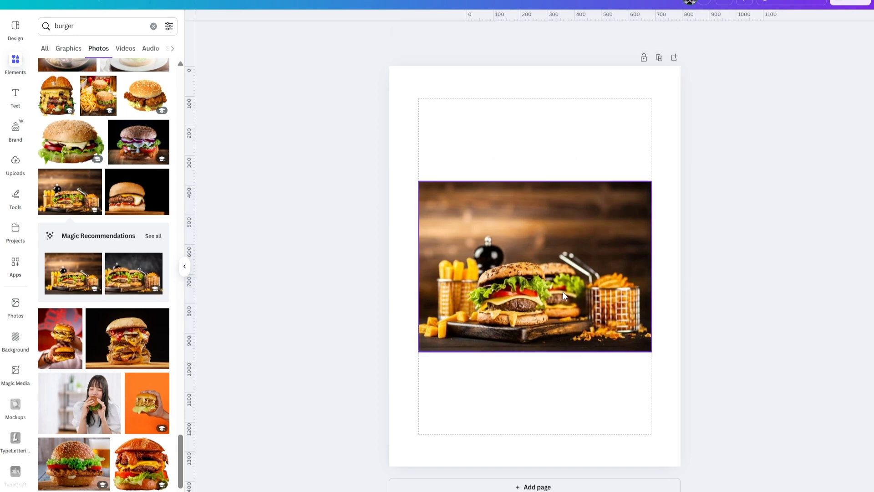
pyautogui.moveTo(563, 291); pyautogui.dragTo(563, 290)
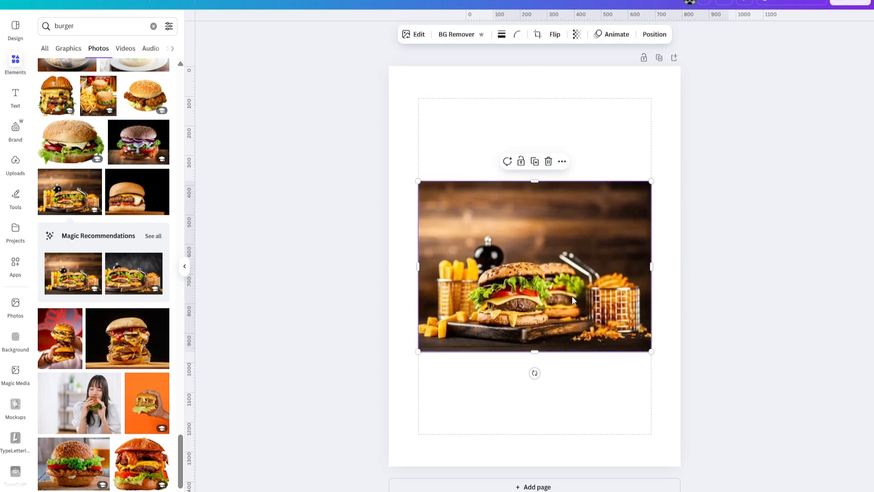
pyautogui.rightClick(531, 272)
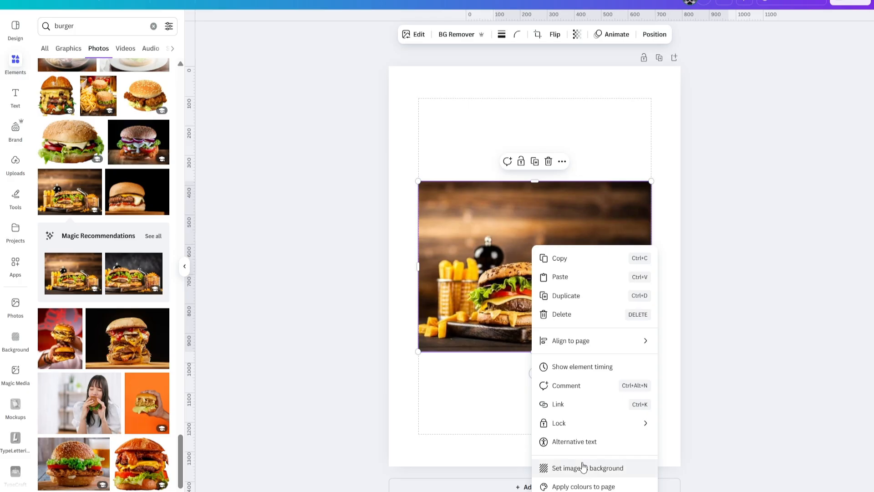
pyautogui.click(615, 467)
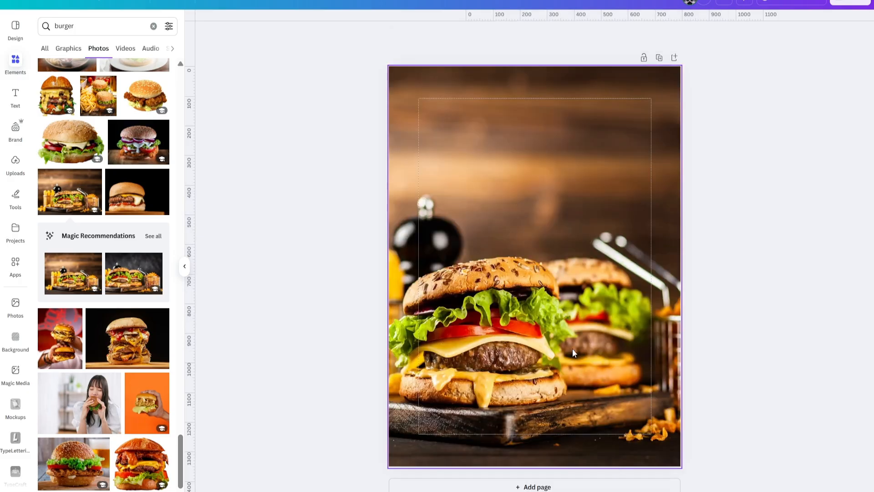
# Enlarge and reposition the background photo so the fries fill the left side and the front burger is partly cut off at the right edge
pyautogui.doubleClick(542, 289)
pyautogui.moveTo(481, 296); pyautogui.dragTo(639, 305)
pyautogui.moveTo(386, 66); pyautogui.dragTo(328, 22)
pyautogui.moveTo(509, 342); pyautogui.dragTo(693, 298)
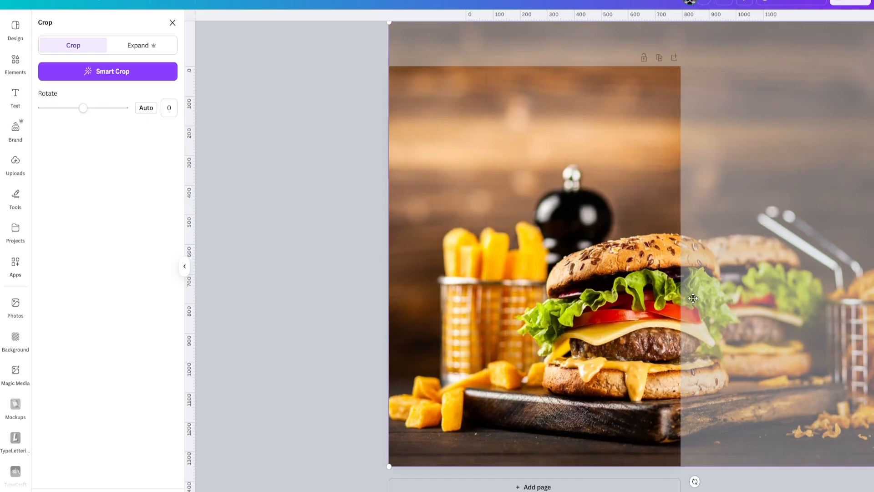
pyautogui.click(360, 98)
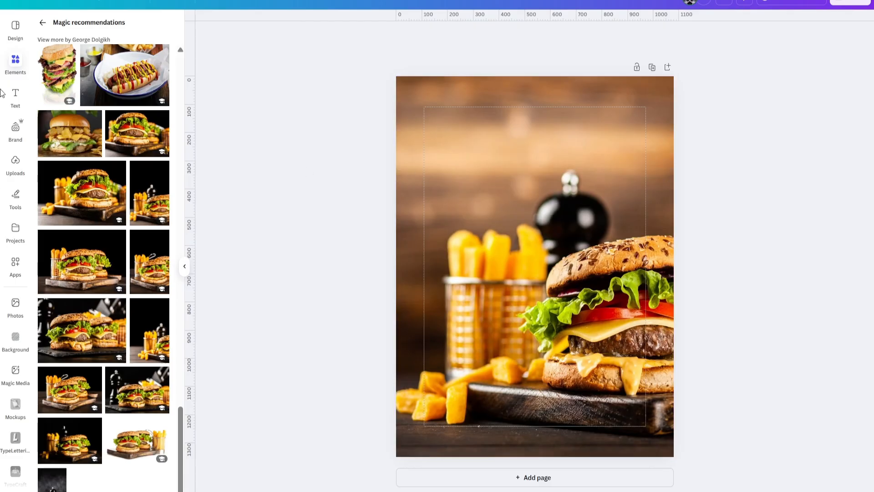
# Clear the burger search, add a square shape and stretch it to cover the whole page
pyautogui.click(15, 61)
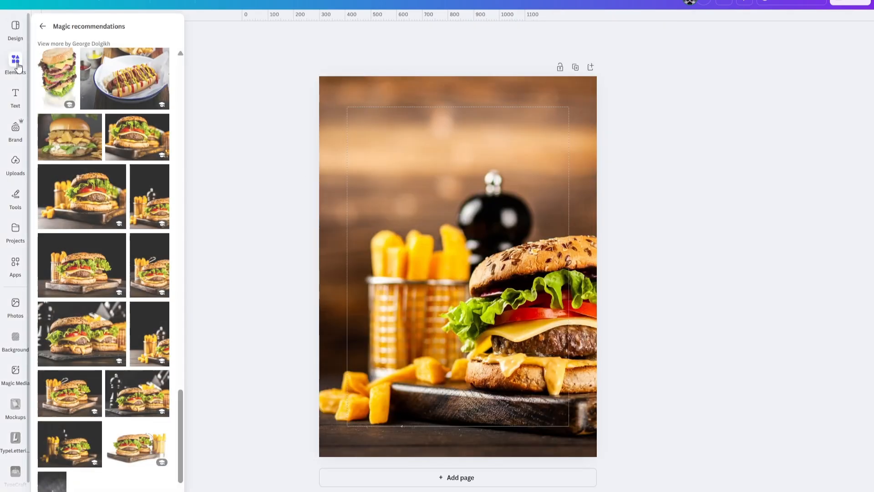
pyautogui.click(17, 66)
pyautogui.click(42, 24)
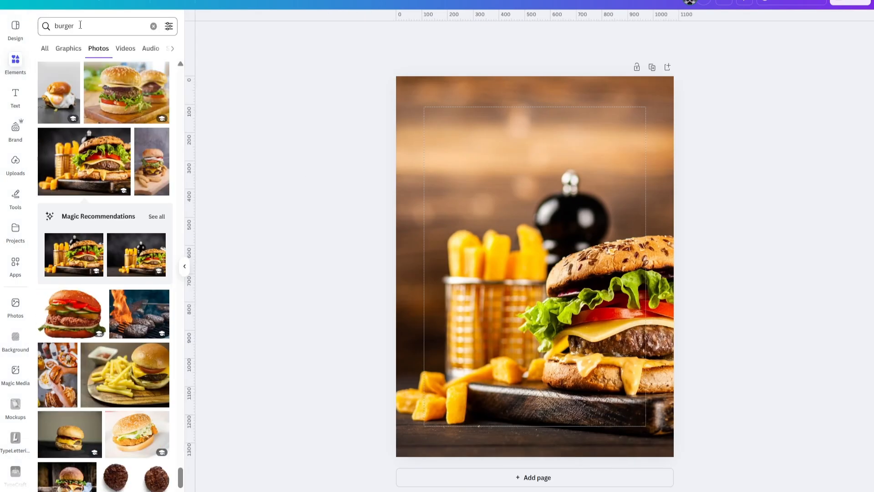
pyautogui.click(153, 26)
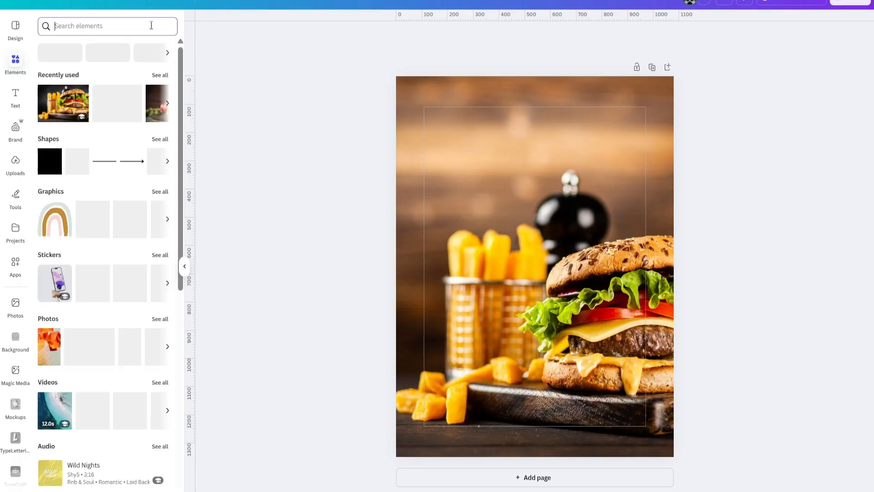
pyautogui.click(44, 172)
pyautogui.moveTo(532, 231); pyautogui.dragTo(442, 95)
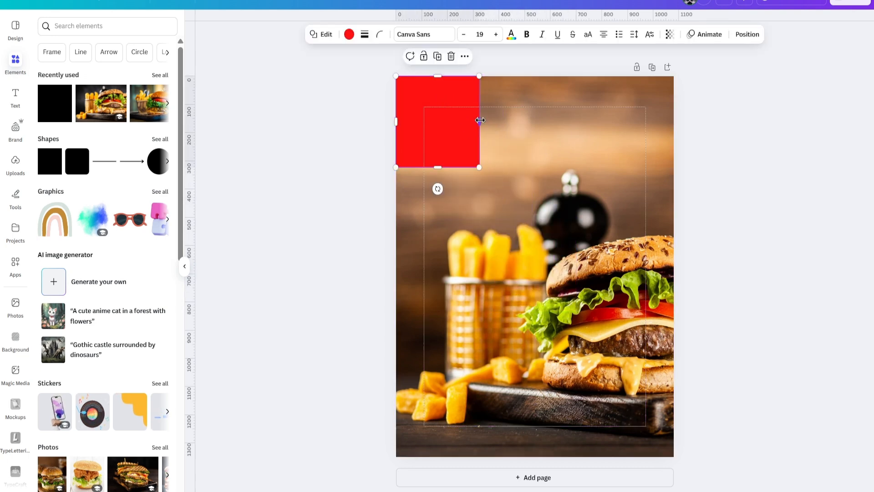
pyautogui.moveTo(479, 121); pyautogui.dragTo(673, 123)
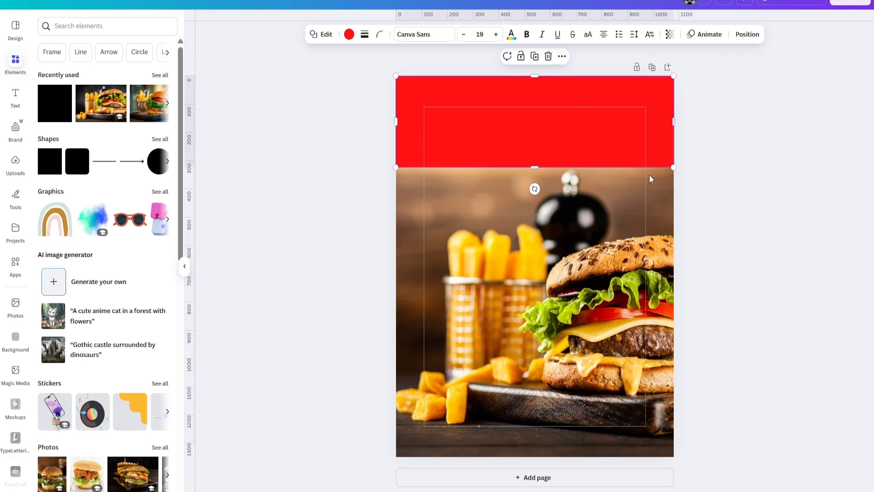
pyautogui.moveTo(536, 167); pyautogui.dragTo(550, 456)
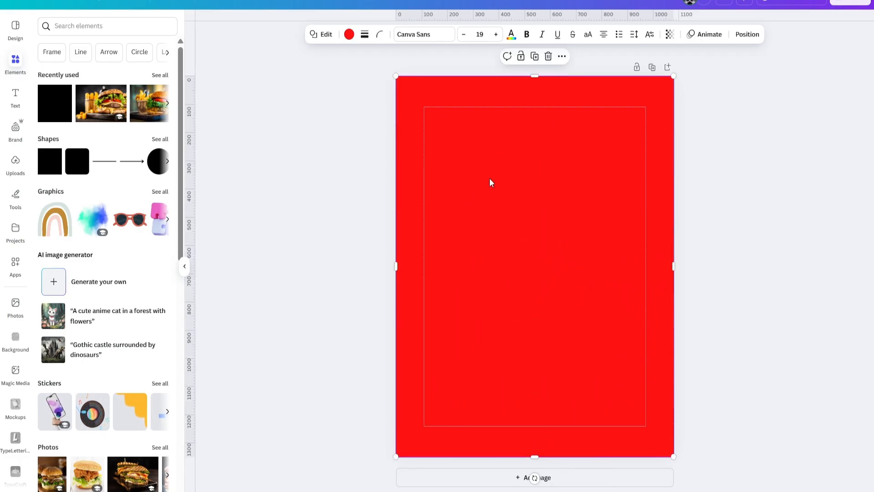
# Recolour the page-sized rectangle with the light tan photo colour and lower its transparency setting to about half
pyautogui.click(349, 34)
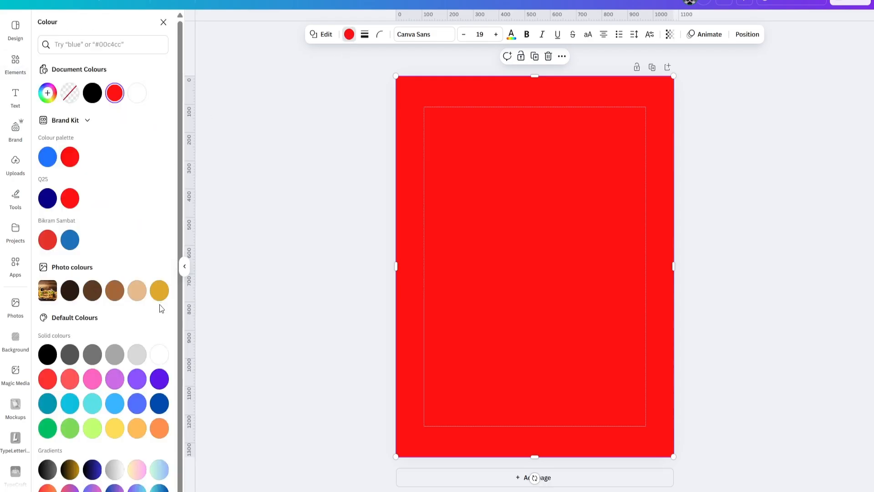
pyautogui.click(137, 292)
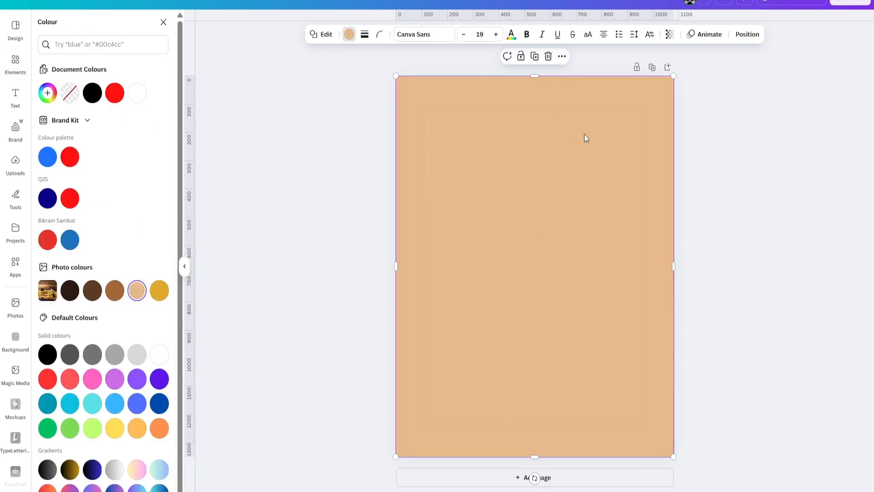
pyautogui.click(669, 35)
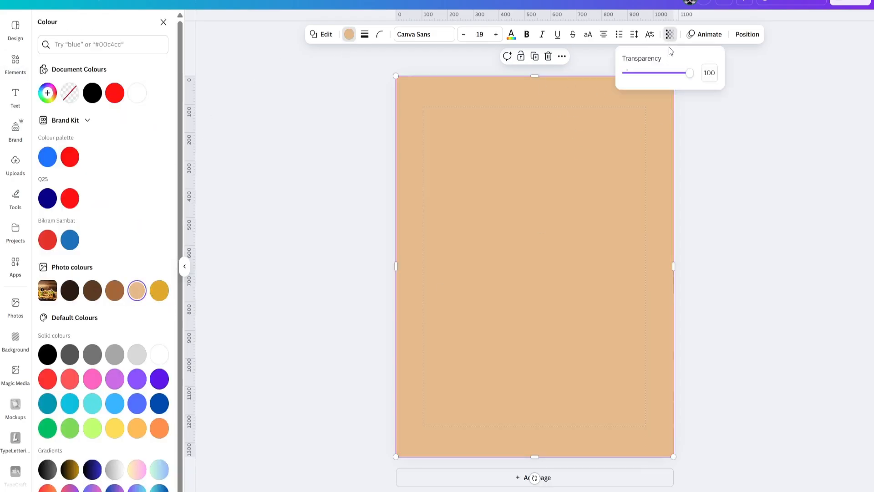
pyautogui.click(659, 74)
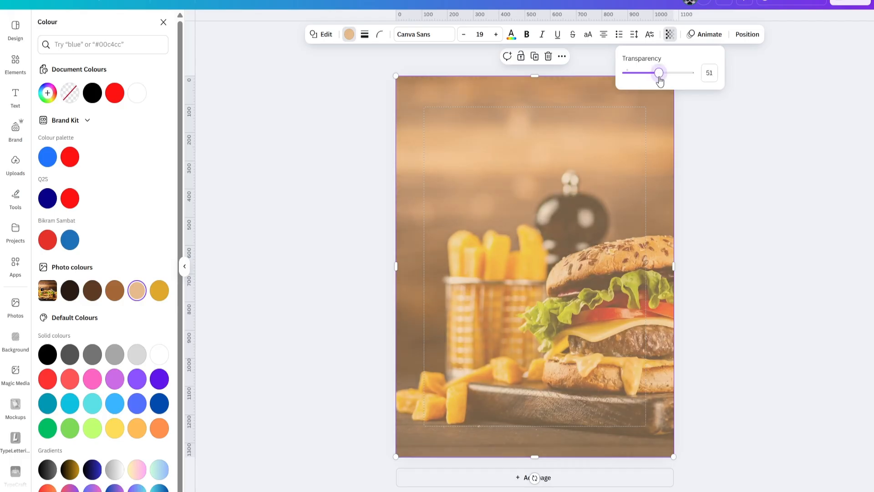
pyautogui.moveTo(659, 81); pyautogui.dragTo(662, 81)
pyautogui.click(741, 184)
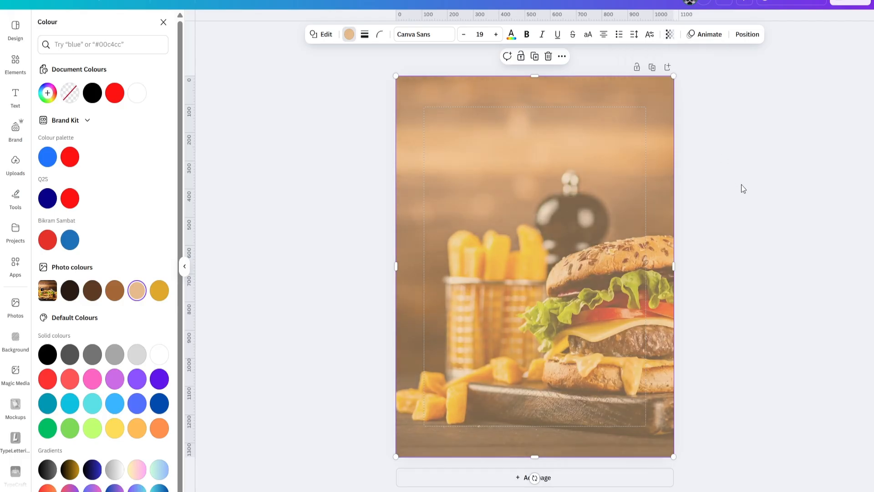
pyautogui.click(717, 432)
pyautogui.scroll(-2, 534, 266)
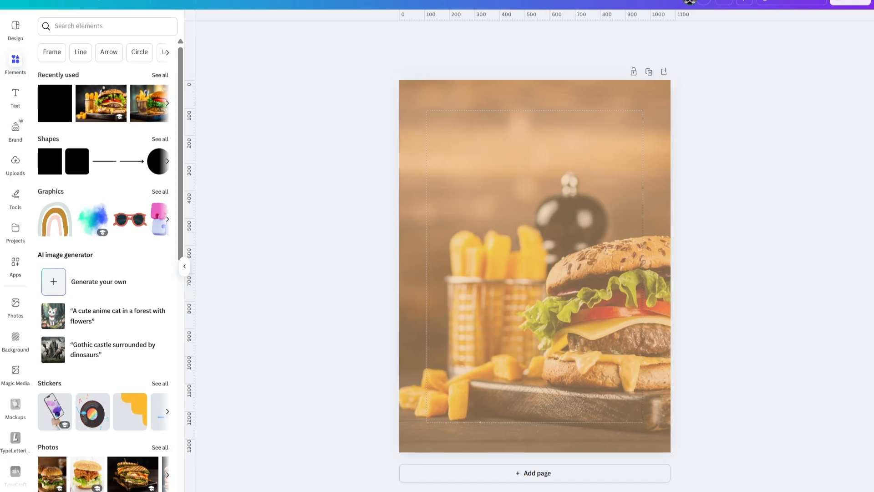
# Search the elements for "orange" and show only the graphics results
pyautogui.click(497, 145)
pyautogui.click(15, 61)
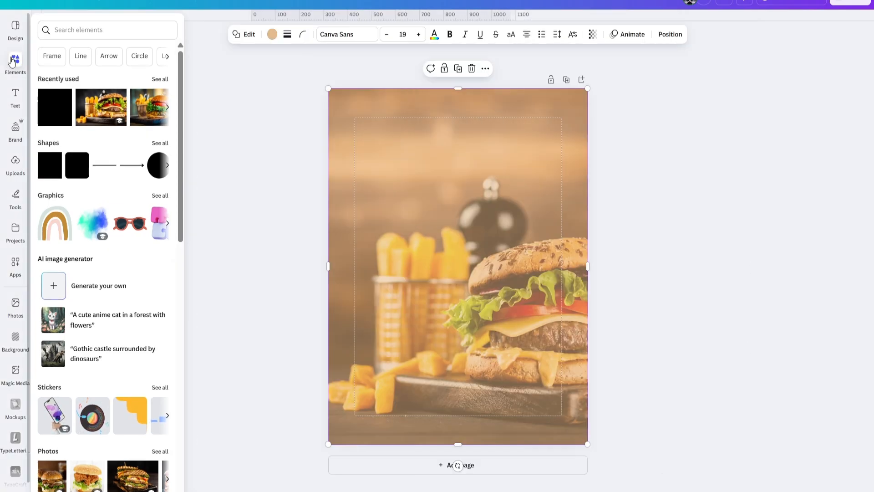
pyautogui.click(114, 33)
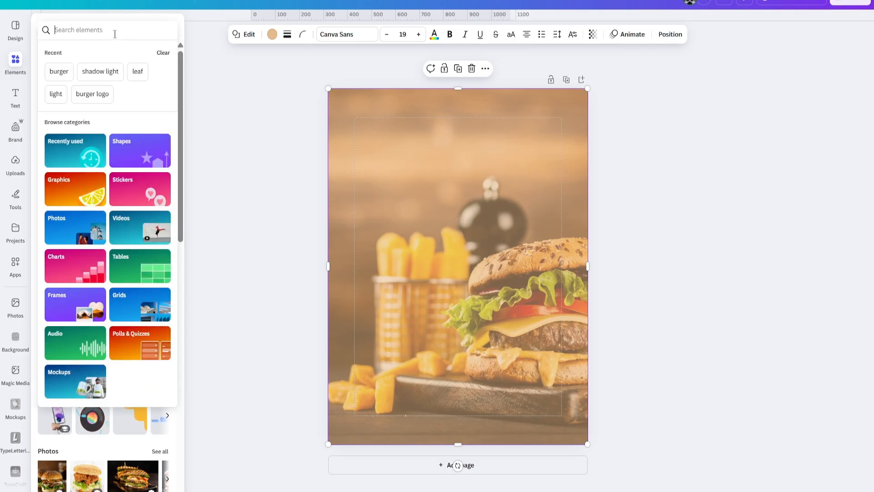
pyautogui.write('orange')
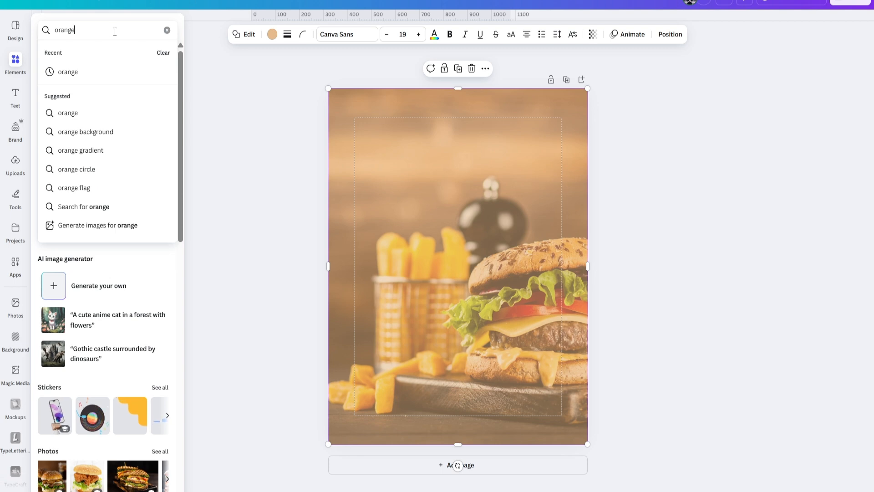
pyautogui.press('Return')
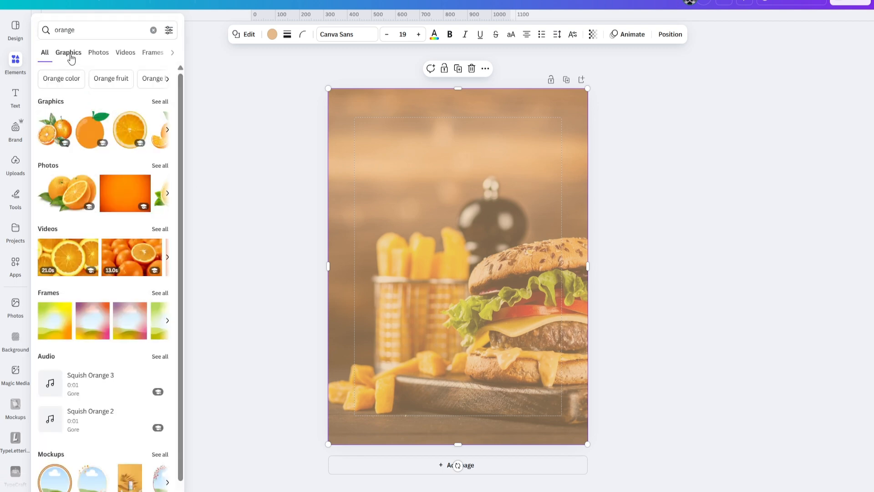
pyautogui.click(69, 52)
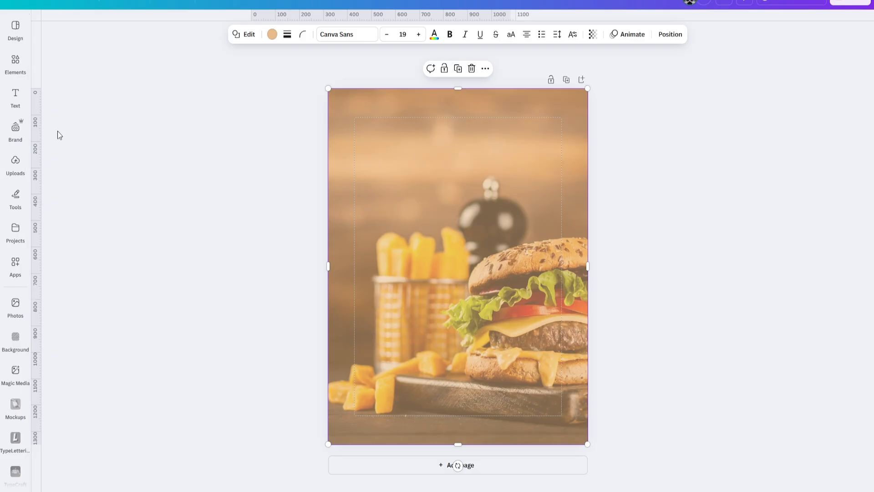
pyautogui.click(13, 65)
# Add an orange gradient graphic, add its related gradient that fades sideways, and delete the first bottom-heavy gradient
pyautogui.scroll(-6, 149, 244)
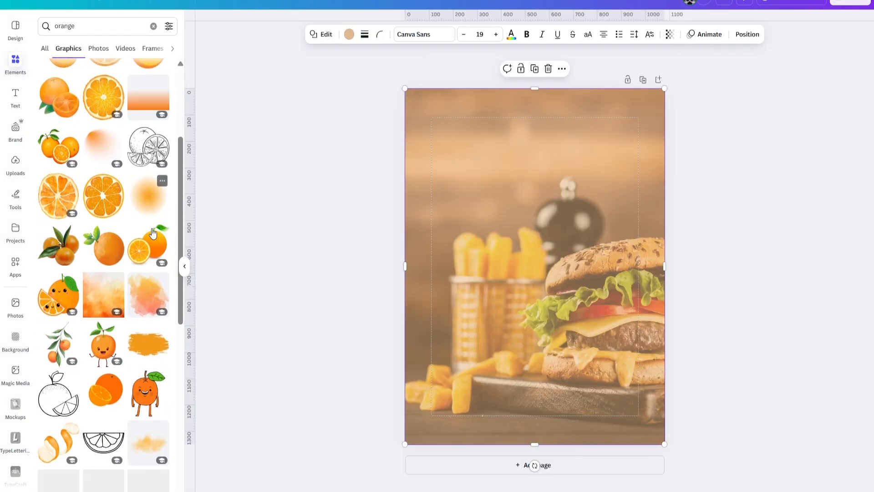
pyautogui.scroll(5, 149, 243)
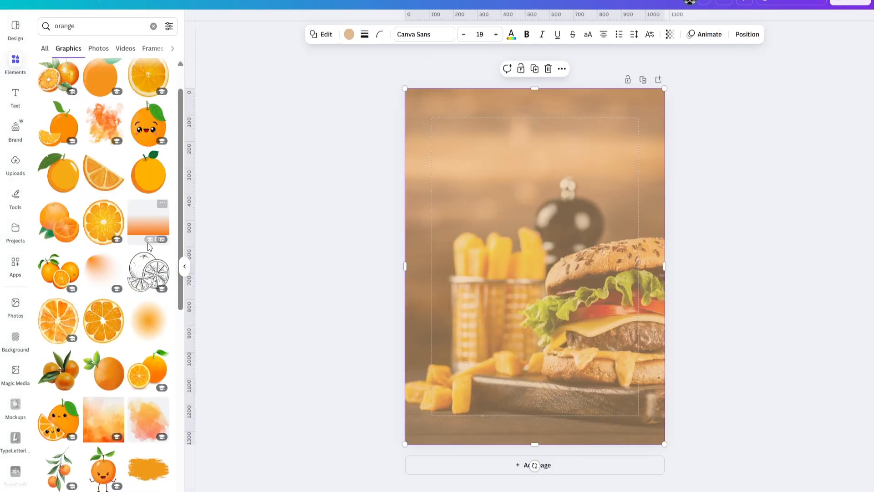
pyautogui.click(153, 230)
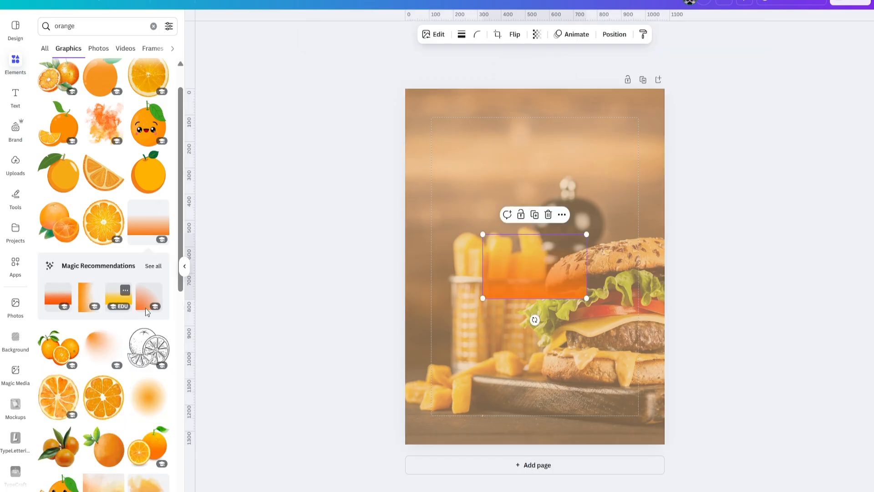
pyautogui.click(85, 299)
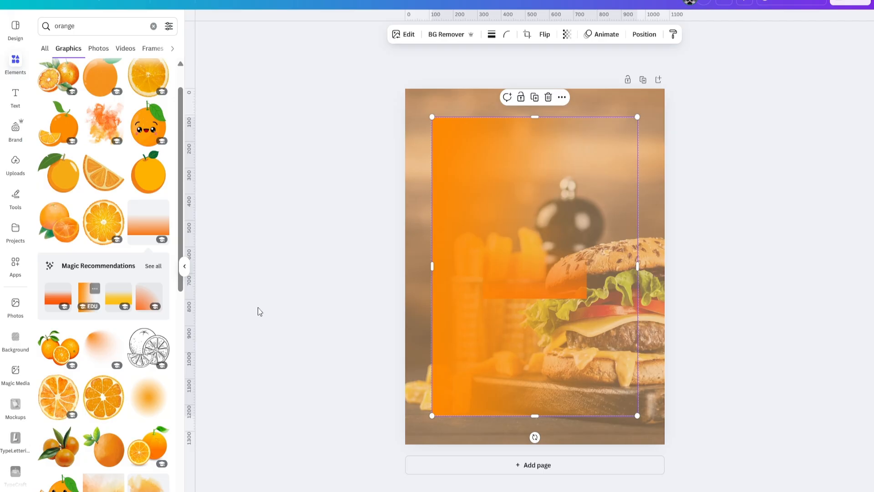
pyautogui.moveTo(480, 294); pyautogui.dragTo(589, 355)
pyautogui.click(491, 286)
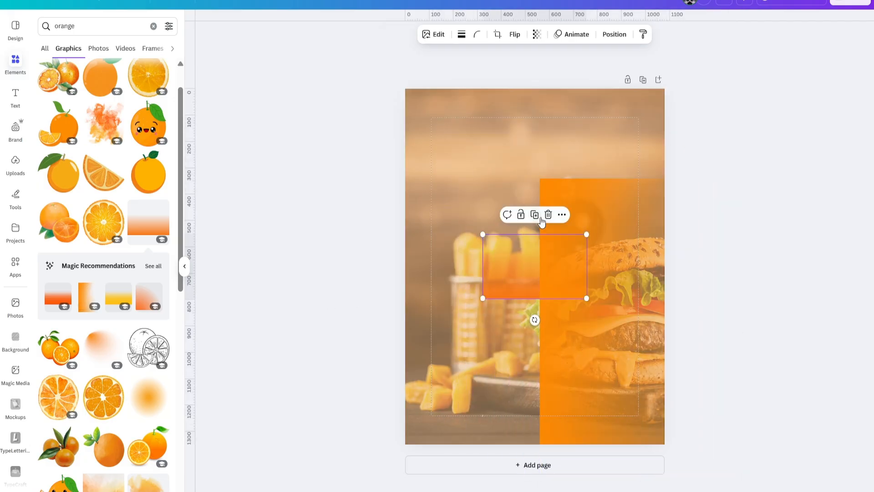
pyautogui.click(547, 216)
# Align the orange gradient with the page's upper-left corner and enlarge it to slightly more than the full page height
pyautogui.click(599, 292)
pyautogui.moveTo(599, 293); pyautogui.dragTo(463, 195)
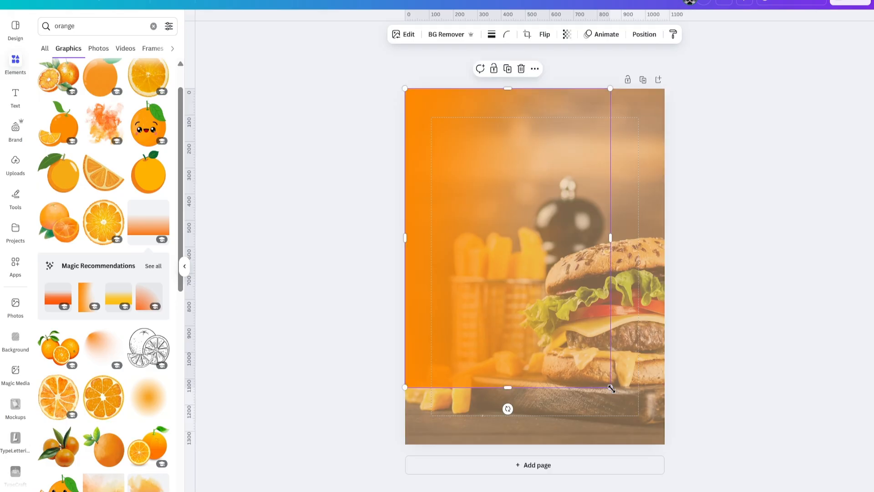
pyautogui.moveTo(610, 387)
pyautogui.mouseDown()
pyautogui.moveTo(661, 438)
pyautogui.moveTo(669, 469)
pyautogui.moveTo(614, 384)
pyautogui.moveTo(607, 386)
pyautogui.mouseUp()
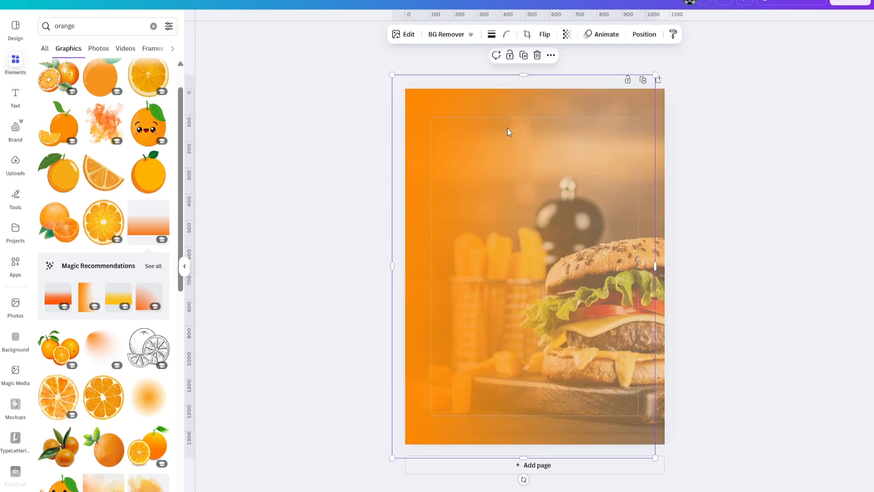
# Flip the orange gradient horizontally and shift it so its solid side covers the page's right edge
pyautogui.click(543, 35)
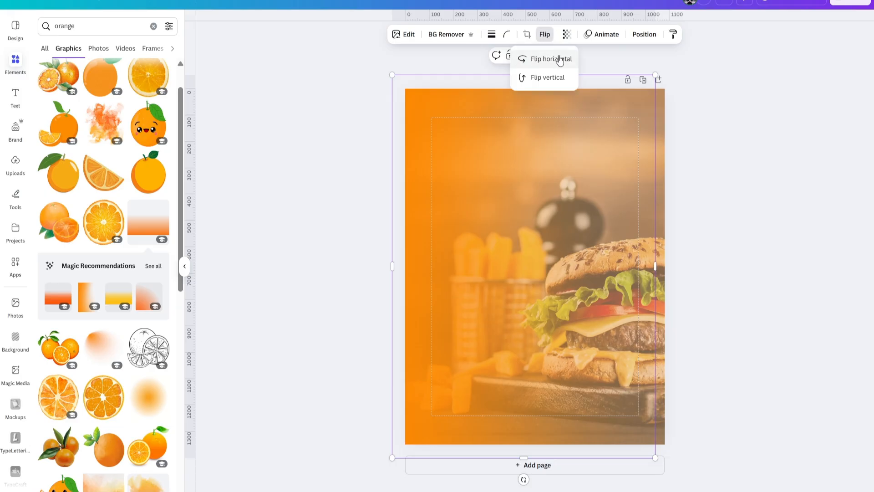
pyautogui.click(546, 65)
pyautogui.moveTo(583, 237); pyautogui.dragTo(604, 235)
# Add the related yellow gradient, rotate it so it fades rightward, and enlarge it to cover the page's left side over the full height
pyautogui.scroll(-2, 150, 319)
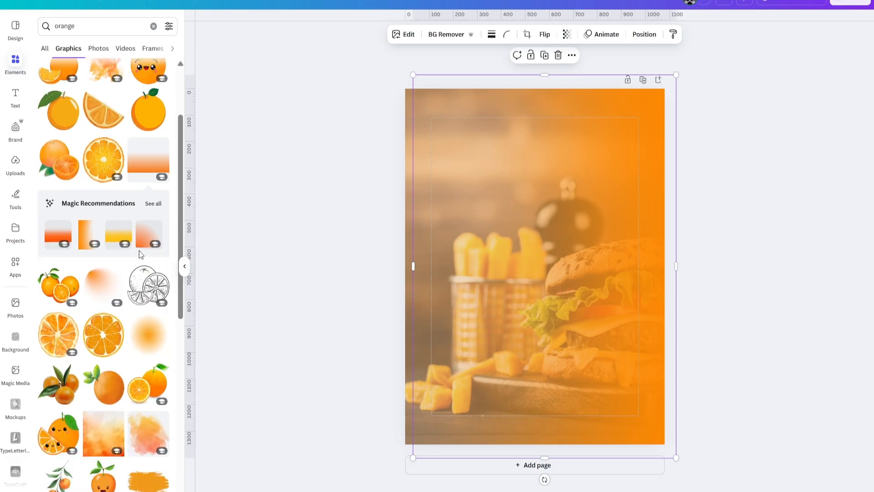
pyautogui.click(120, 237)
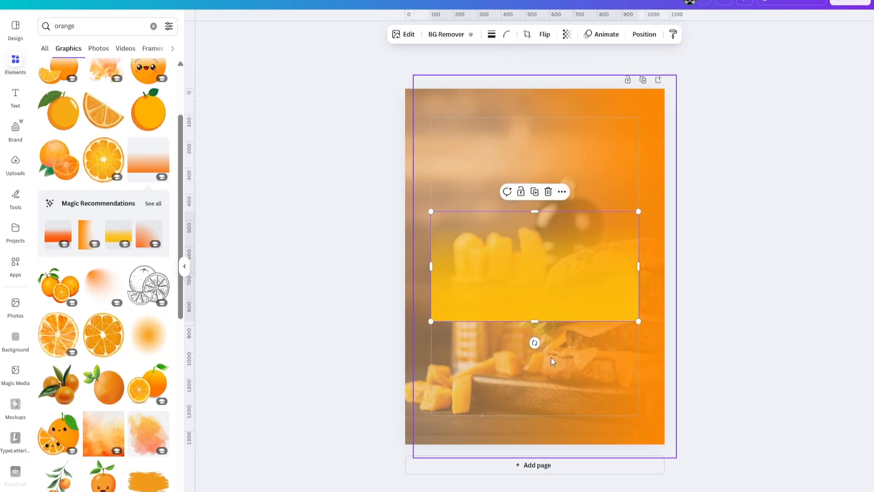
pyautogui.moveTo(532, 341); pyautogui.dragTo(435, 266)
pyautogui.moveTo(508, 272); pyautogui.dragTo(440, 141)
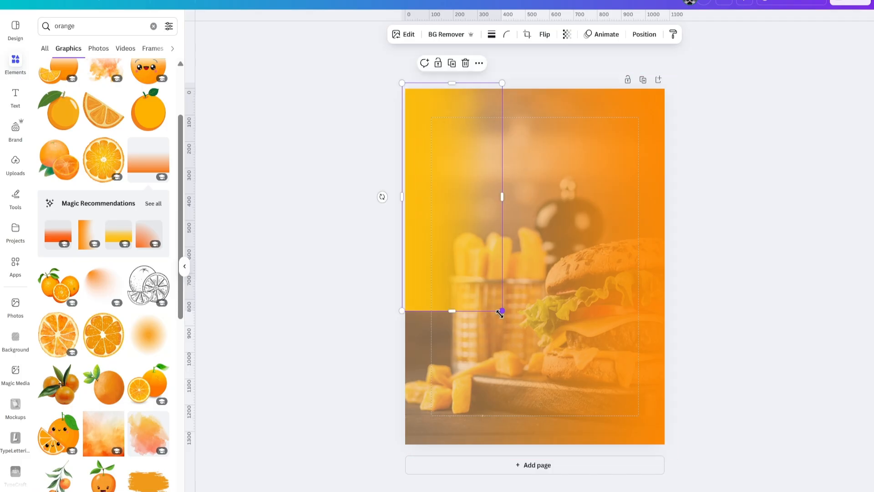
pyautogui.moveTo(499, 311); pyautogui.dragTo(569, 455)
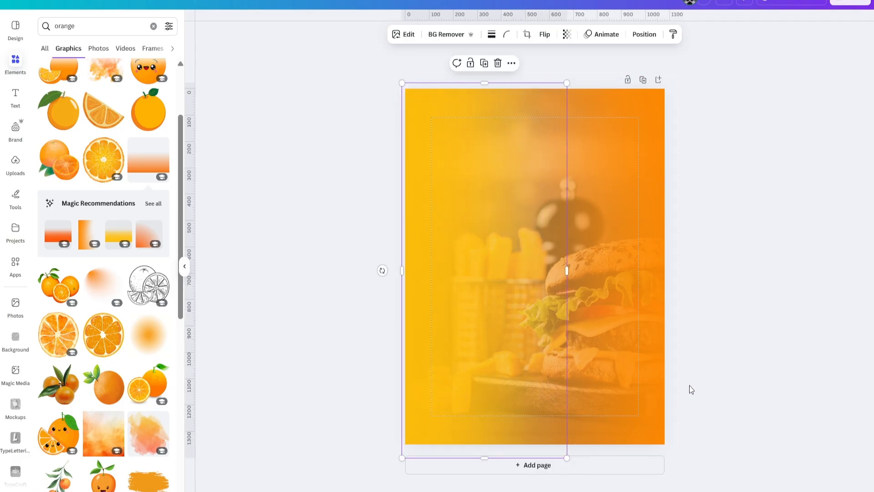
pyautogui.click(692, 389)
pyautogui.moveTo(444, 237); pyautogui.dragTo(442, 236)
# Set the yellow gradient's transparency to 64
pyautogui.click(628, 168)
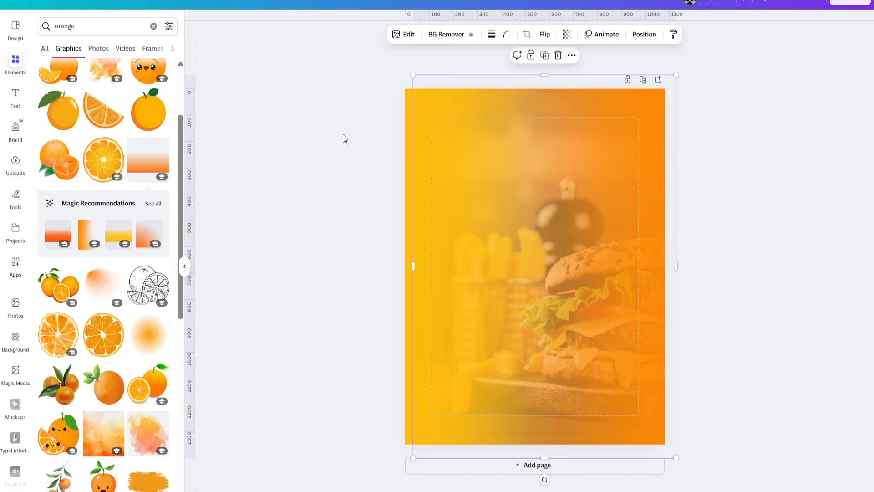
pyautogui.click(425, 258)
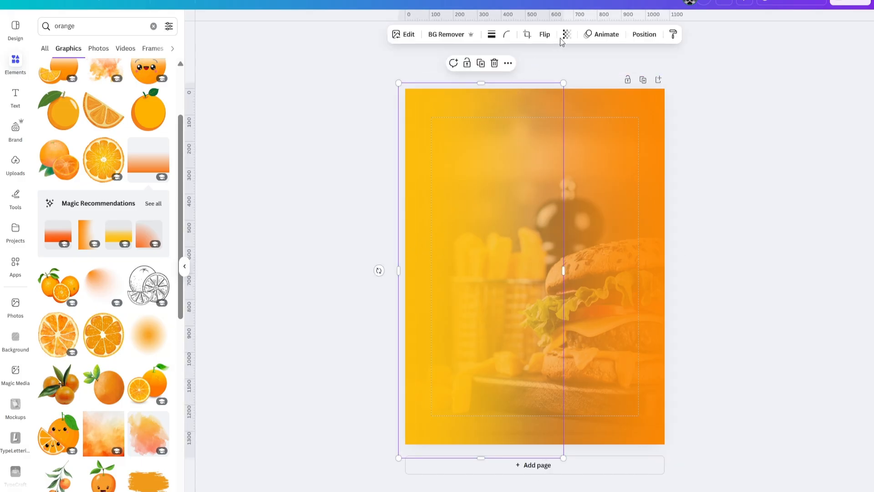
pyautogui.click(567, 34)
pyautogui.moveTo(566, 78)
pyautogui.mouseDown()
pyautogui.moveTo(575, 78)
pyautogui.moveTo(566, 79)
pyautogui.mouseUp()
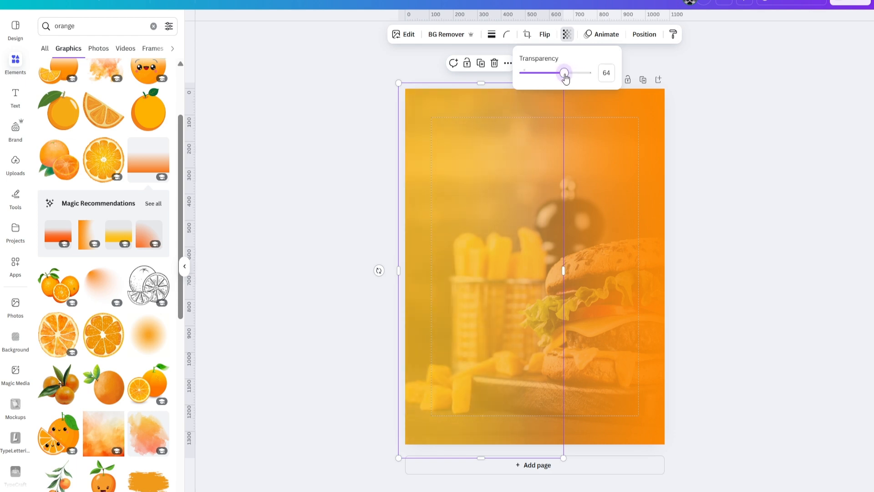
# Set the transparency of the orange gradient on the page's right side to 80
pyautogui.click(646, 194)
pyautogui.click(571, 36)
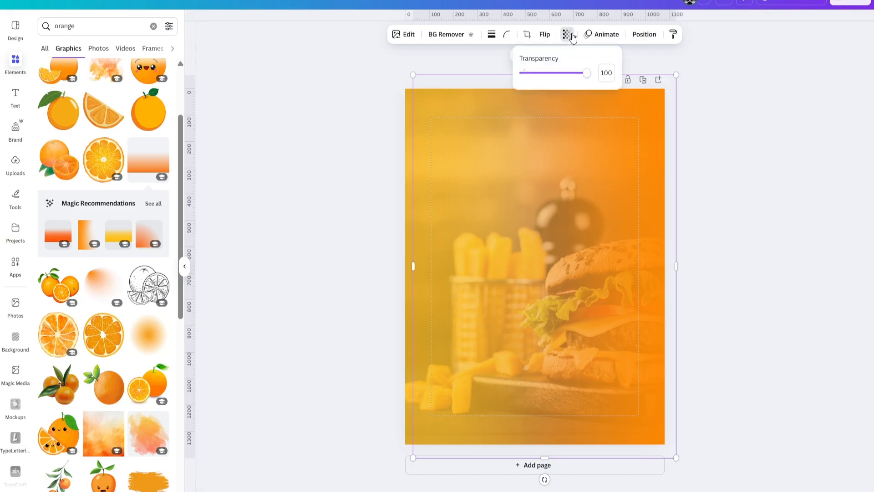
pyautogui.moveTo(584, 80); pyautogui.dragTo(575, 81)
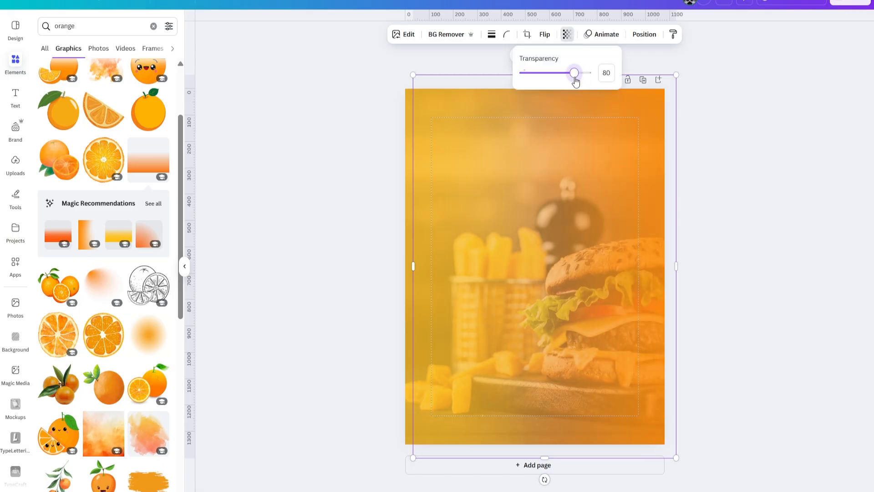
pyautogui.click(689, 211)
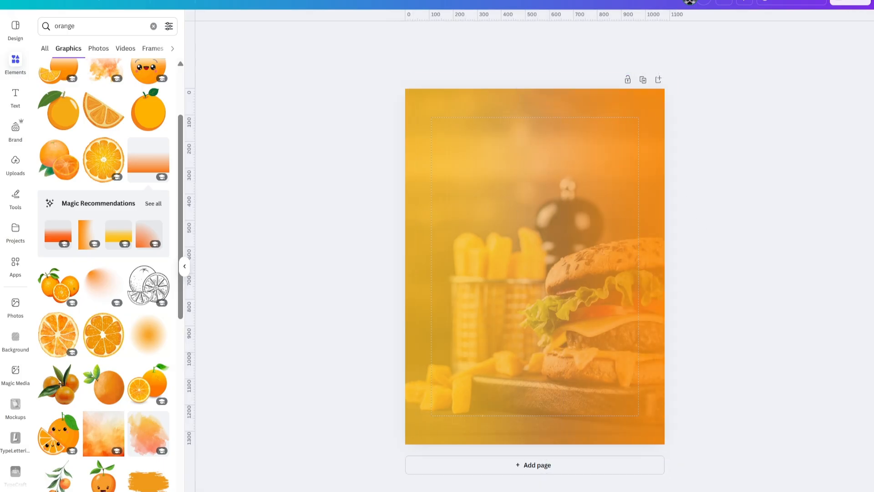
# Insert the uploaded cheeseburger cutout with the toothpick and crop the empty margins on all four of its sides
pyautogui.moveTo(674, 491); pyautogui.dragTo(678, 490)
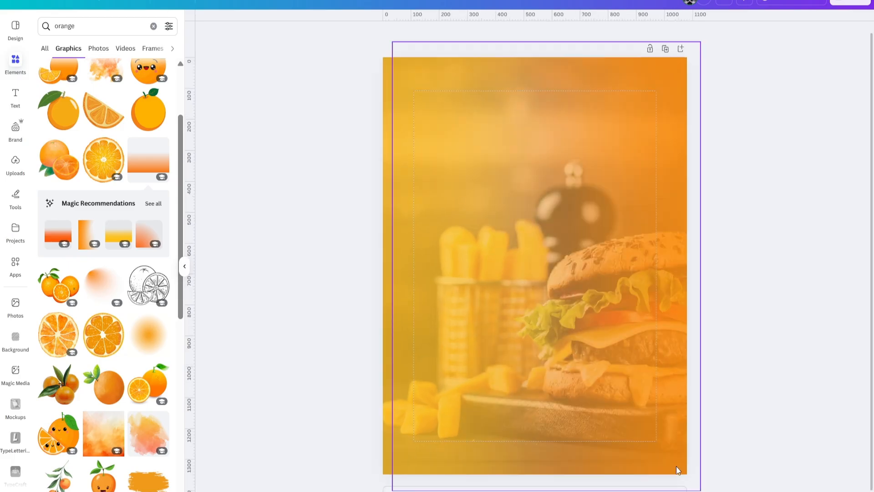
pyautogui.scroll(-1, 676, 469)
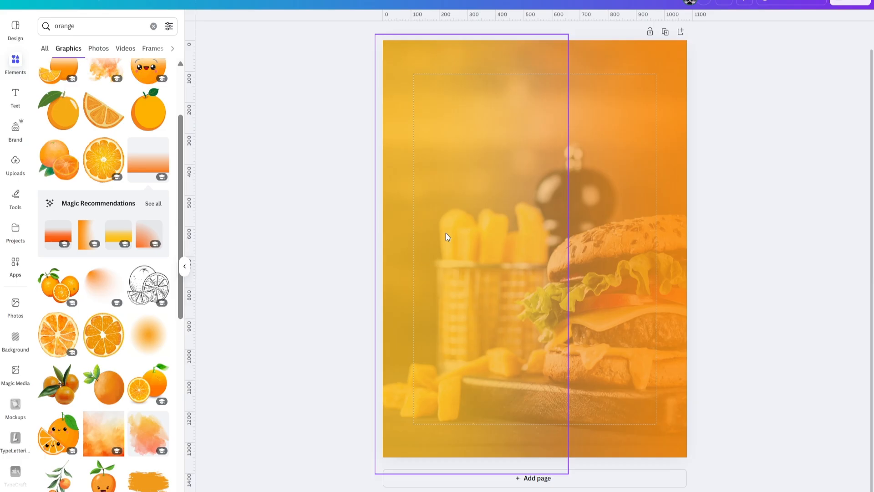
pyautogui.click(12, 173)
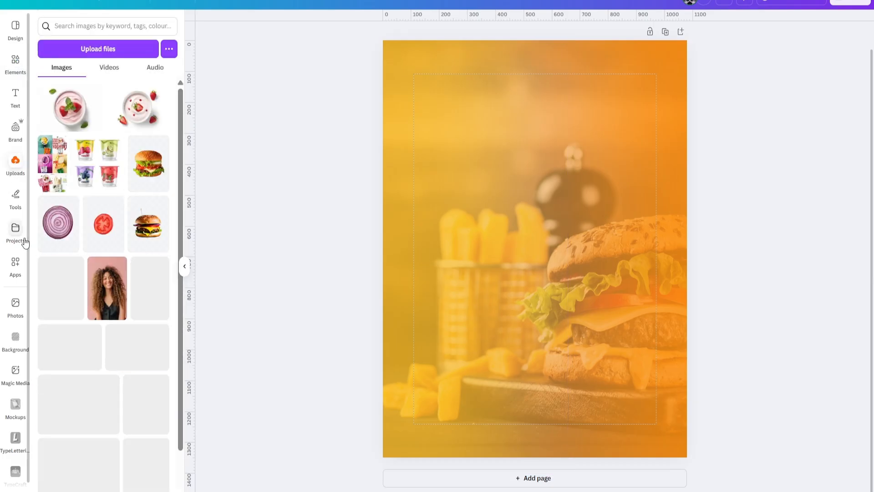
pyautogui.click(147, 229)
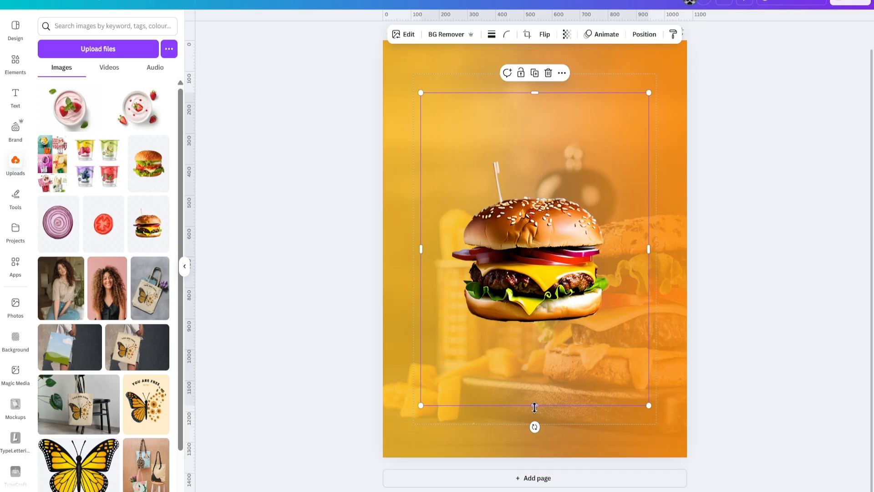
pyautogui.moveTo(536, 406); pyautogui.dragTo(534, 331)
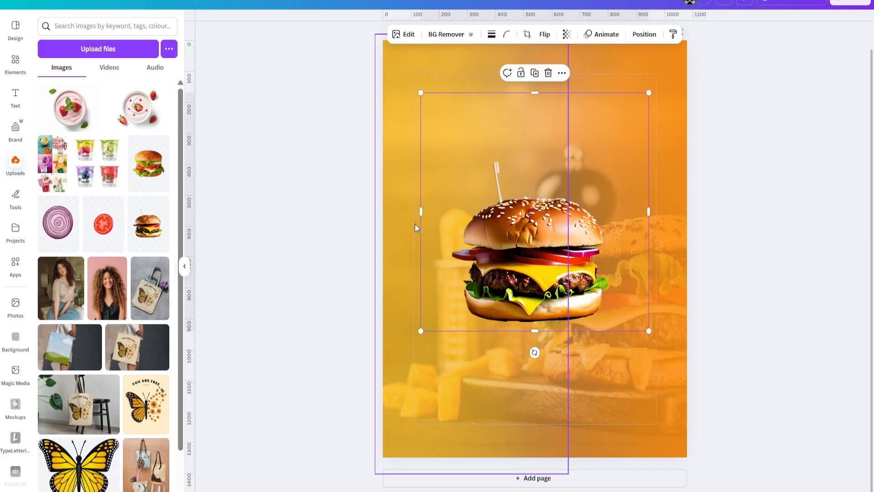
pyautogui.moveTo(421, 212); pyautogui.dragTo(451, 209)
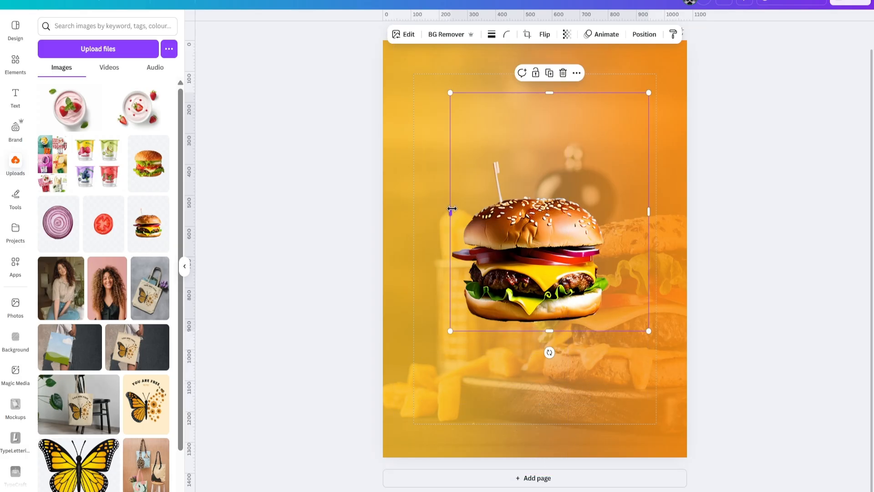
pyautogui.moveTo(649, 216); pyautogui.dragTo(612, 210)
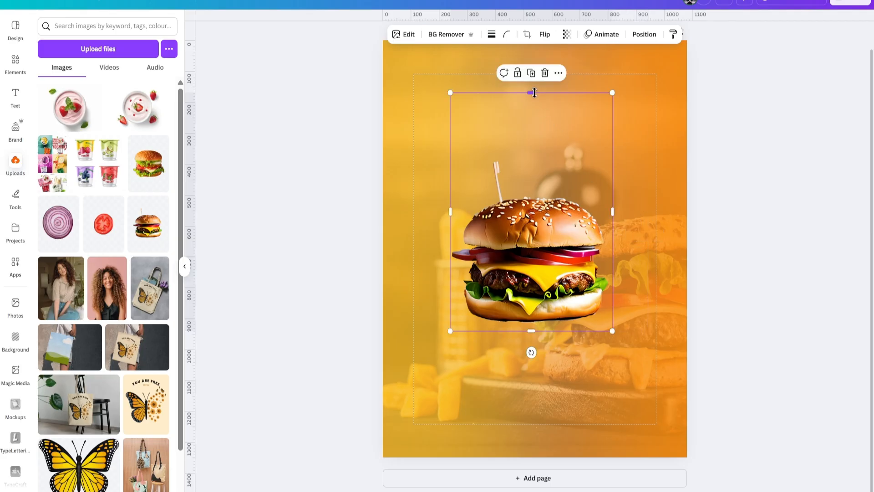
pyautogui.moveTo(534, 92); pyautogui.dragTo(534, 157)
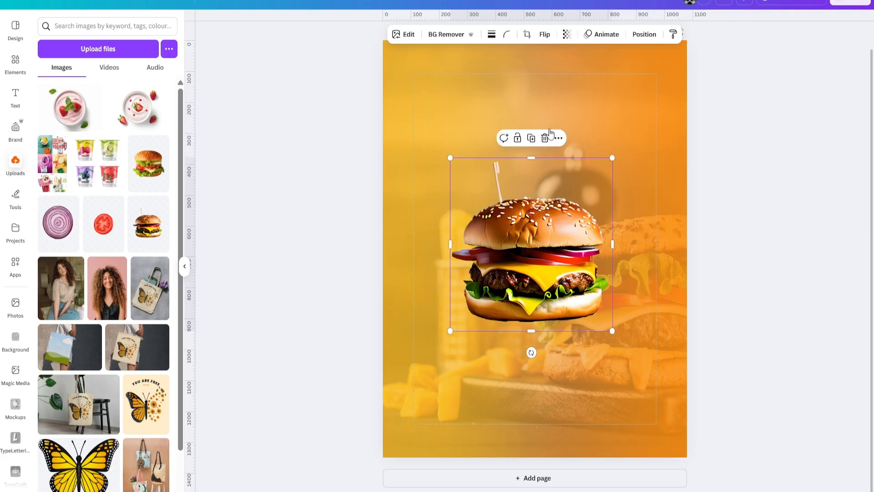
# Flip the cheeseburger cutout horizontally and place it, enlarged to about two thirds of the page width, in the poster's lower-left corner
pyautogui.click(545, 35)
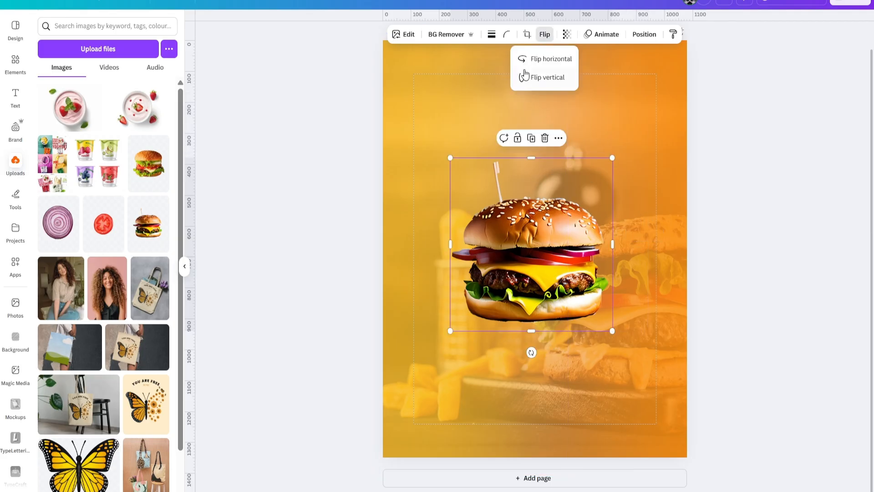
pyautogui.click(564, 59)
pyautogui.click(675, 474)
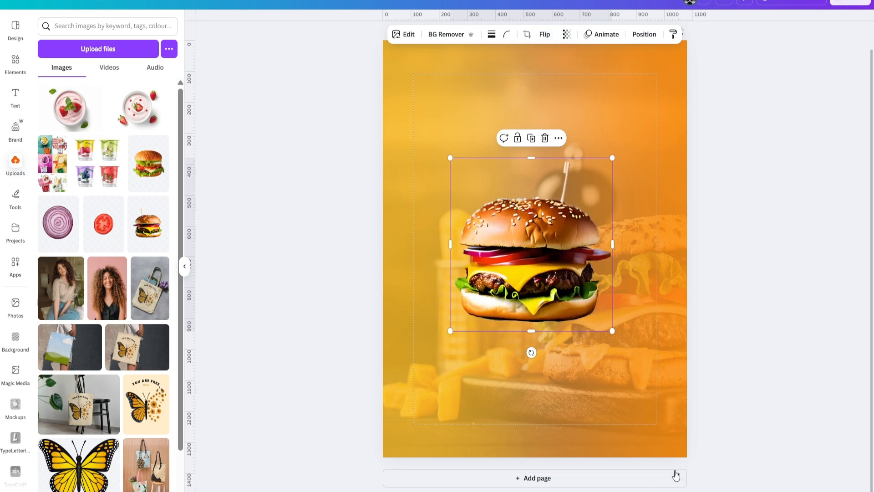
pyautogui.moveTo(612, 328); pyautogui.dragTo(649, 369)
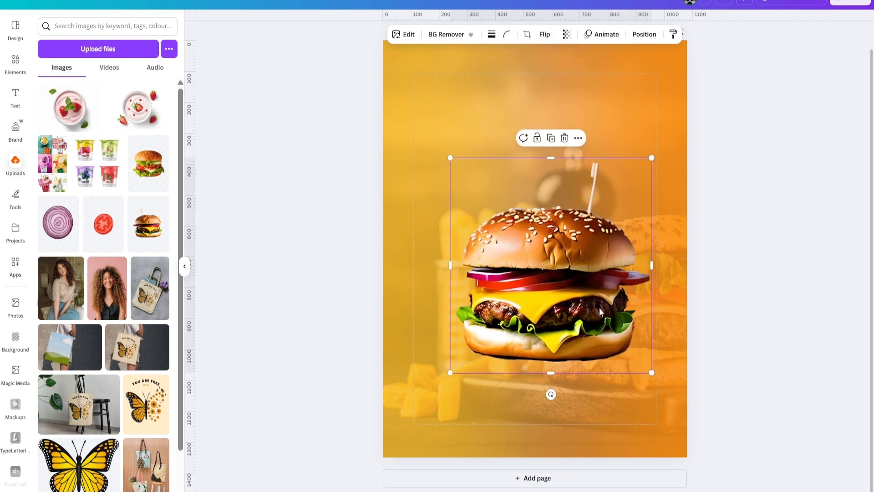
pyautogui.moveTo(575, 282); pyautogui.dragTo(508, 369)
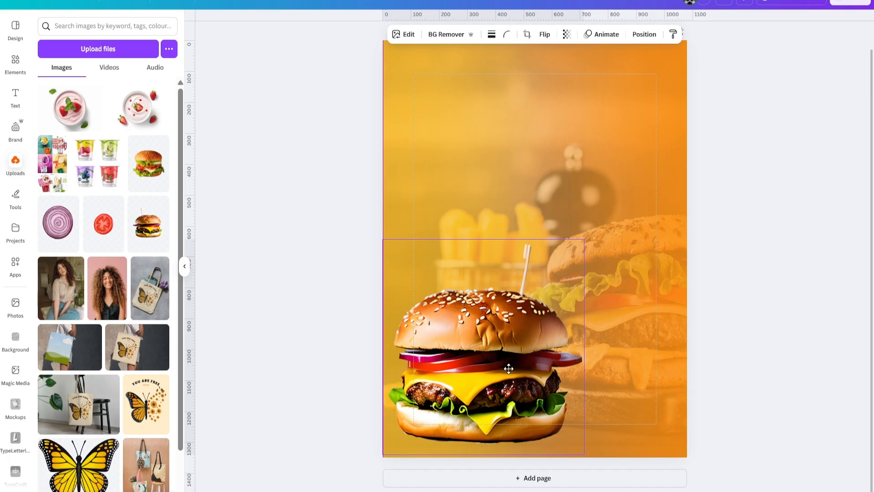
# Move the cheeseburger cutout slightly upward in the poster's lower-left corner
pyautogui.moveTo(508, 369); pyautogui.dragTo(508, 364)
pyautogui.click(769, 387)
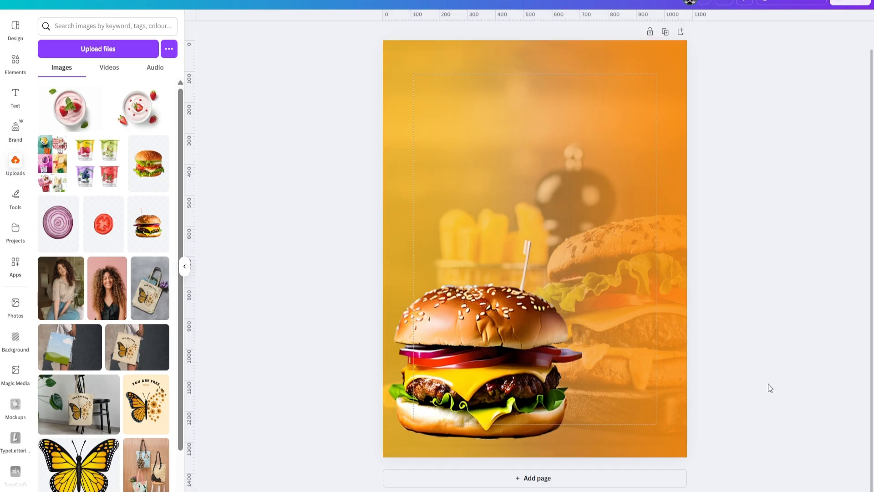
pyautogui.scroll(-3, 535, 249)
pyautogui.scroll(1, 535, 248)
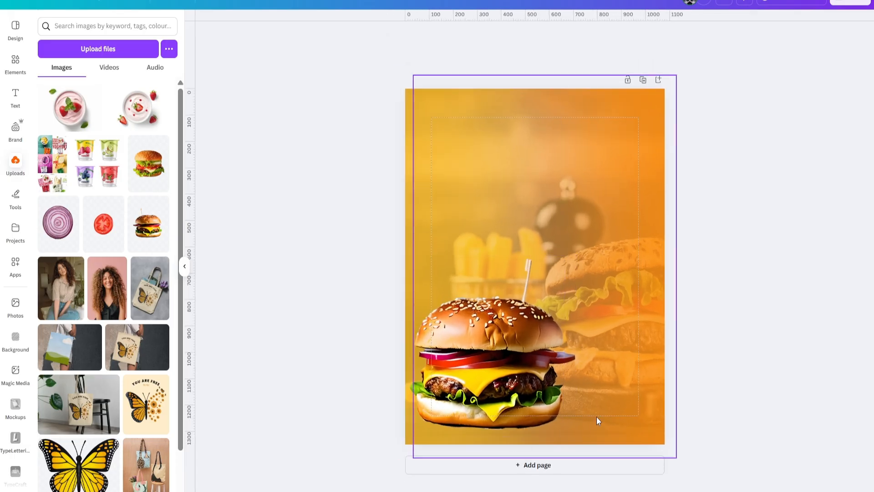
# Search the elements for "wooden table" and restrict the results to photos
pyautogui.click(19, 68)
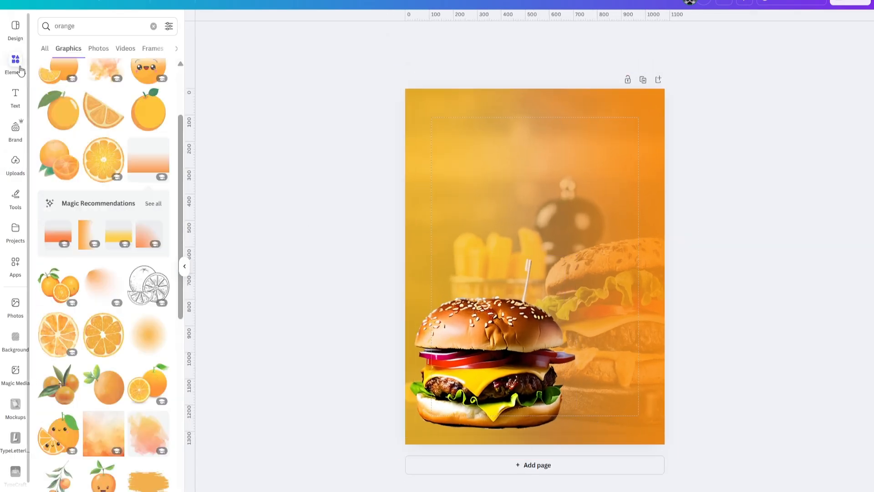
pyautogui.click(108, 26)
pyautogui.write('w')
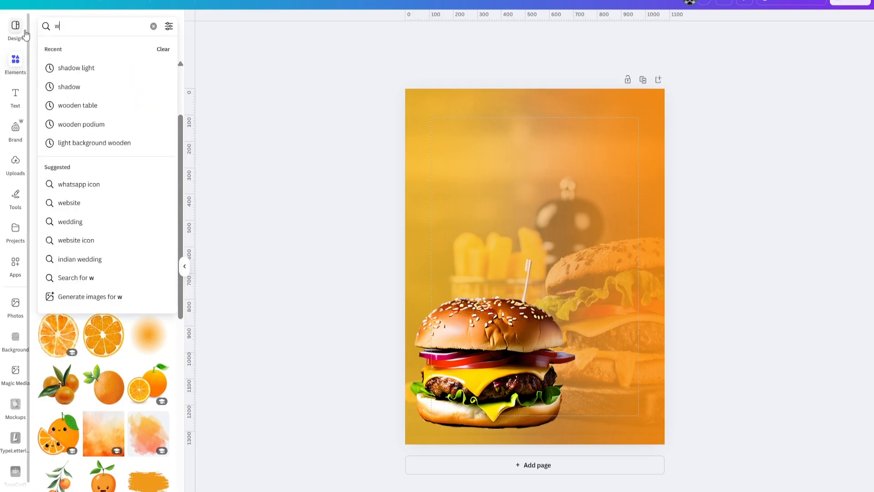
pyautogui.write('ooden')
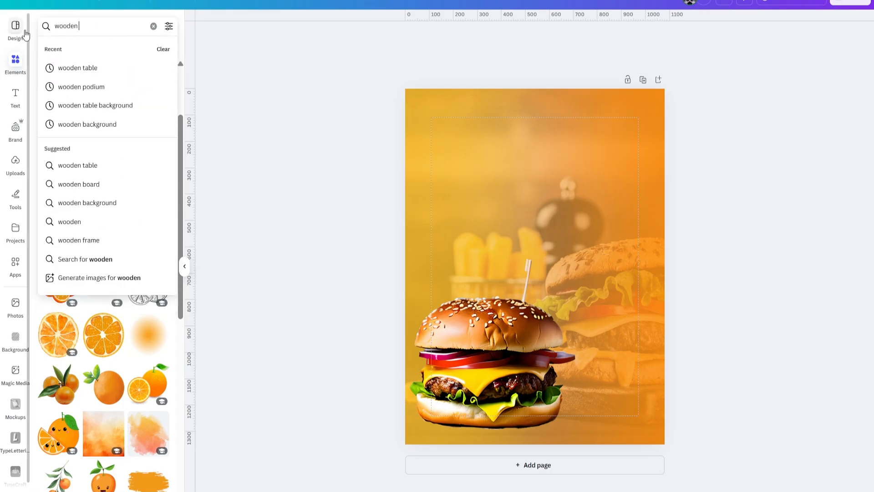
pyautogui.click(77, 69)
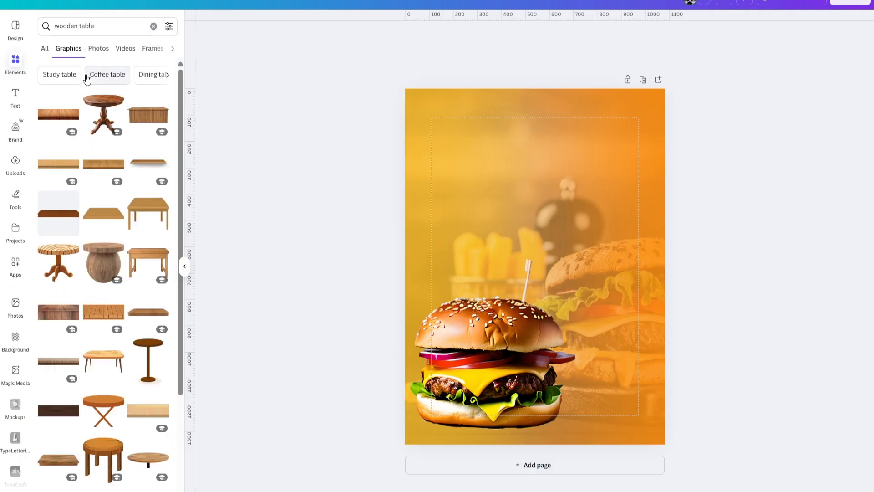
pyautogui.click(98, 49)
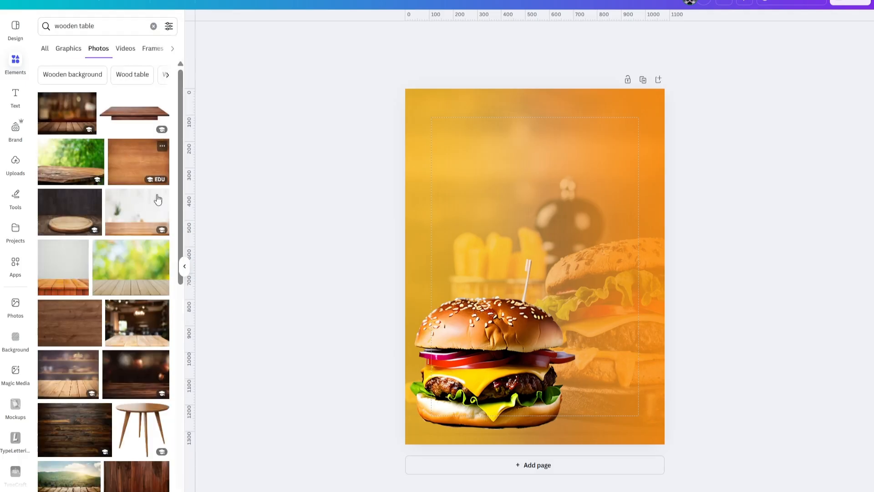
# Insert the dark round wooden pedestal table photo and show all of its related recommendations
pyautogui.scroll(-3, 163, 347)
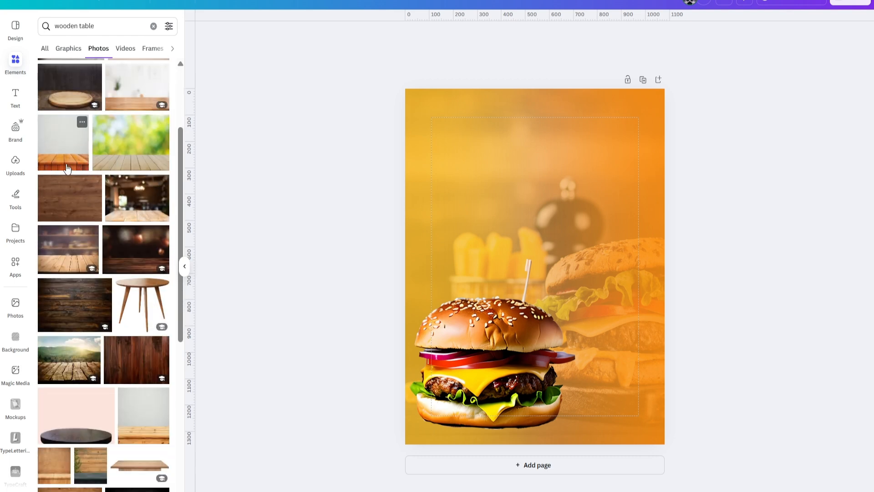
pyautogui.scroll(-2, 136, 283)
pyautogui.scroll(-2, 110, 319)
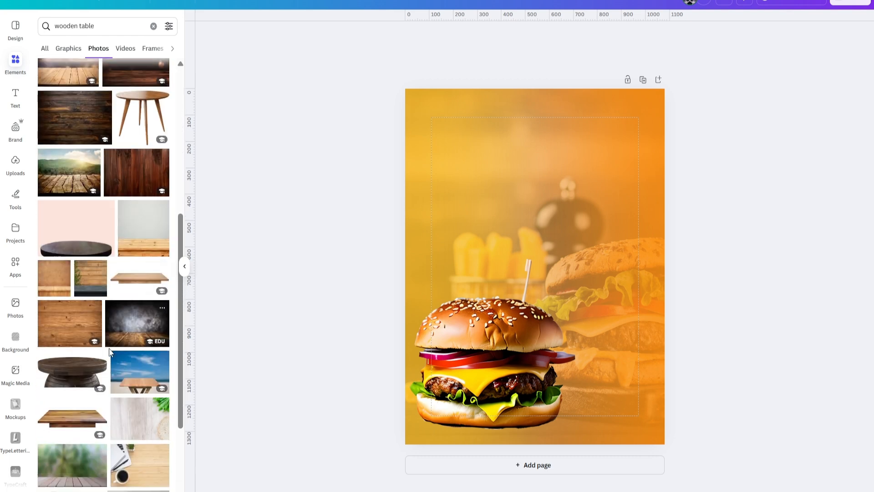
pyautogui.scroll(-3, 139, 253)
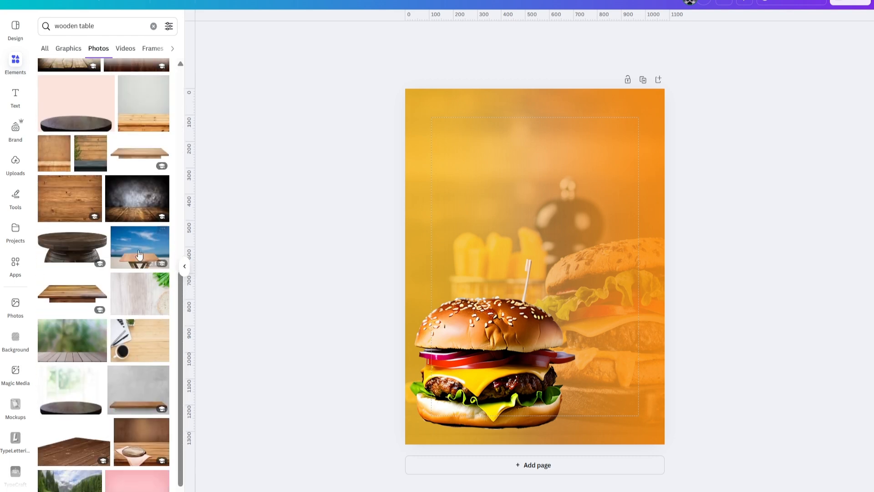
pyautogui.click(80, 250)
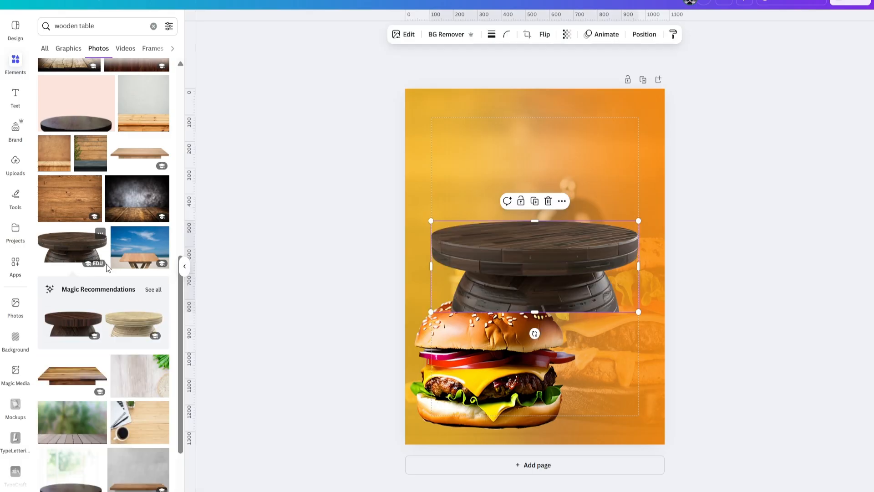
pyautogui.click(152, 290)
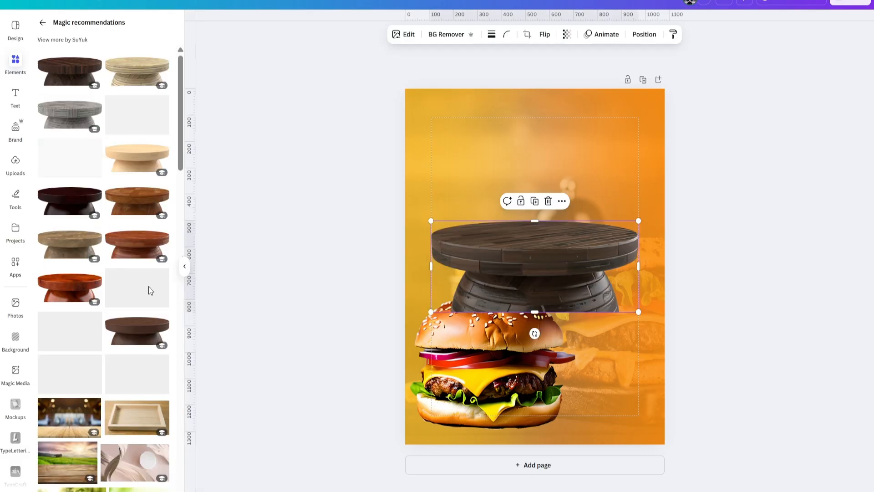
# Browse the related tables and delete the dark round table from the page
pyautogui.scroll(-7, 102, 255)
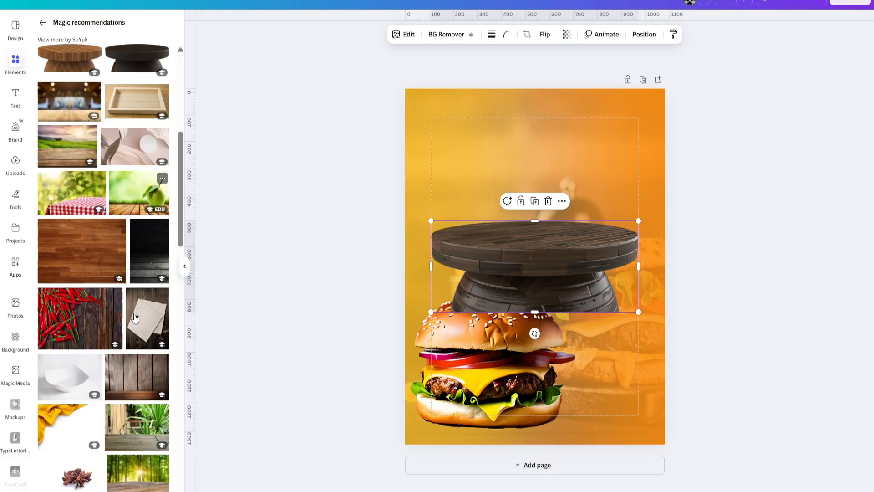
pyautogui.scroll(4, 101, 255)
pyautogui.moveTo(570, 264); pyautogui.dragTo(568, 169)
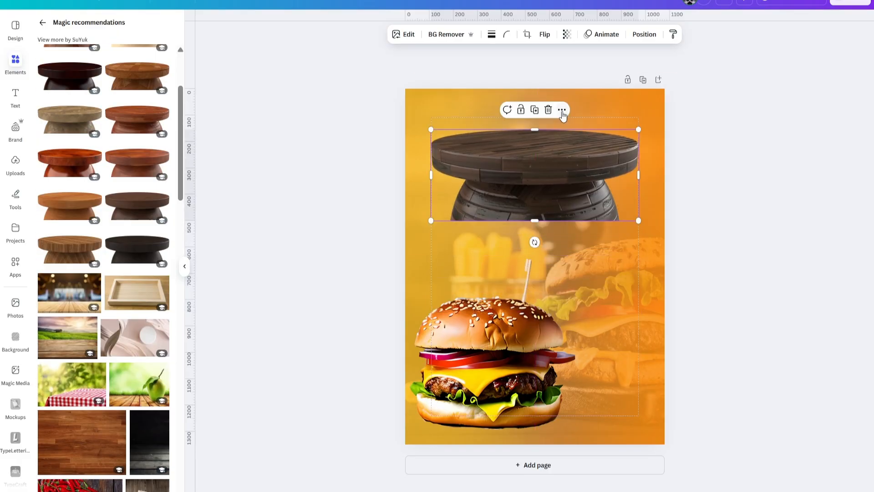
pyautogui.click(548, 110)
# Try the pale beige smooth-wood round table on the page and delete it
pyautogui.scroll(3, 176, 267)
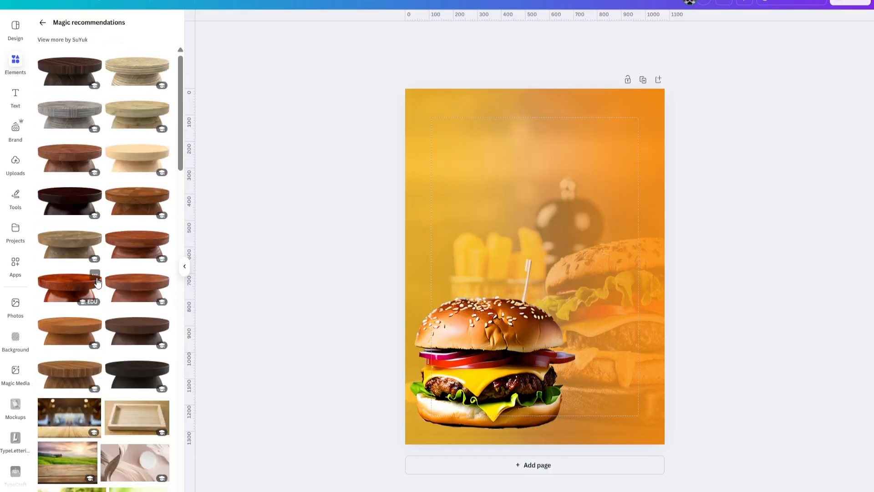
pyautogui.click(137, 157)
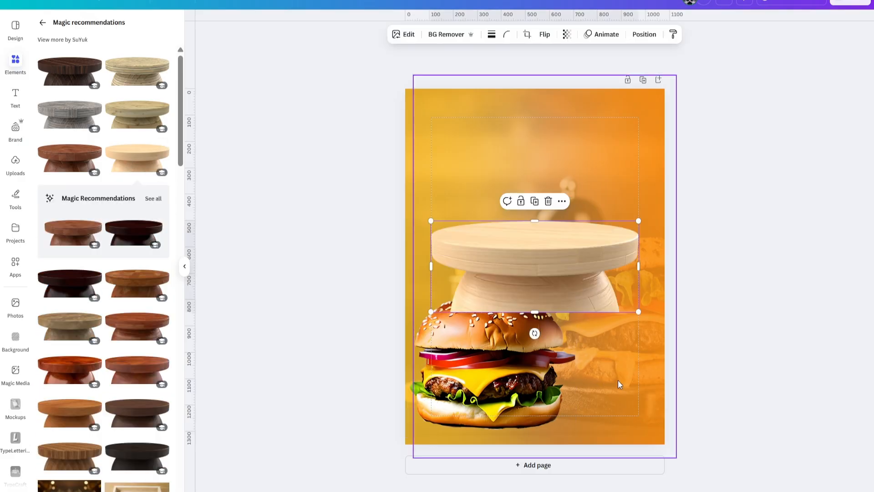
pyautogui.click(549, 201)
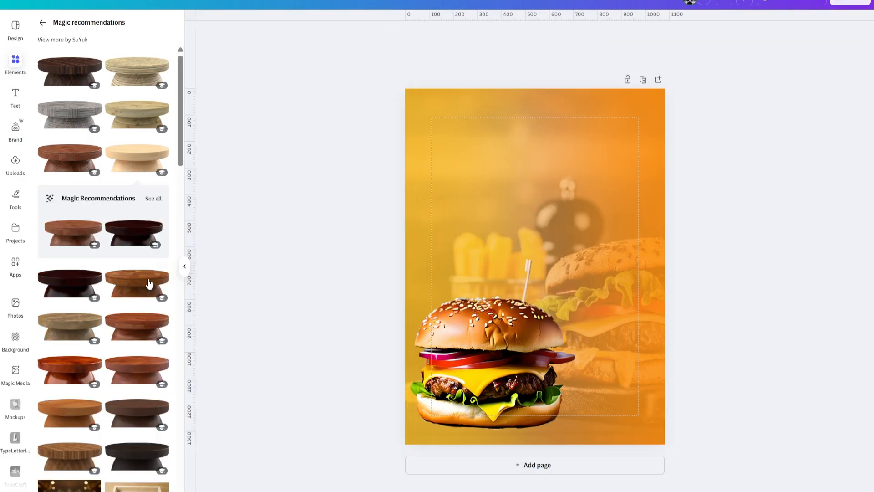
# Compare the knotty pine and light striped round tables on the page, keeping the striped one and deleting the pine one
pyautogui.click(134, 107)
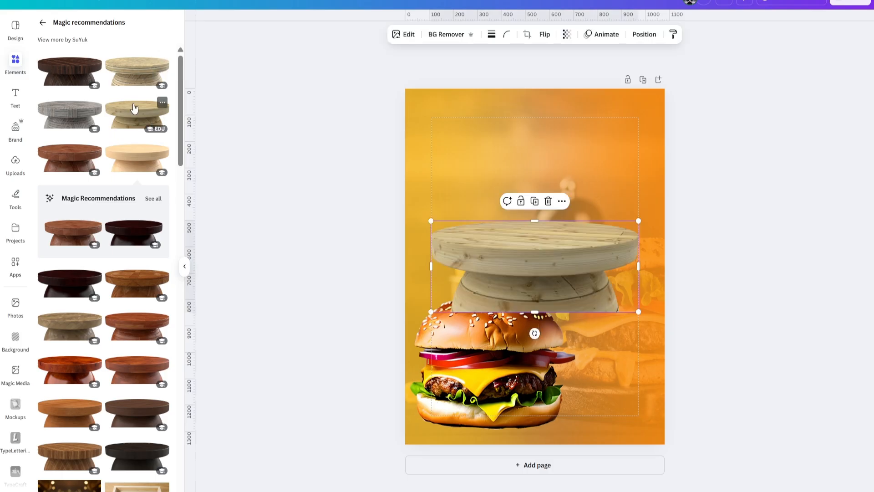
pyautogui.click(136, 72)
pyautogui.moveTo(537, 275); pyautogui.dragTo(533, 366)
pyautogui.click(523, 234)
pyautogui.click(548, 200)
# Resize the striped table to about 914 × 365 px, place it over the page's lower-left edge, and layer it behind the cheeseburger
pyautogui.moveTo(603, 325); pyautogui.dragTo(611, 315)
pyautogui.moveTo(531, 380); pyautogui.dragTo(516, 444)
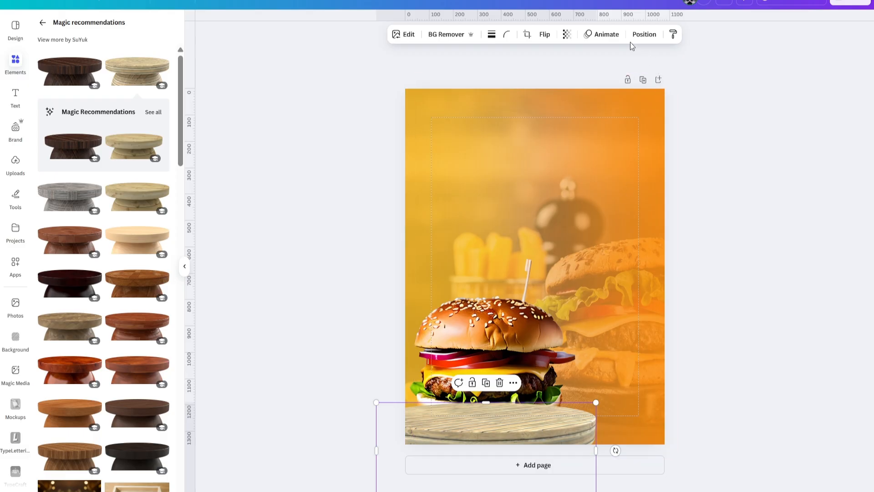
pyautogui.click(652, 44)
pyautogui.click(144, 49)
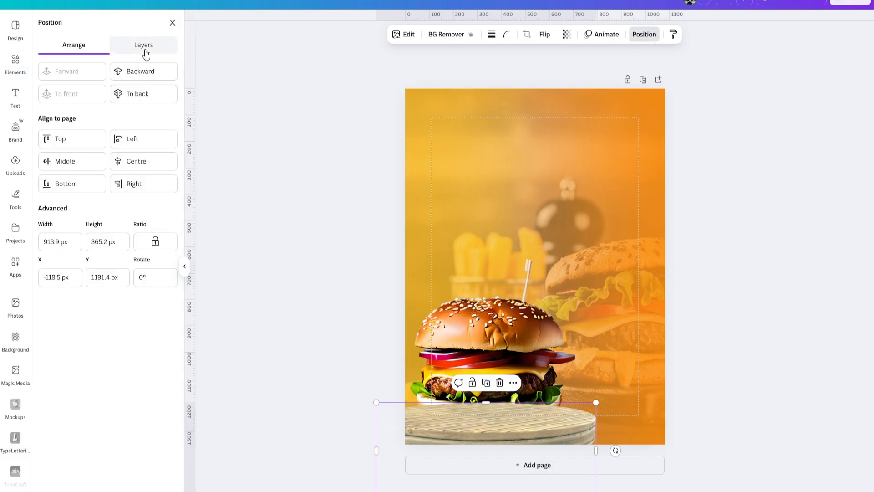
pyautogui.moveTo(126, 118); pyautogui.dragTo(122, 137)
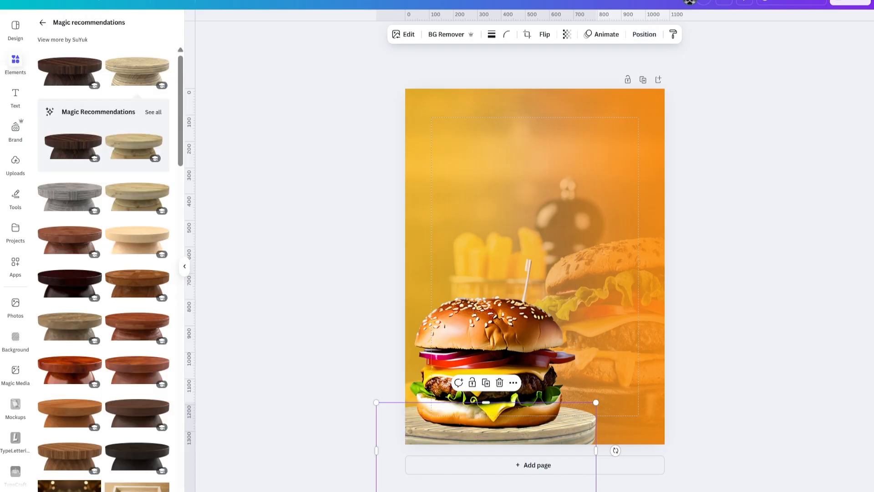
# Shift the wooden table slightly right and down beneath the cheeseburger
pyautogui.hotkey('ctrl', '+')
pyautogui.hotkey('ctrl', '+')
pyautogui.scroll(-5, 340, 408)
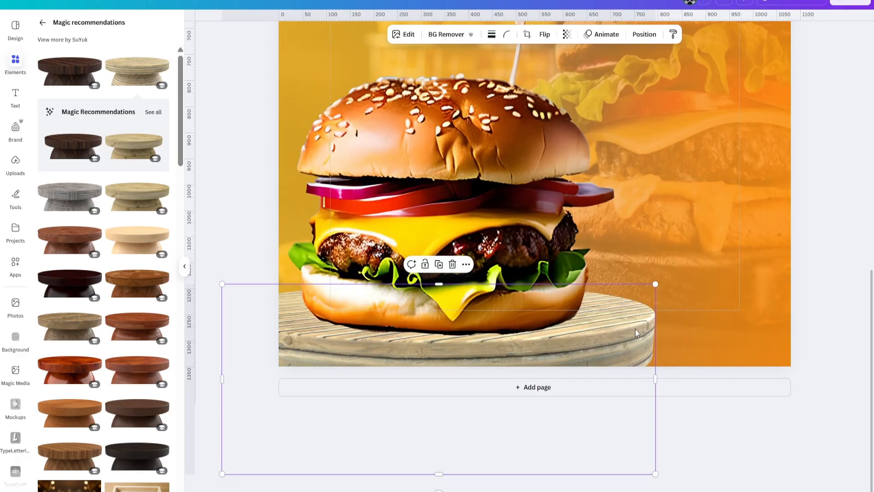
pyautogui.moveTo(635, 329)
pyautogui.mouseDown()
pyautogui.moveTo(639, 314)
pyautogui.moveTo(639, 382)
pyautogui.moveTo(643, 324)
pyautogui.moveTo(643, 336)
pyautogui.mouseUp()
pyautogui.scroll(2, 641, 330)
pyautogui.click(823, 326)
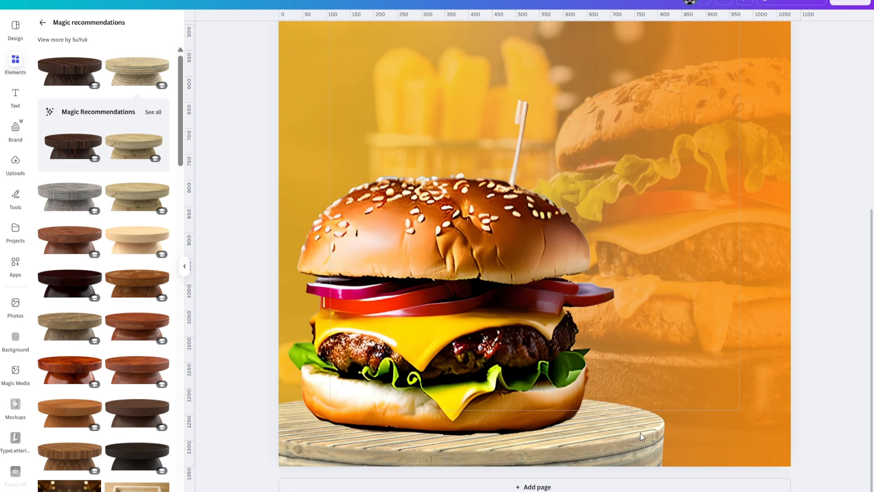
pyautogui.scroll(1, 638, 420)
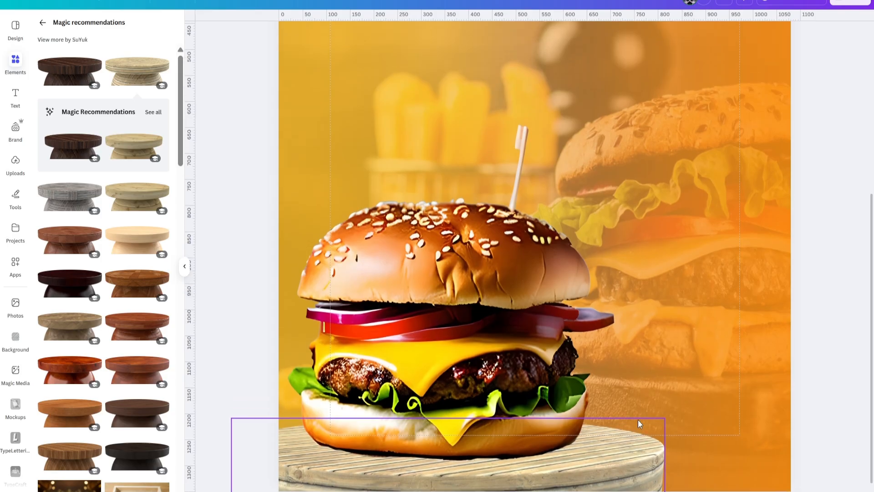
pyautogui.scroll(-1, 722, 406)
# Nudge the wooden table up about 20 px so more of its rim shows above the page's bottom edge
pyautogui.click(642, 427)
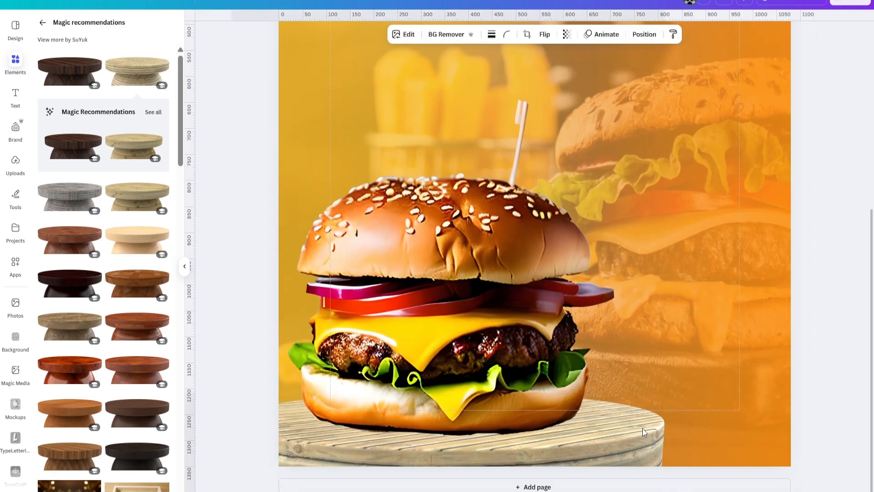
pyautogui.press('Up')
pyautogui.press('Up')
pyautogui.press('Up')
pyautogui.press('Up')
pyautogui.press('Up')
pyautogui.press('Up')
pyautogui.press('Up')
pyautogui.press('Up')
pyautogui.press('Up')
pyautogui.press('Up')
pyautogui.press('Up')
pyautogui.press('Up')
pyautogui.press('Up')
pyautogui.press('Up')
pyautogui.press('Up')
pyautogui.press('Up')
pyautogui.press('Up')
pyautogui.press('Up')
pyautogui.press('Up')
pyautogui.press('Up')
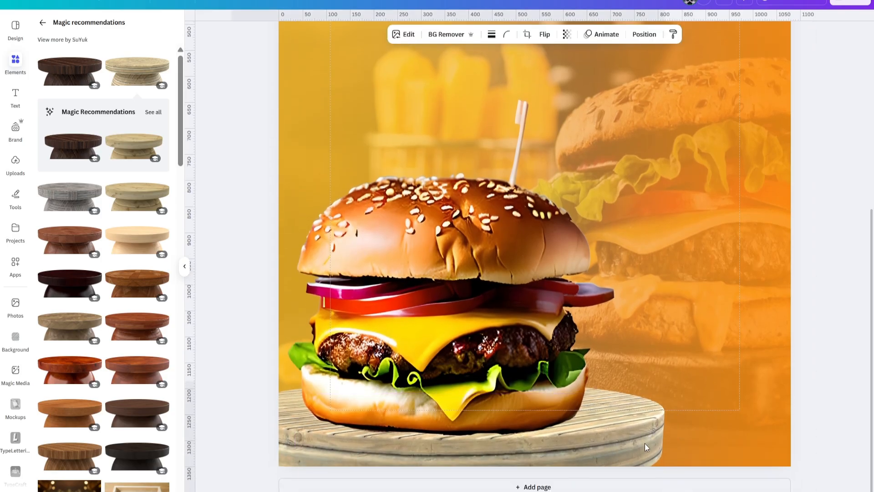
pyautogui.click(827, 411)
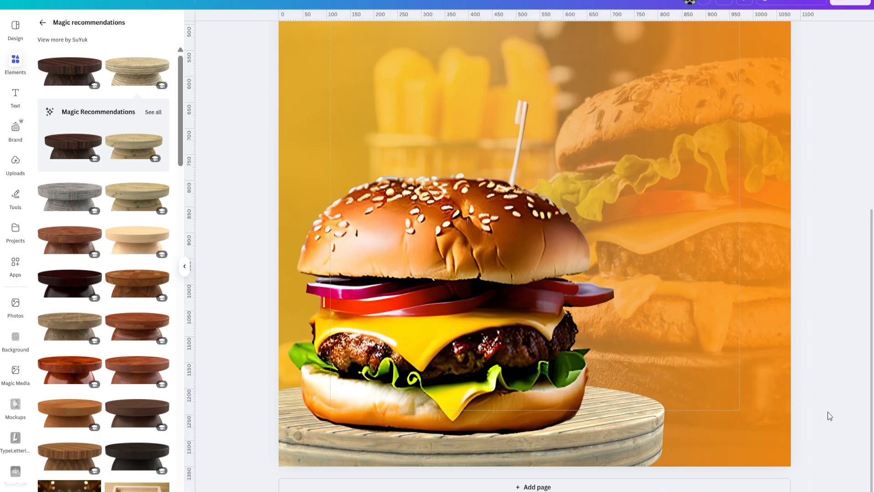
# Nudge the cheeseburger cutout up about 20 px so it sits farther back on the tabletop
pyautogui.click(632, 444)
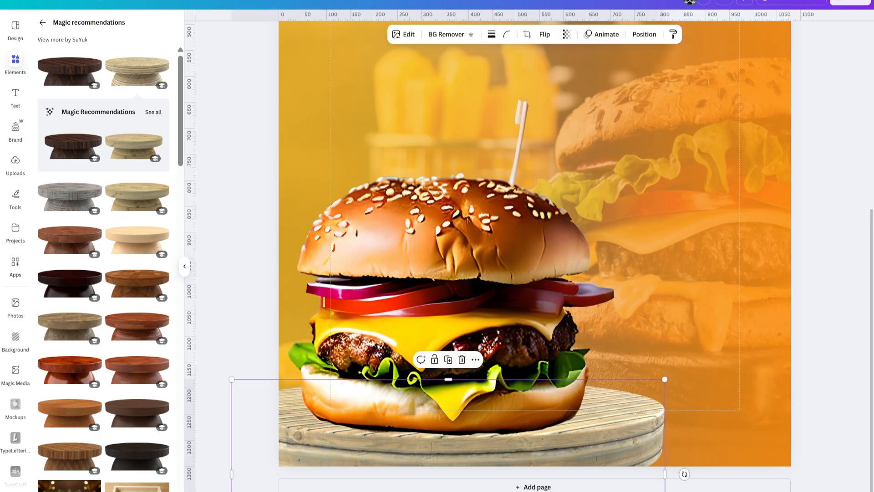
pyautogui.scroll(-3, 546, 338)
pyautogui.click(541, 318)
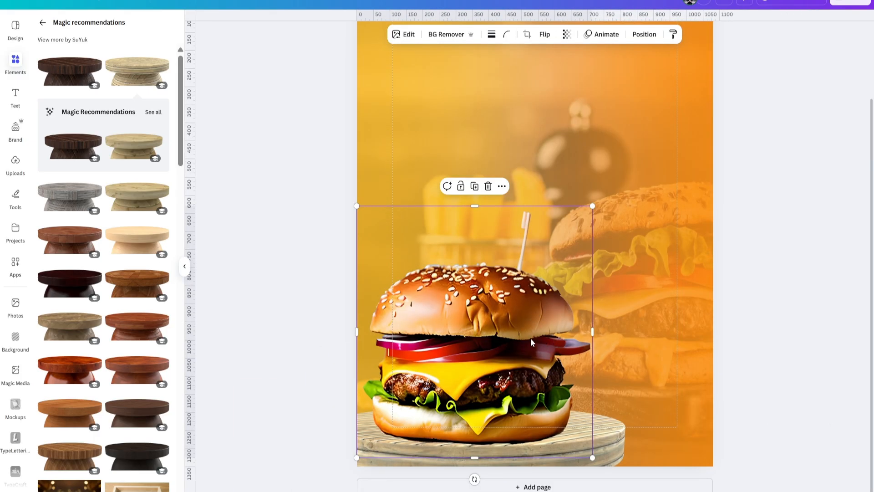
pyautogui.press('Up')
pyautogui.press('Up')
pyautogui.press('Up')
pyautogui.press('Up')
pyautogui.press('Up')
pyautogui.press('Up')
pyautogui.press('Up')
pyautogui.press('Up')
pyautogui.press('Up')
pyautogui.press('Up')
pyautogui.press('Up')
pyautogui.press('Up')
pyautogui.press('Up')
pyautogui.press('Up')
pyautogui.press('Up')
pyautogui.press('Up')
pyautogui.press('Up')
pyautogui.press('Up')
pyautogui.press('Up')
pyautogui.press('Up')
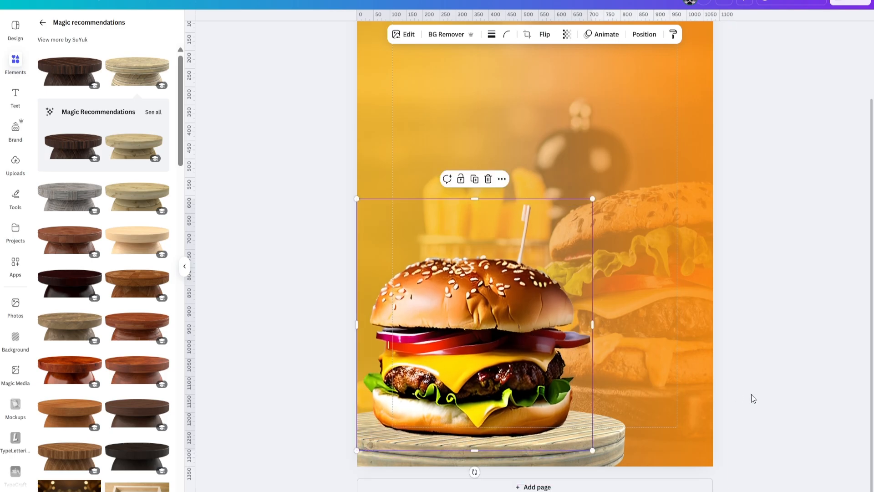
# Scale the wooden table down slightly so its right edge extends just past the cheeseburger
pyautogui.scroll(-2, 619, 451)
pyautogui.click(616, 428)
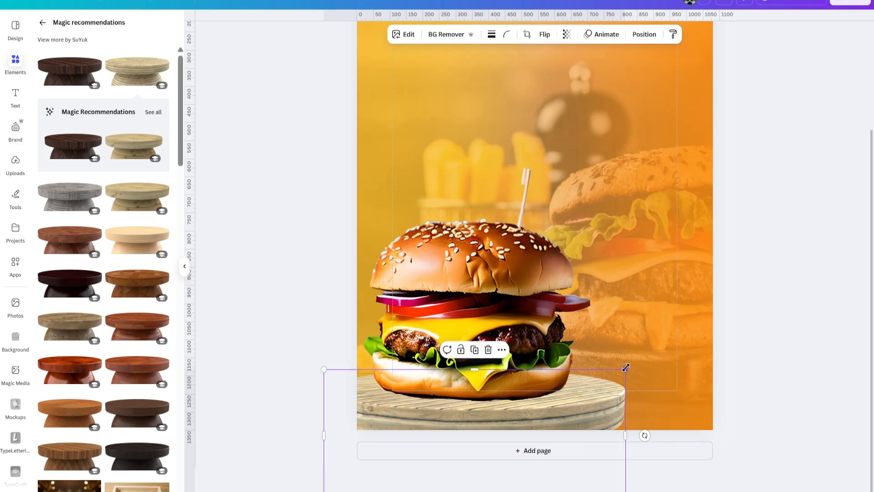
pyautogui.moveTo(625, 364); pyautogui.dragTo(602, 376)
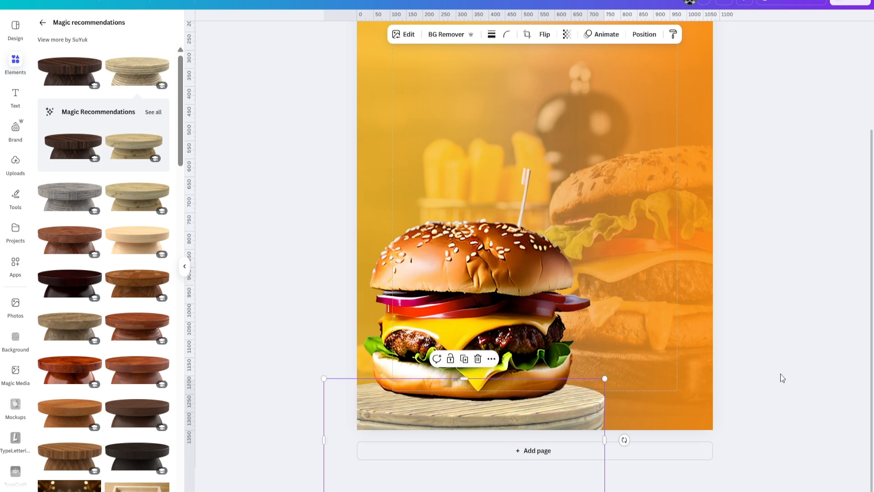
pyautogui.click(798, 369)
pyautogui.scroll(1, 800, 360)
# Search the element graphics for "shadow"
pyautogui.click(581, 337)
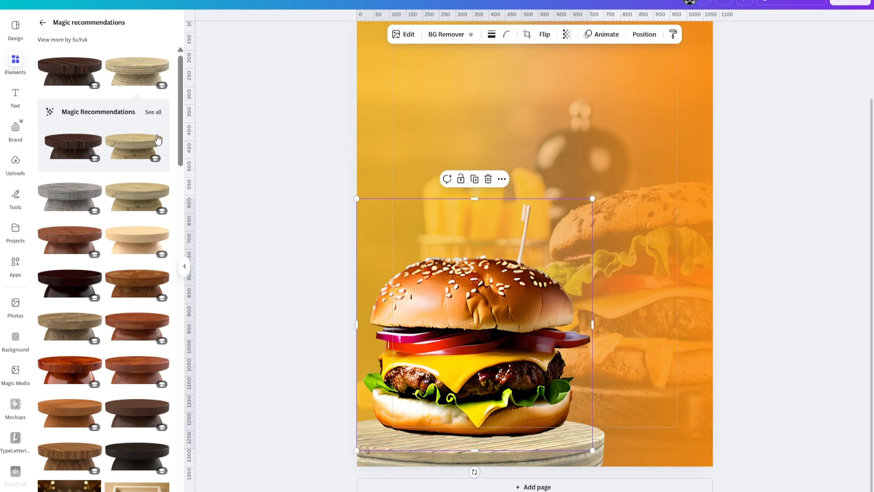
pyautogui.click(43, 22)
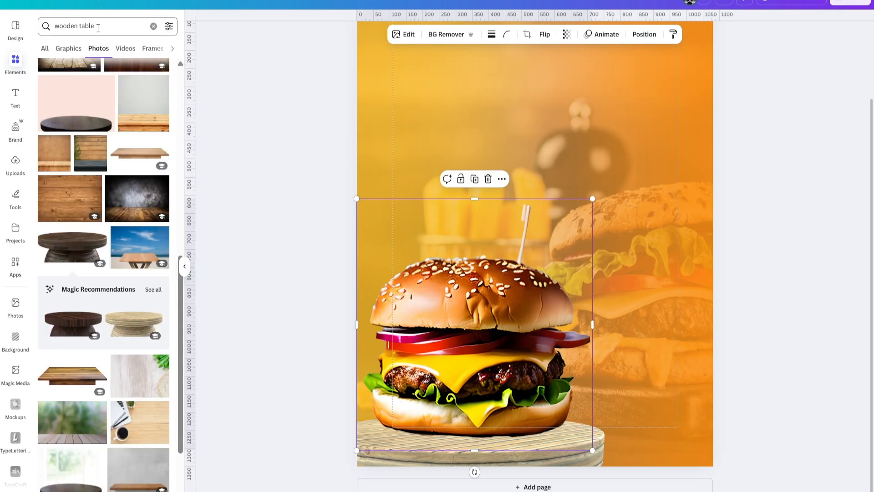
pyautogui.click(48, 25)
pyautogui.write('shadow')
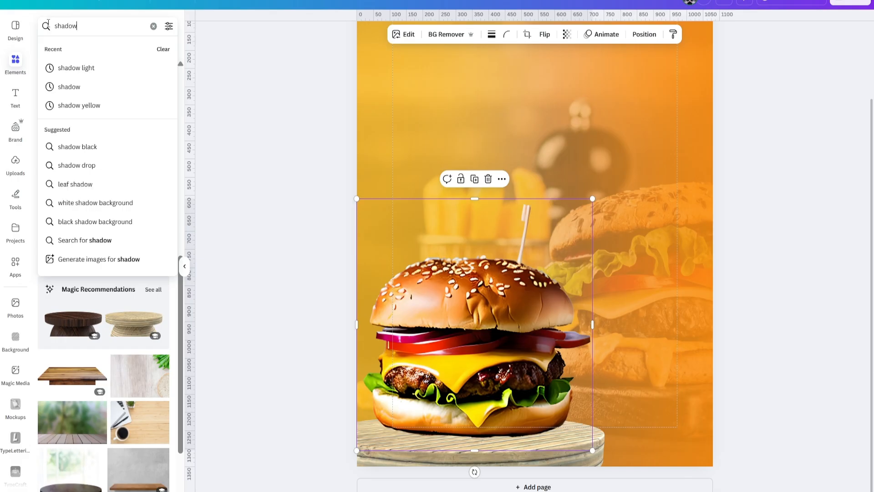
pyautogui.press('Return')
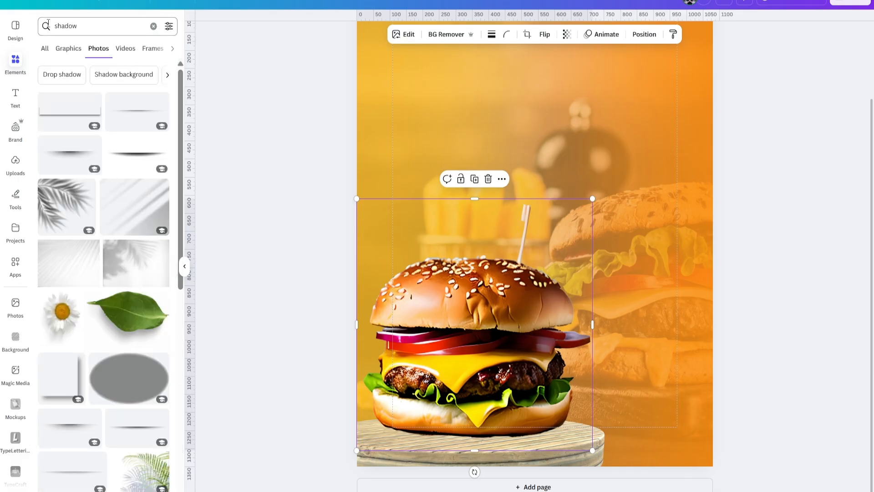
pyautogui.click(70, 49)
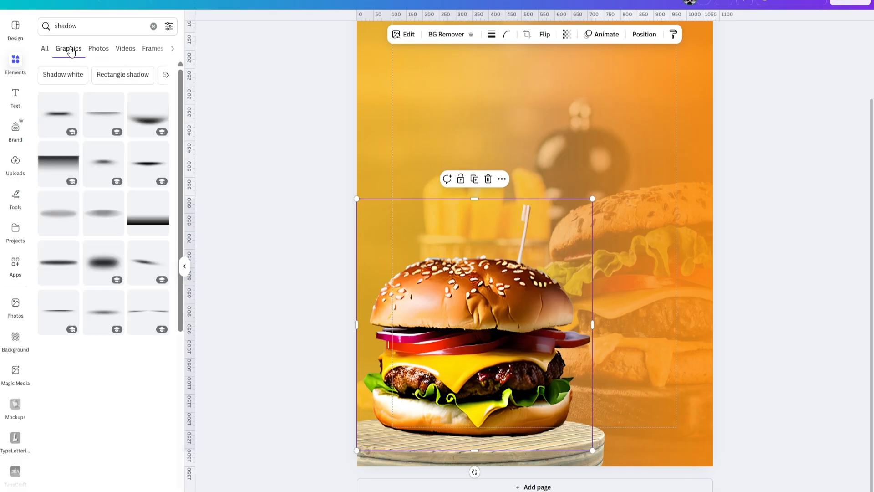
# Add the Black Round Shadow graphic and place it on the tabletop under the cheeseburger's bottom bun
pyautogui.scroll(2, 419, 250)
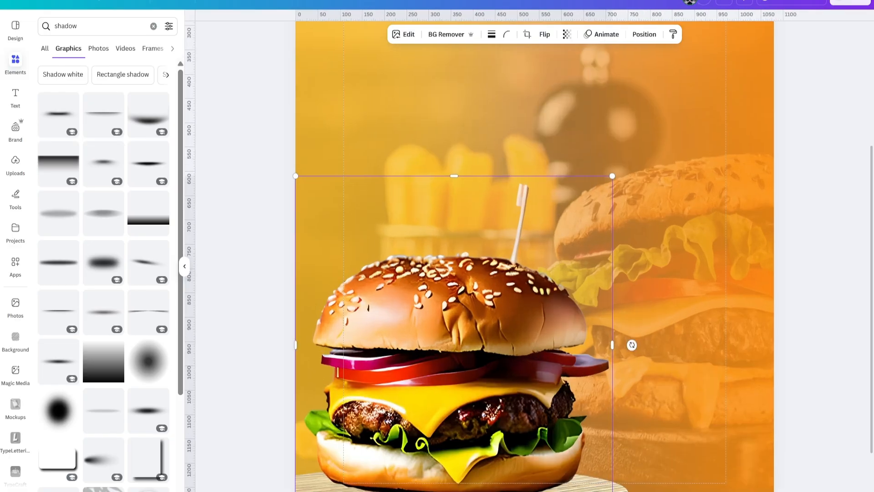
pyautogui.scroll(-2, 419, 246)
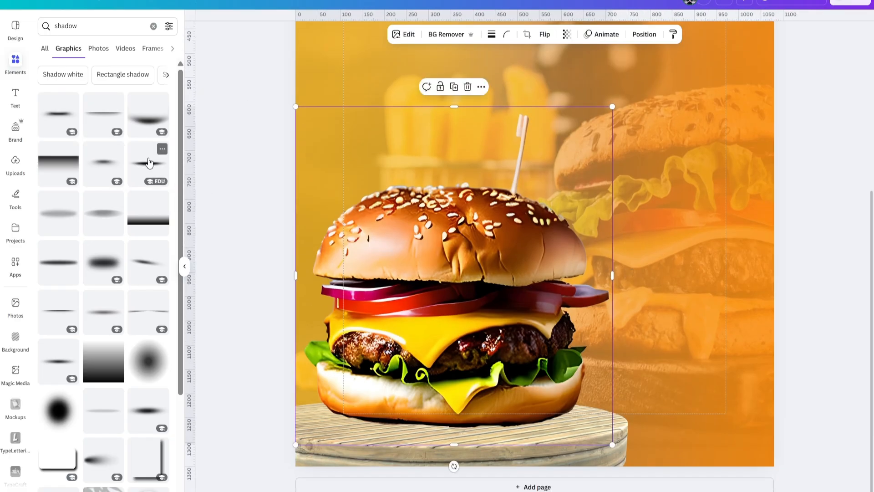
pyautogui.click(162, 150)
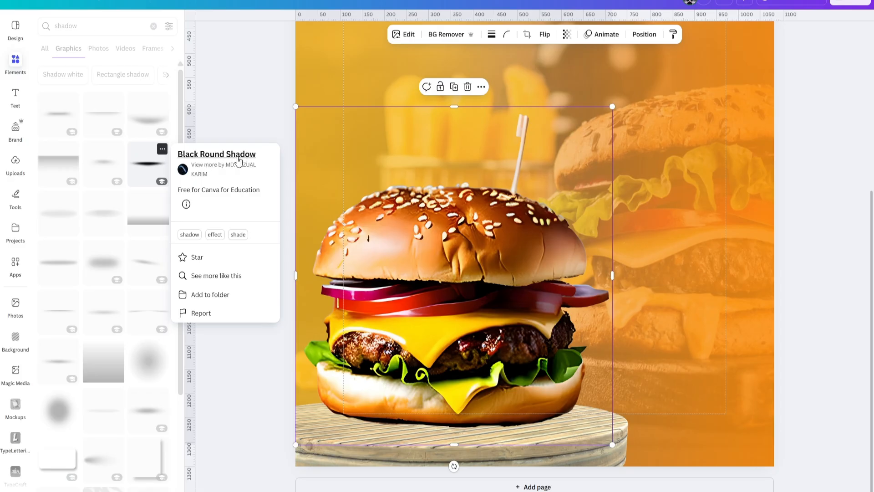
pyautogui.click(146, 166)
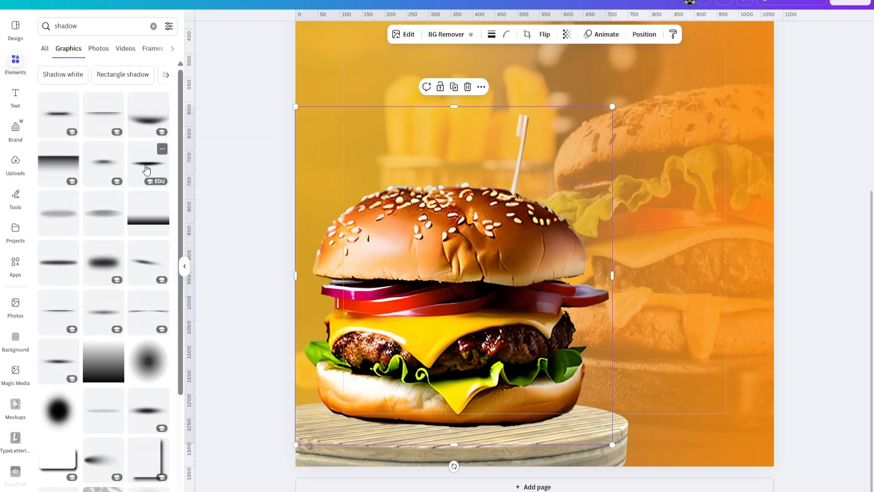
pyautogui.click(158, 181)
pyautogui.moveTo(535, 136); pyautogui.dragTo(455, 425)
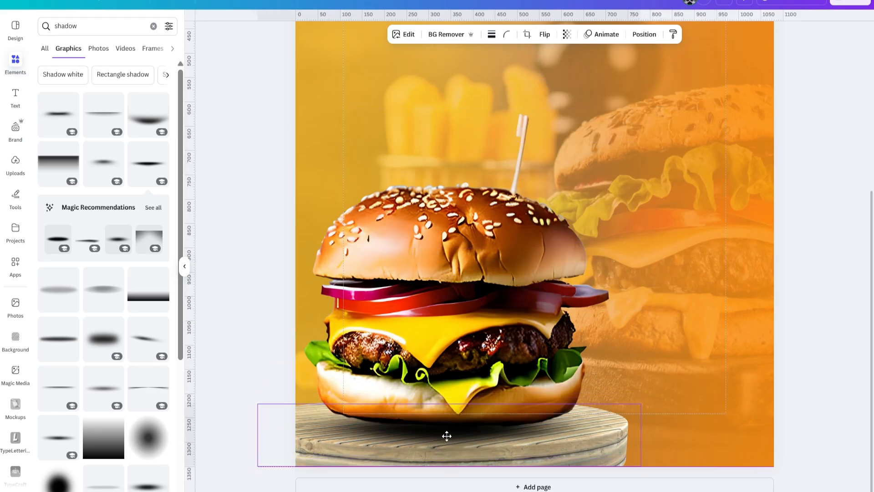
# Lower the cheeseburger slightly onto the shadow and move the shadow's layer directly behind the cheeseburger
pyautogui.moveTo(407, 299); pyautogui.dragTo(414, 307)
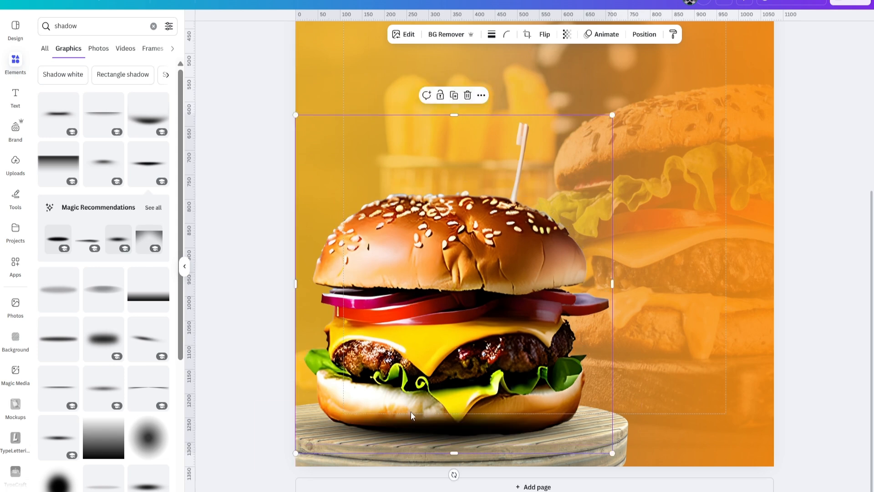
pyautogui.click(458, 435)
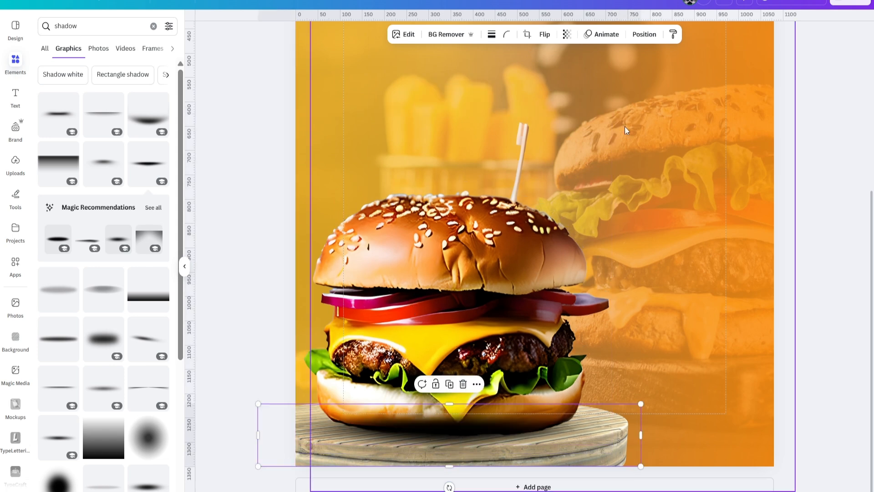
pyautogui.click(644, 35)
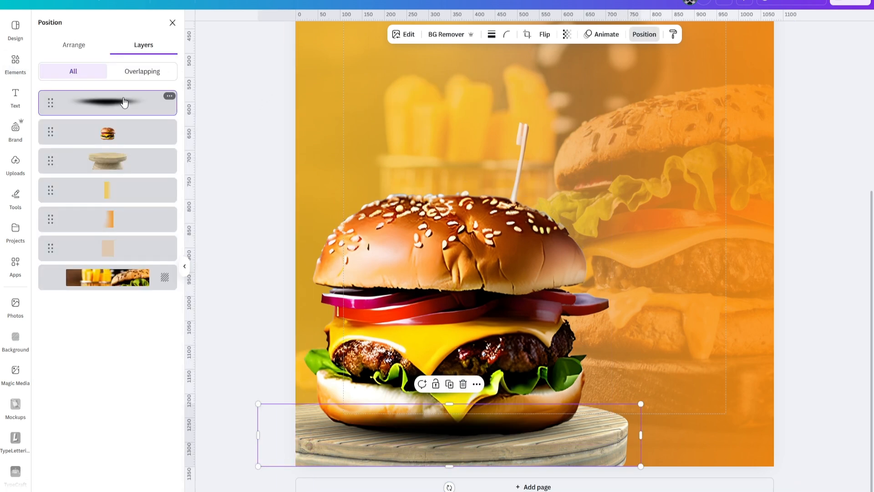
pyautogui.moveTo(124, 102); pyautogui.dragTo(122, 132)
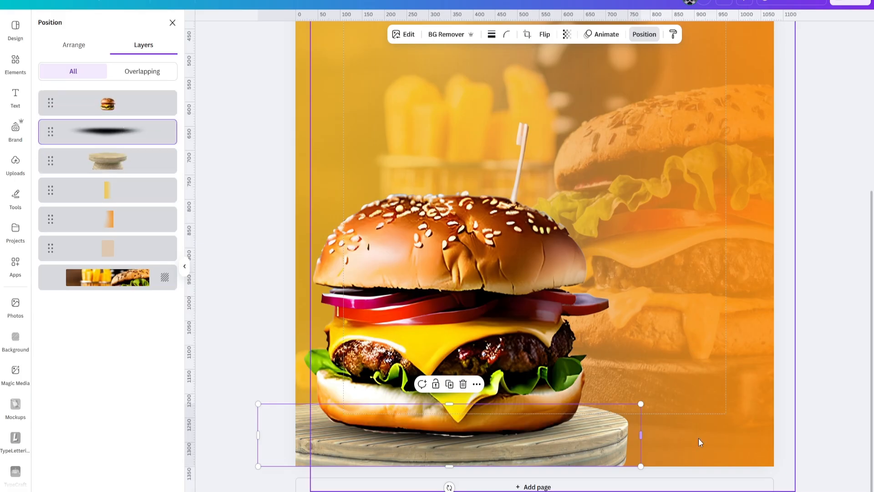
# Enlarge the shadow slightly and nudge it so it stays centred beneath the cheeseburger on the table
pyautogui.scroll(2, 572, 260)
pyautogui.scroll(-2, 572, 264)
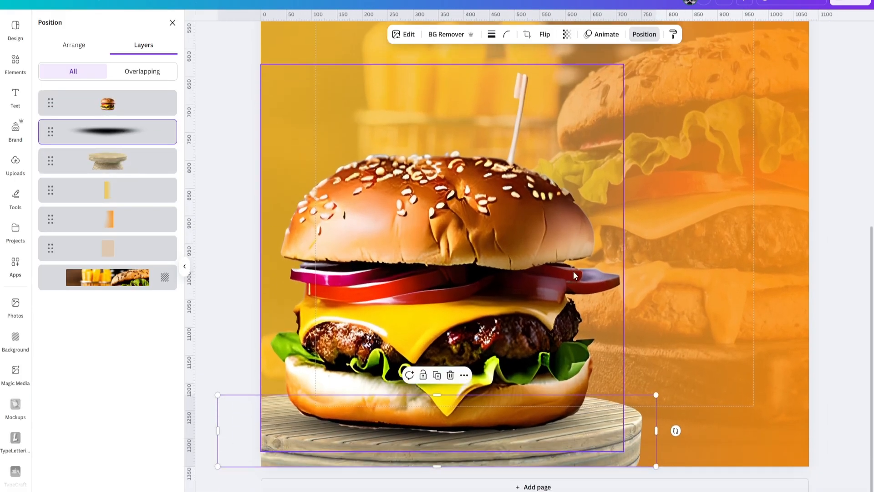
pyautogui.moveTo(635, 436); pyautogui.dragTo(633, 435)
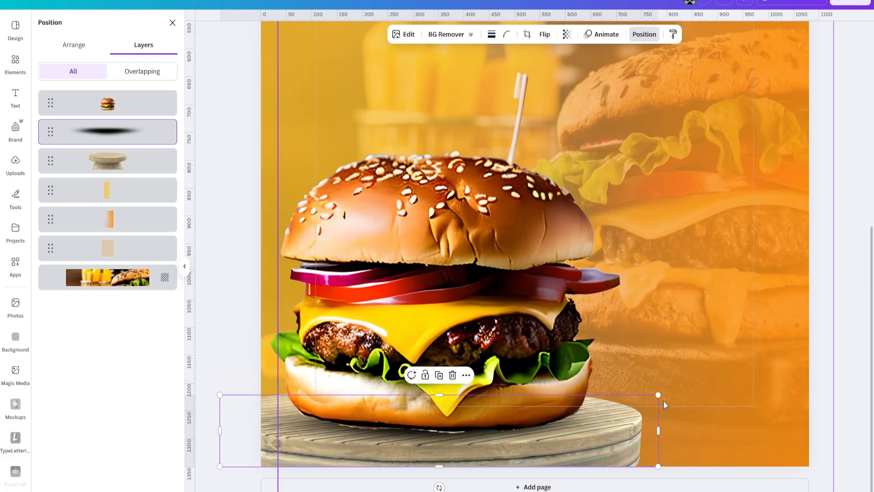
pyautogui.moveTo(662, 395); pyautogui.dragTo(678, 376)
pyautogui.moveTo(640, 436); pyautogui.dragTo(636, 435)
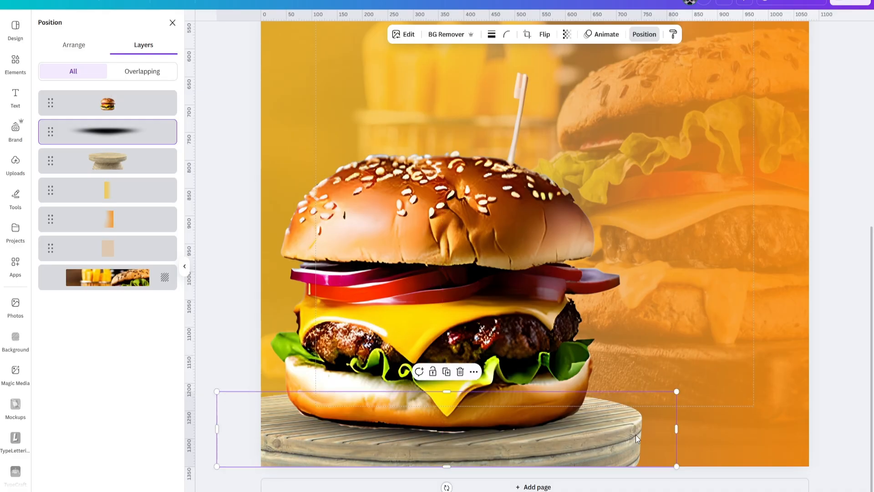
pyautogui.scroll(-5, 535, 255)
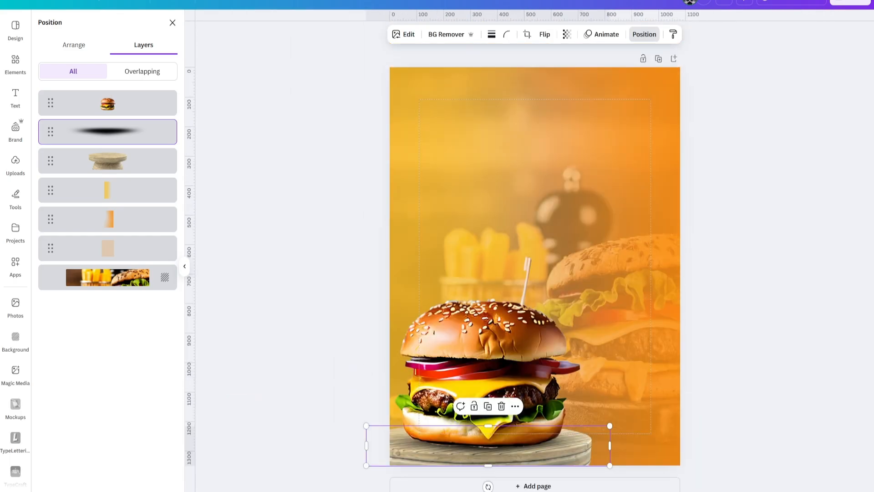
pyautogui.scroll(-2, 534, 267)
pyautogui.scroll(1, 535, 266)
pyautogui.click(644, 34)
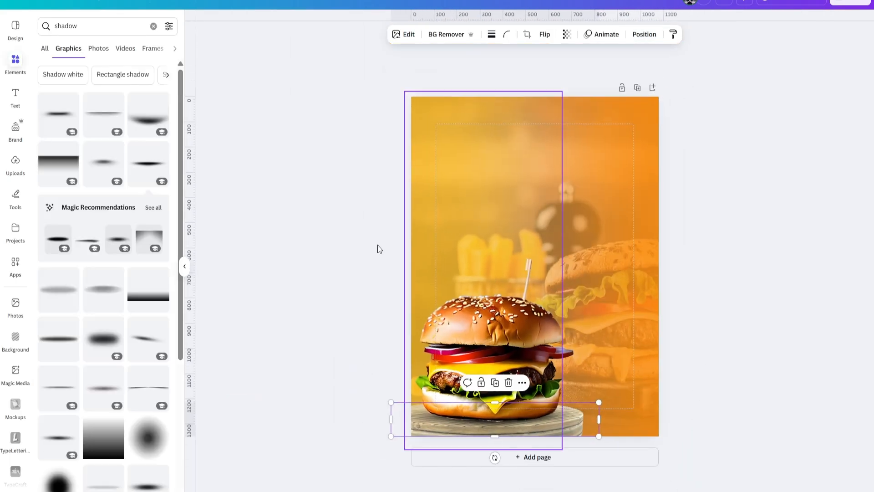
pyautogui.click(681, 375)
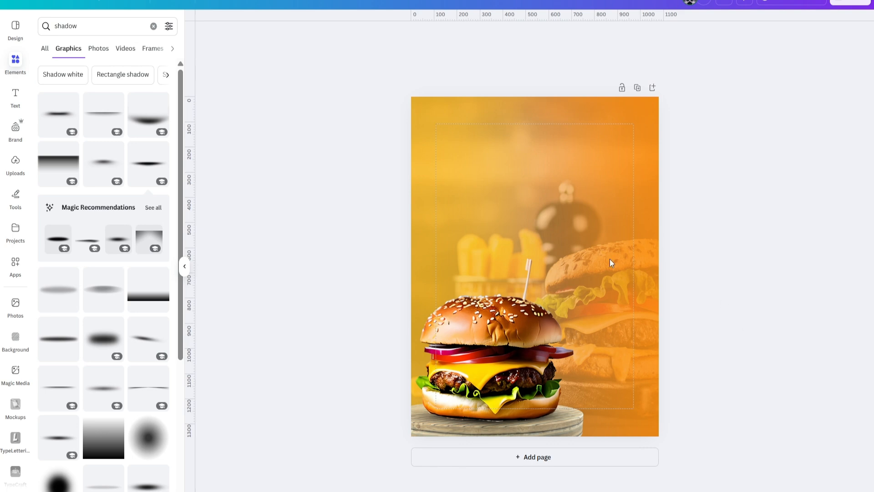
# Search the element photos for "food delivery boy"
pyautogui.click(90, 30)
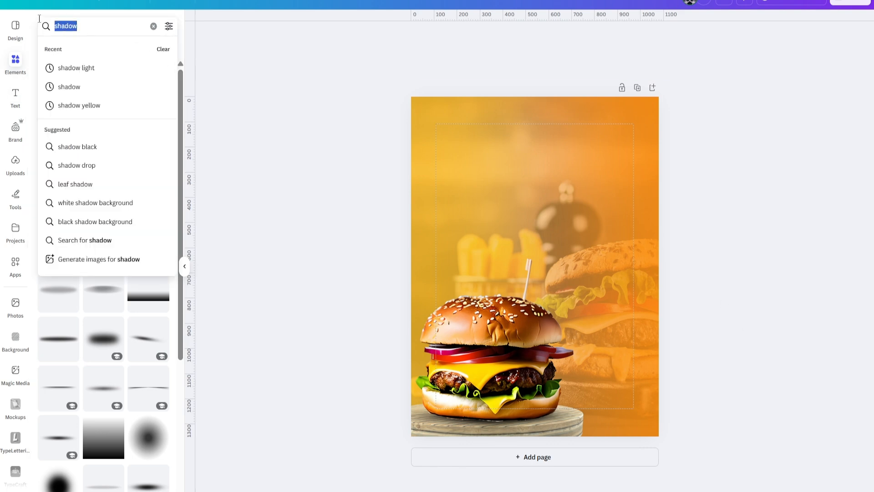
pyautogui.write('de')
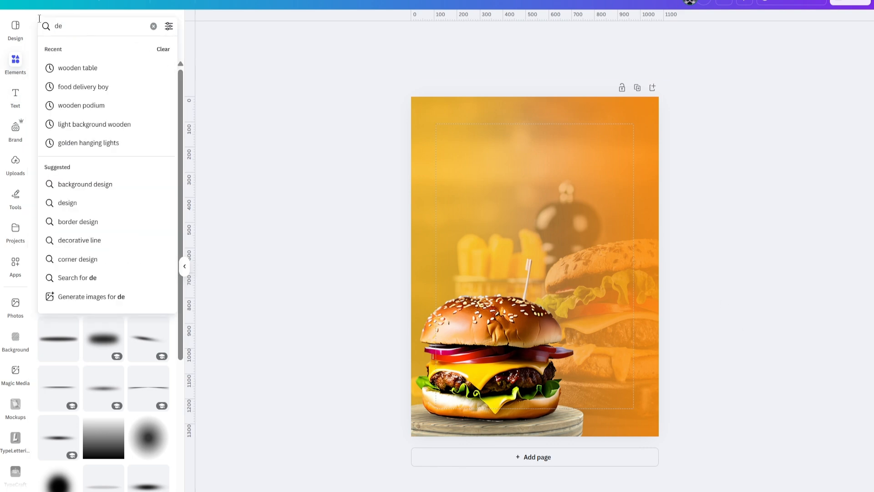
pyautogui.write('le')
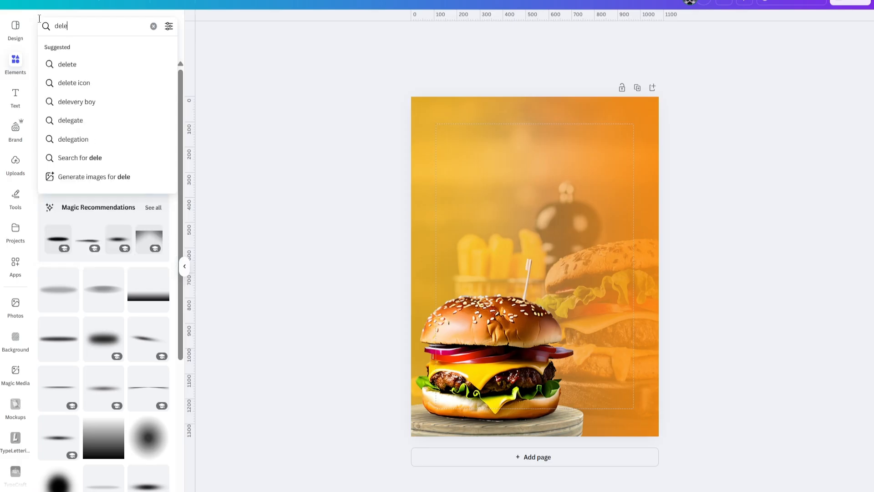
pyautogui.press('BackSpace')
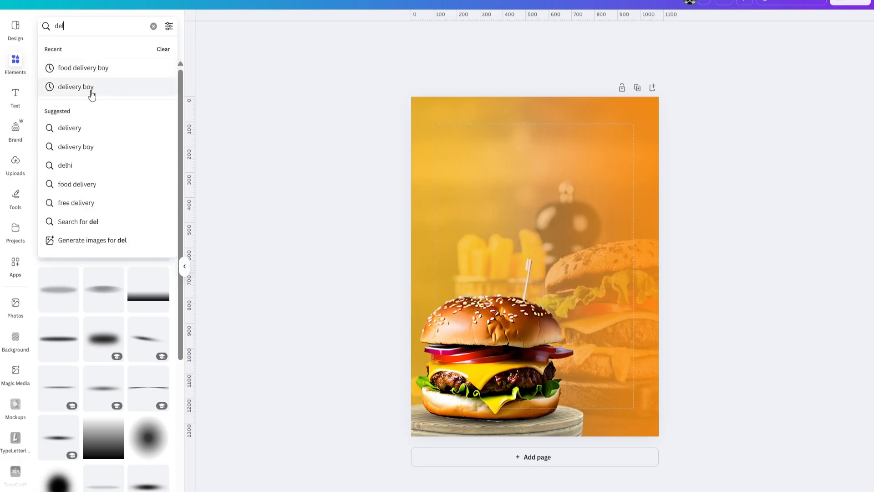
pyautogui.click(127, 73)
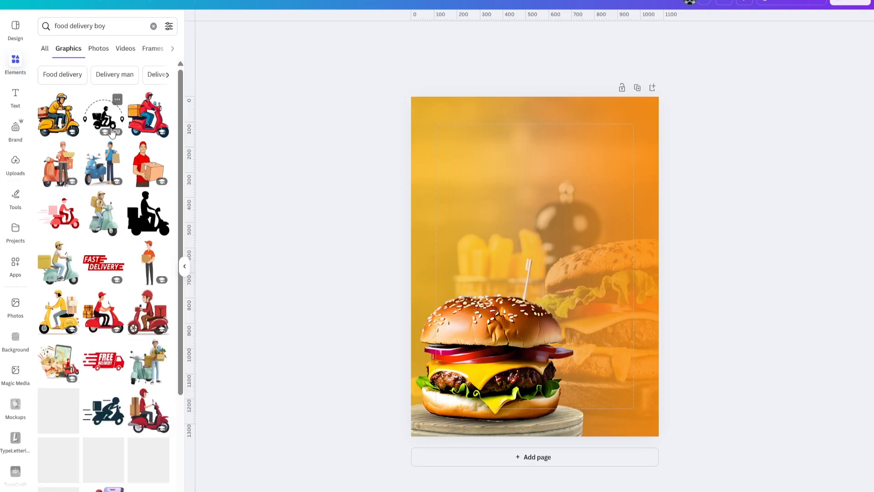
pyautogui.click(98, 50)
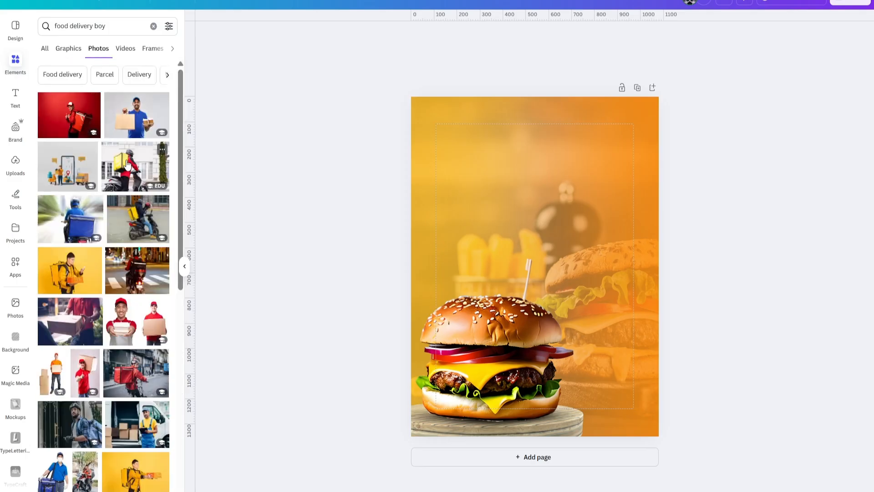
# Insert the photo of the delivery man with a red backpack on a red backdrop and crop it closely around him
pyautogui.click(81, 119)
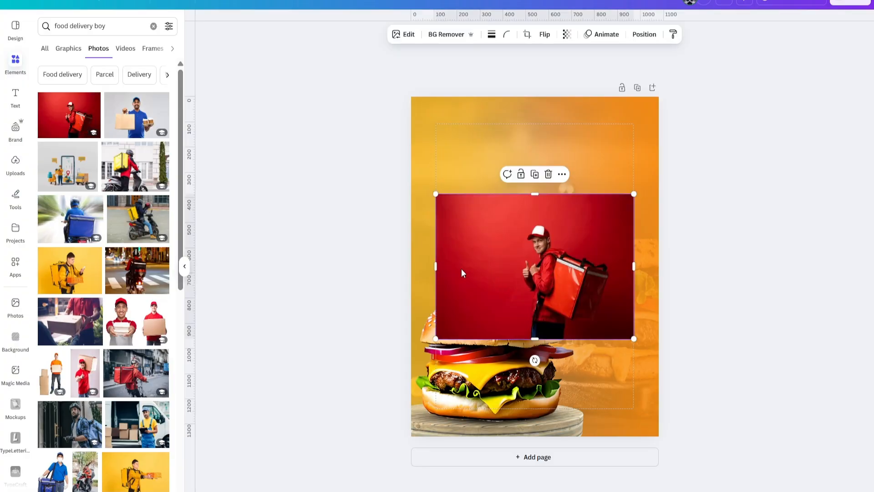
pyautogui.moveTo(437, 265); pyautogui.dragTo(516, 266)
pyautogui.moveTo(634, 266); pyautogui.dragTo(617, 261)
pyautogui.moveTo(566, 193); pyautogui.dragTo(566, 222)
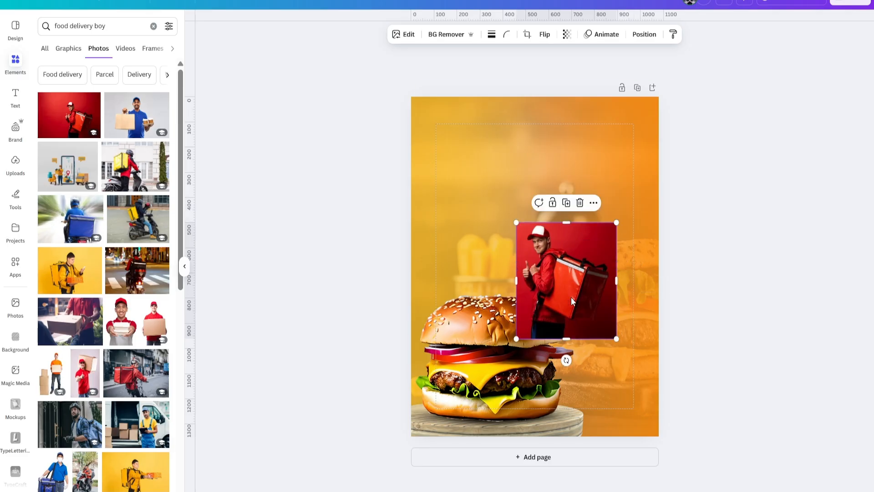
# Remove the delivery man photo's background and flip the cutout horizontally
pyautogui.click(445, 35)
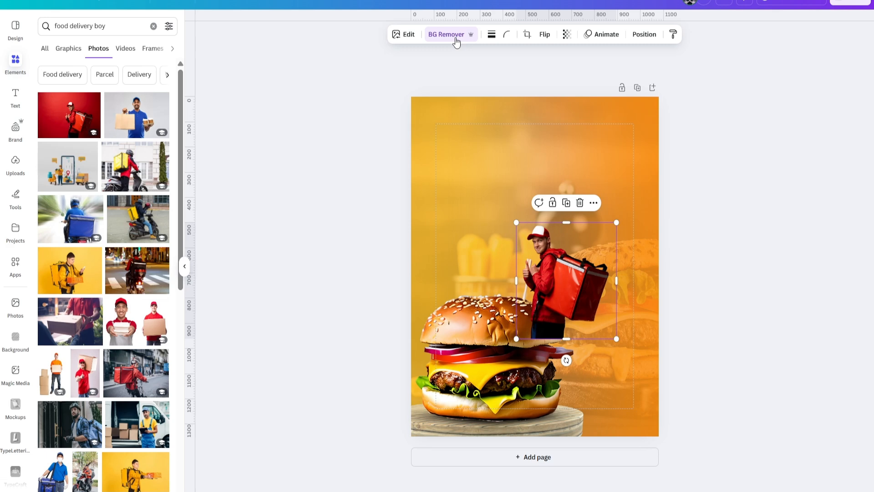
pyautogui.click(544, 34)
pyautogui.click(546, 60)
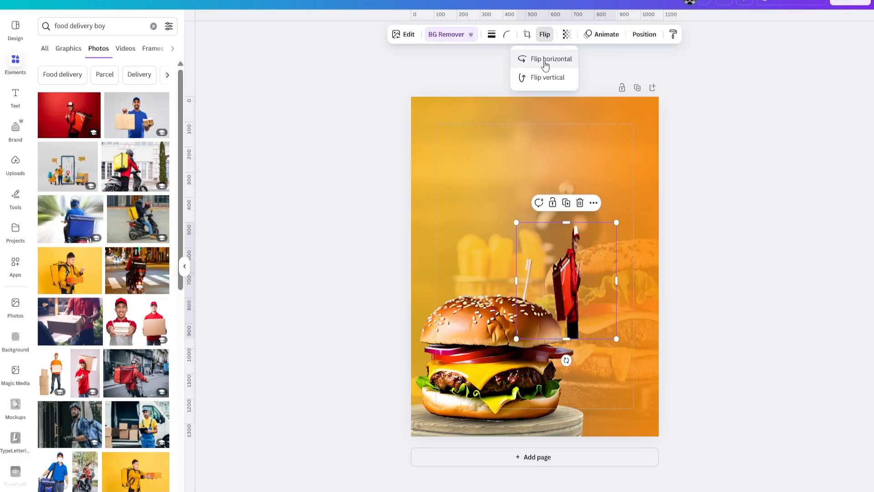
# Enlarge the delivery man cutout and place him above the cheeseburger with his backpack running off the page's left edge
pyautogui.moveTo(584, 295); pyautogui.dragTo(486, 202)
pyautogui.moveTo(519, 246); pyautogui.dragTo(565, 343)
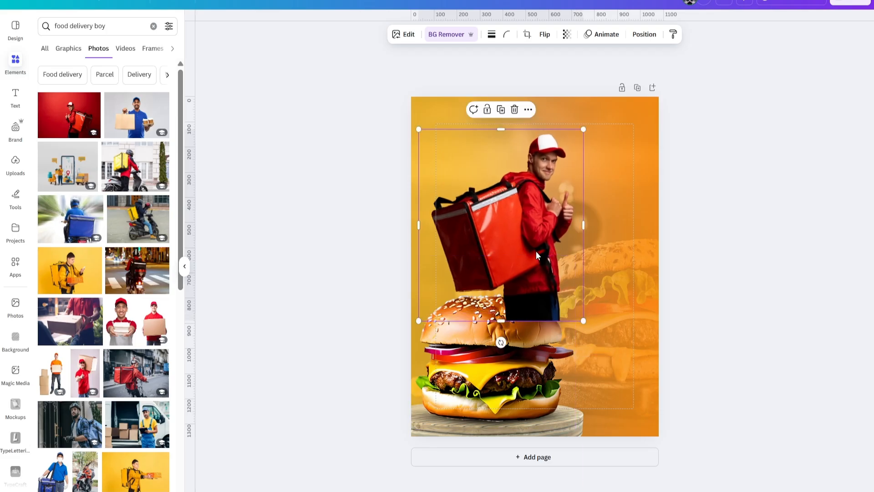
pyautogui.moveTo(536, 250); pyautogui.dragTo(497, 248)
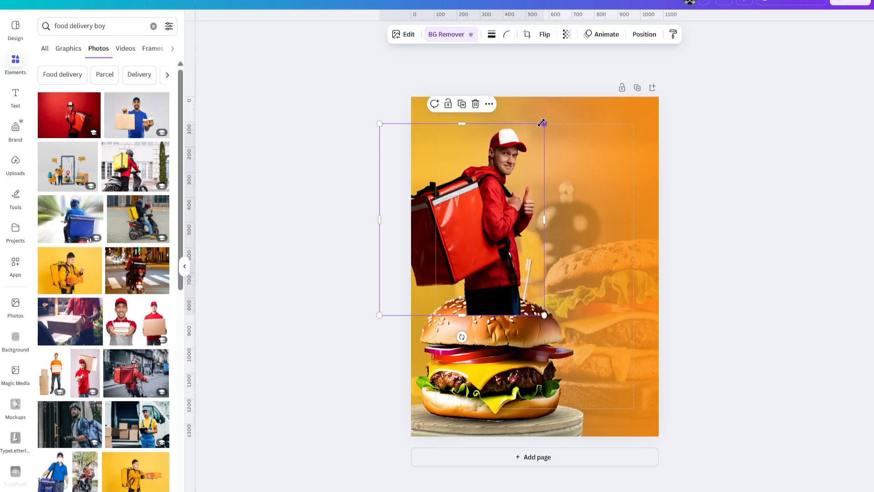
pyautogui.moveTo(537, 128)
pyautogui.mouseDown()
pyautogui.moveTo(523, 144)
pyautogui.moveTo(533, 133)
pyautogui.mouseUp()
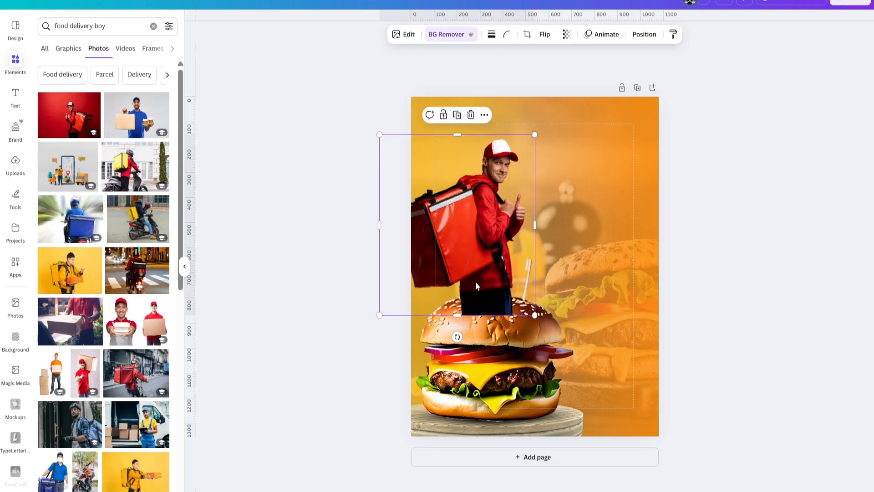
# Lower the delivery man so his waist overlaps the top bun and move his layer between the shadow and the wooden table
pyautogui.moveTo(478, 285); pyautogui.dragTo(476, 300)
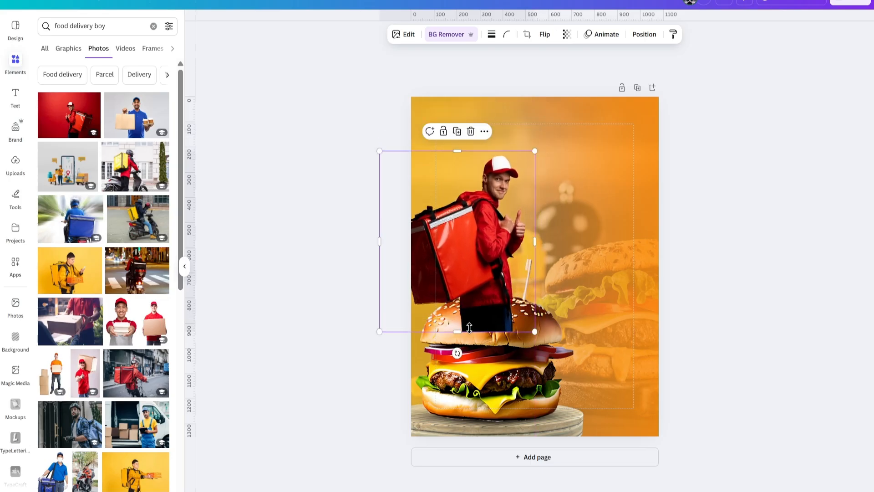
pyautogui.click(643, 36)
pyautogui.moveTo(124, 111); pyautogui.dragTo(128, 180)
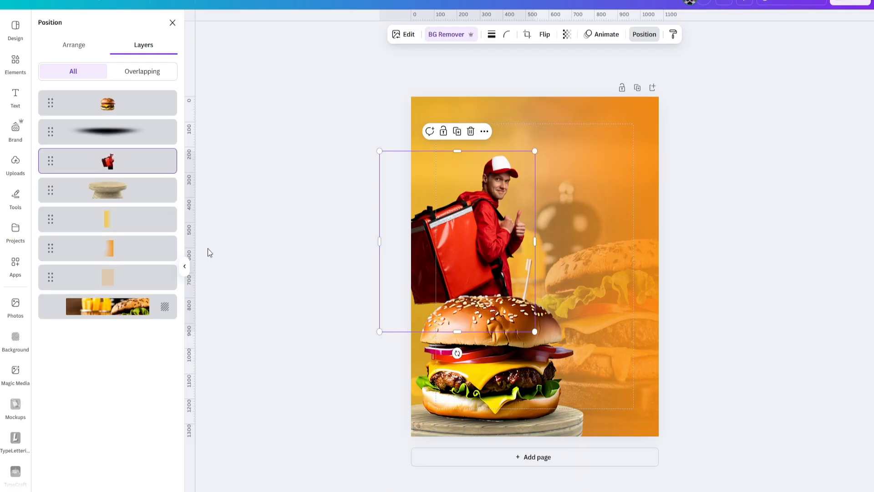
# Group the cheeseburger with the shadow beneath it
pyautogui.click(117, 135)
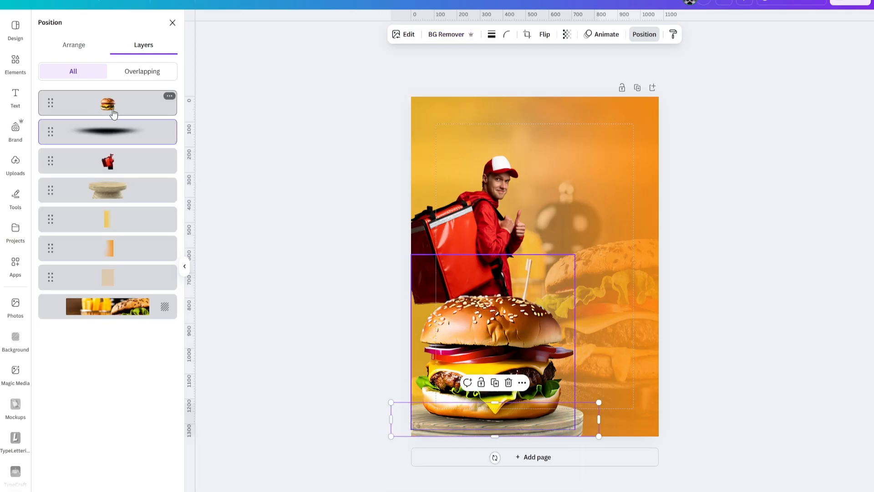
pyautogui.keyDown('shift'); pyautogui.click(111, 113); pyautogui.keyUp('shift')
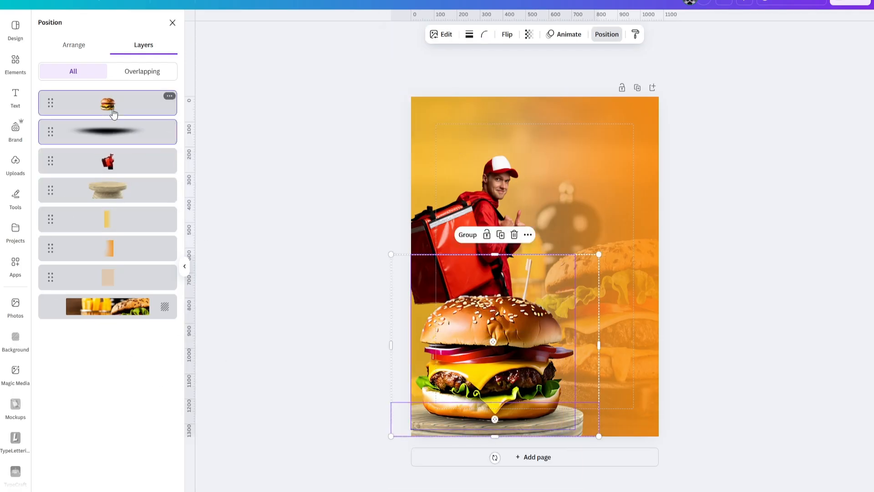
pyautogui.click(467, 234)
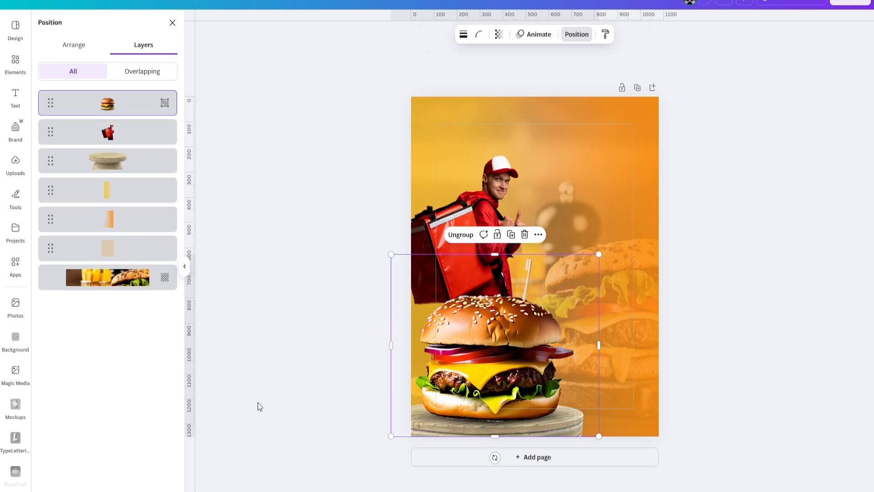
pyautogui.click(258, 394)
pyautogui.click(257, 394)
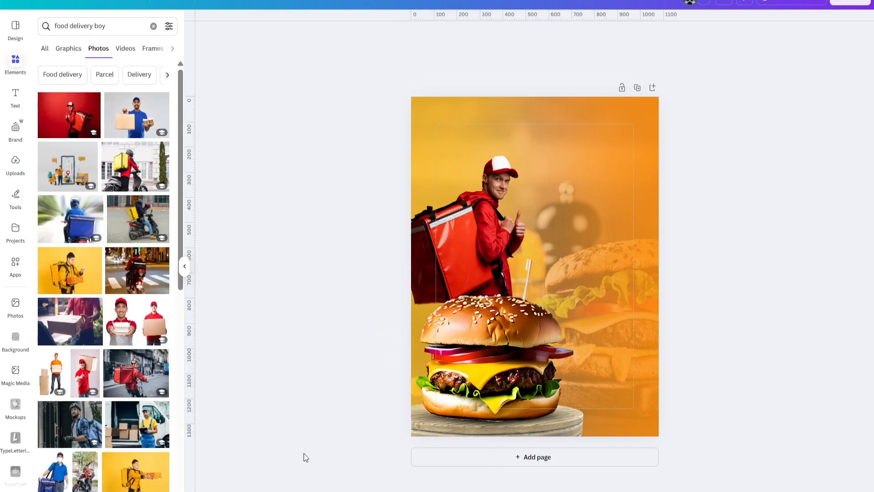
# Enlarge the delivery man slightly and reposition him behind the burger with his backpack still running off the page's left edge
pyautogui.click(487, 182)
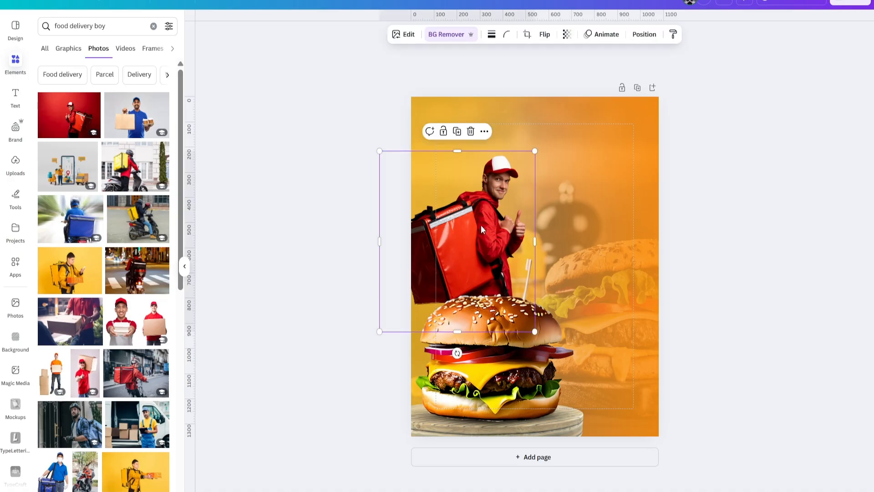
pyautogui.moveTo(487, 232); pyautogui.dragTo(496, 232)
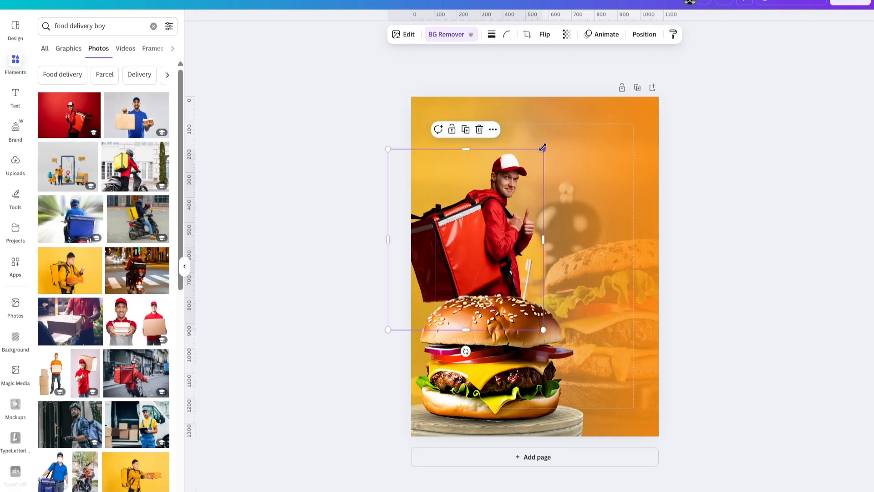
pyautogui.moveTo(543, 152); pyautogui.dragTo(552, 135)
pyautogui.moveTo(506, 263); pyautogui.dragTo(498, 263)
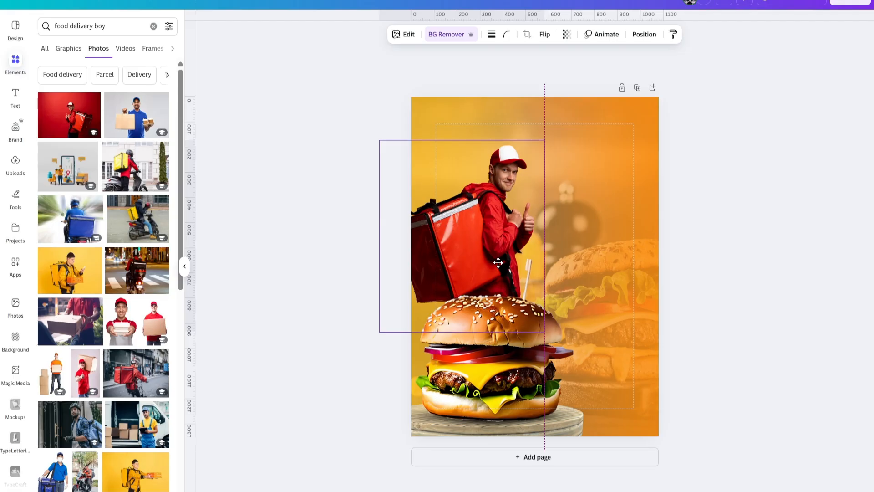
pyautogui.moveTo(498, 262); pyautogui.dragTo(497, 262)
pyautogui.click(696, 272)
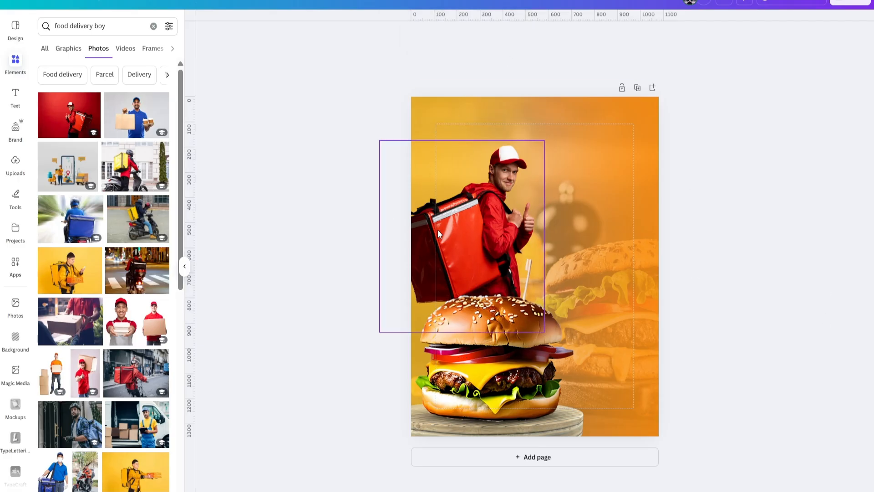
# Apply Auto-adjust to the delivery man photo and to the cheeseburger image inside the group
pyautogui.click(482, 220)
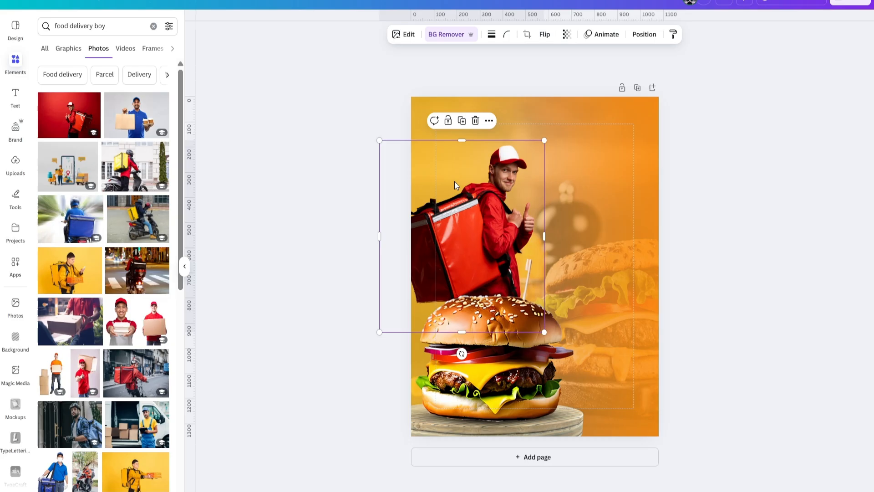
pyautogui.click(401, 34)
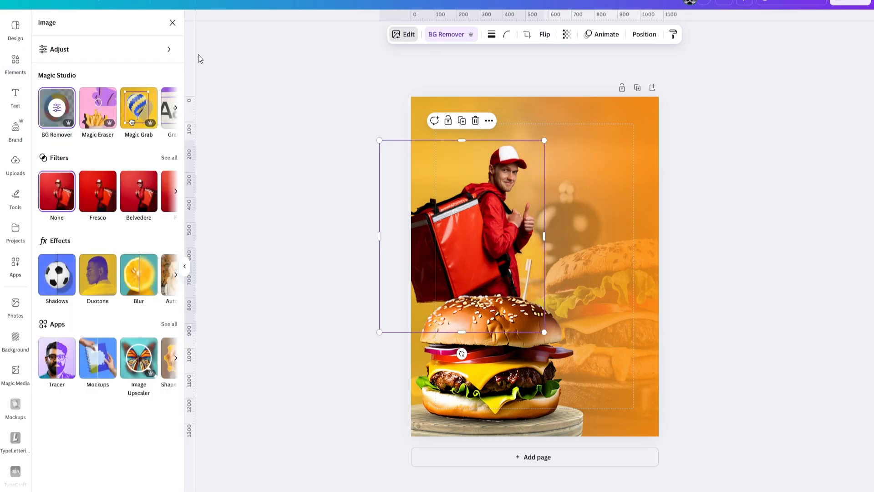
pyautogui.click(85, 55)
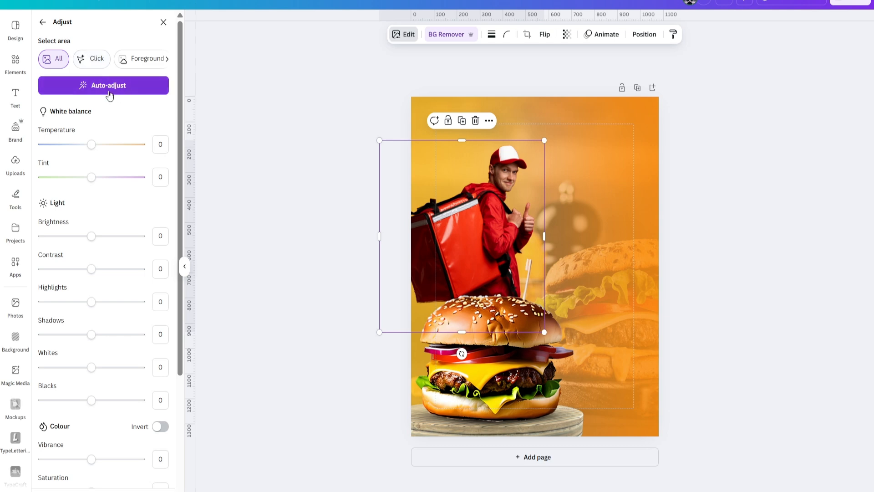
pyautogui.click(109, 93)
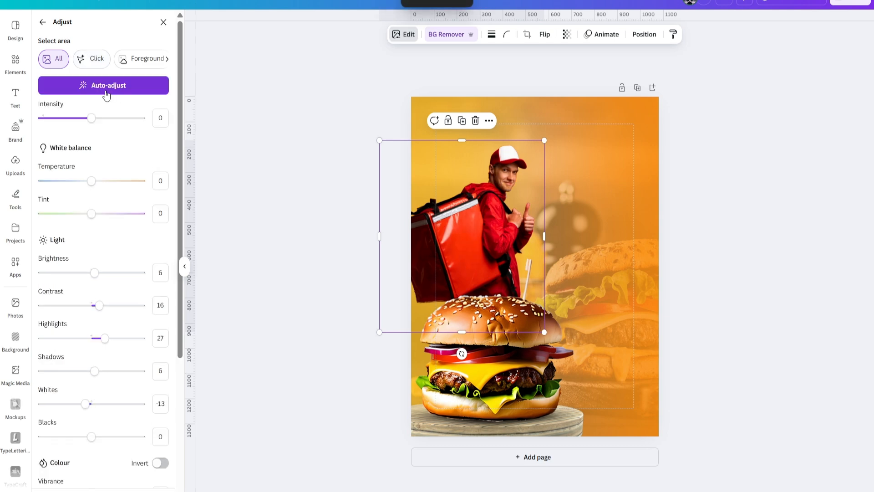
pyautogui.click(516, 389)
pyautogui.click(98, 86)
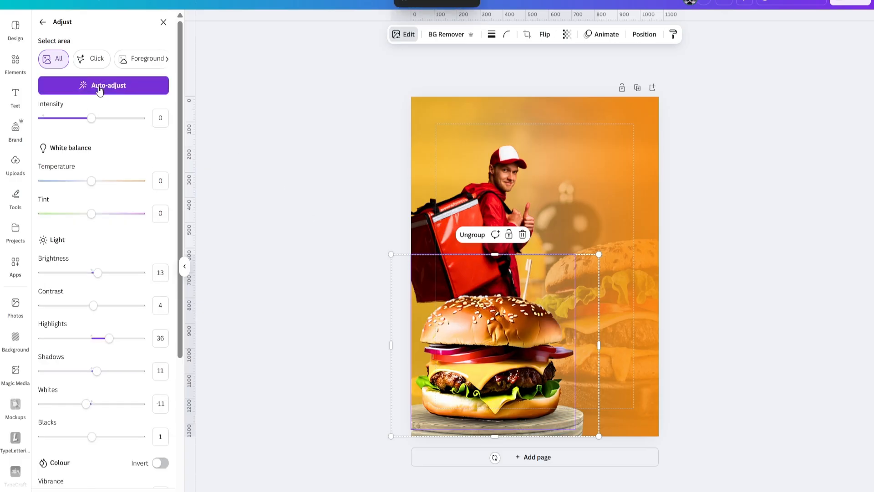
pyautogui.press('Escape')
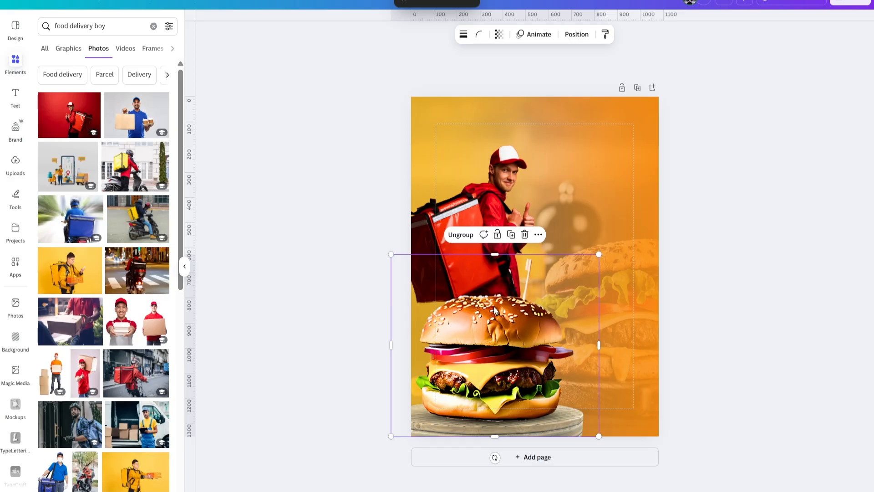
pyautogui.click(716, 396)
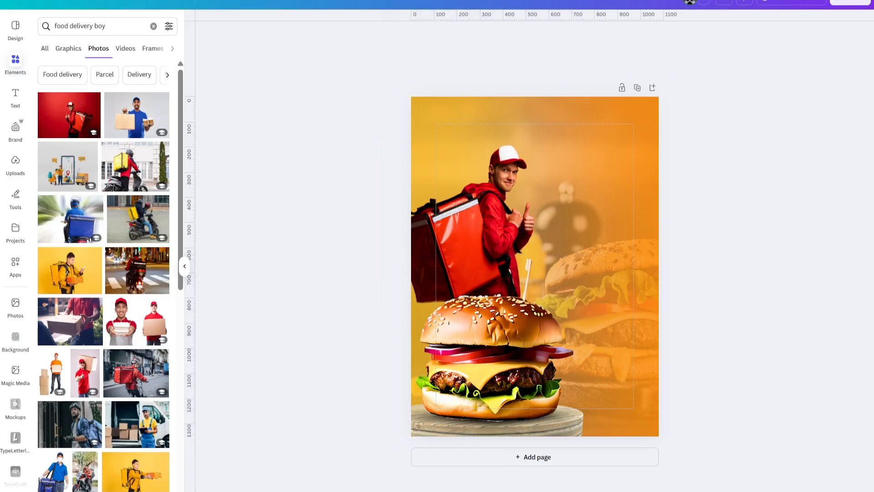
# Add a Drop shadow effect to the delivery man cutout
pyautogui.scroll(-2, 534, 266)
pyautogui.scroll(3, 534, 266)
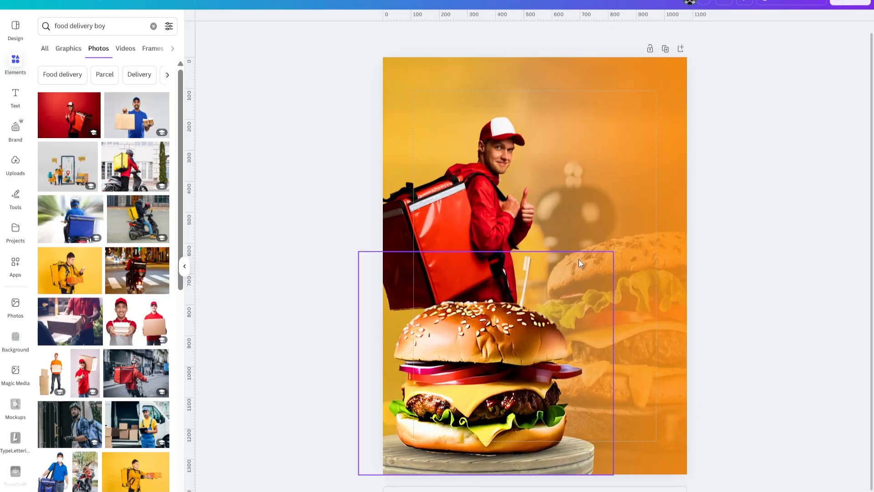
pyautogui.click(474, 228)
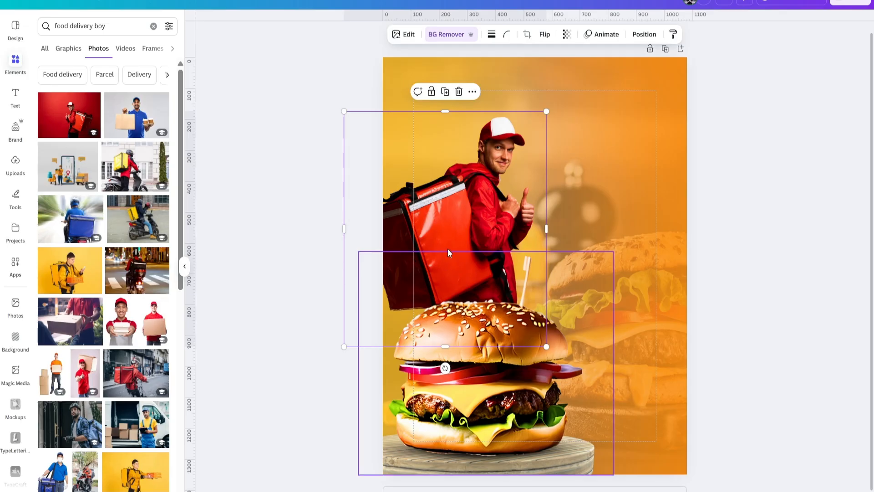
pyautogui.click(408, 35)
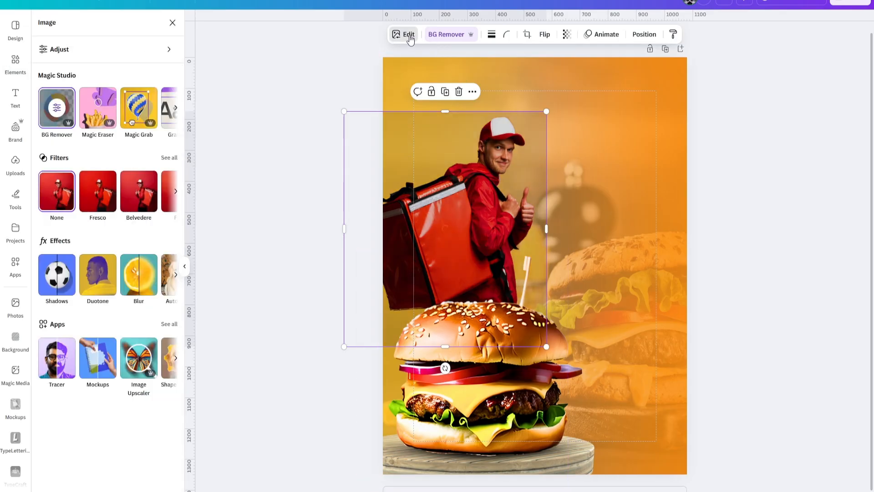
pyautogui.click(52, 284)
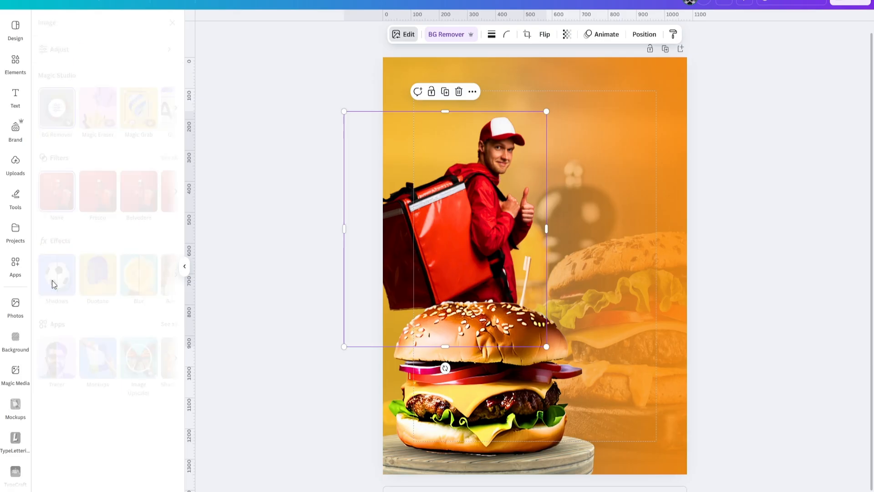
pyautogui.click(113, 133)
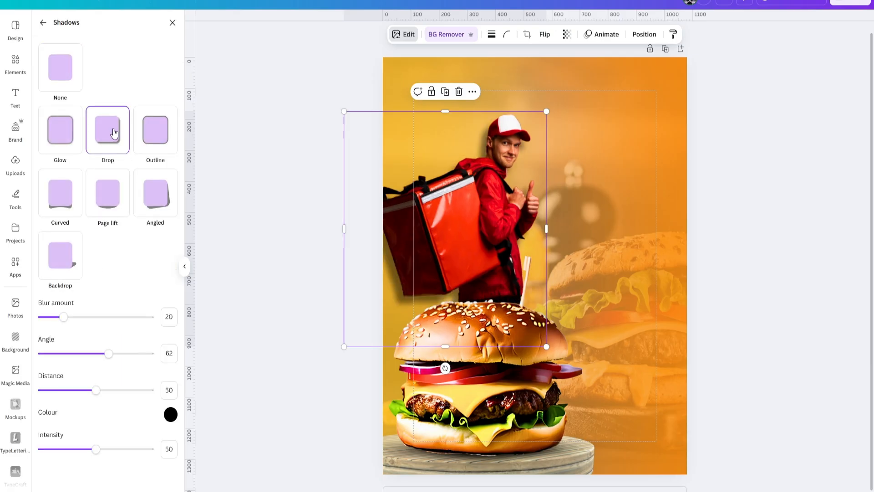
# Set the delivery man's drop shadow to blur 16, angle 27, distance 16 and intensity 18
pyautogui.click(70, 353)
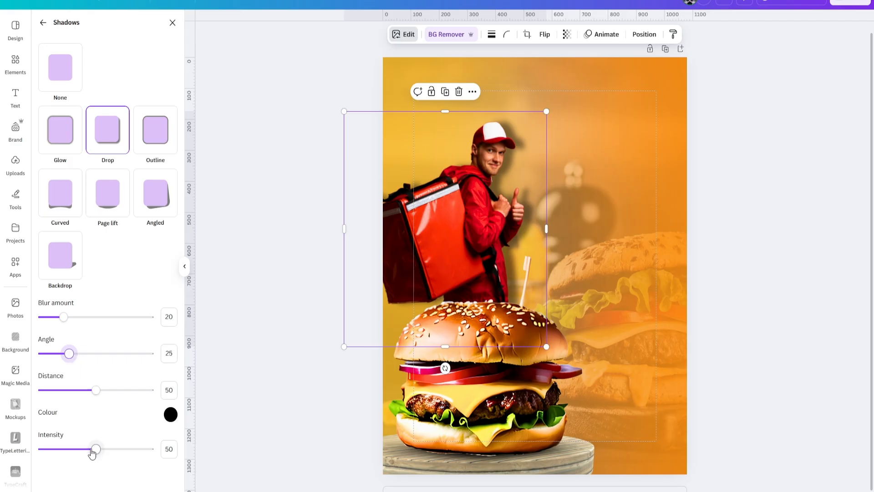
pyautogui.moveTo(91, 450); pyautogui.dragTo(62, 456)
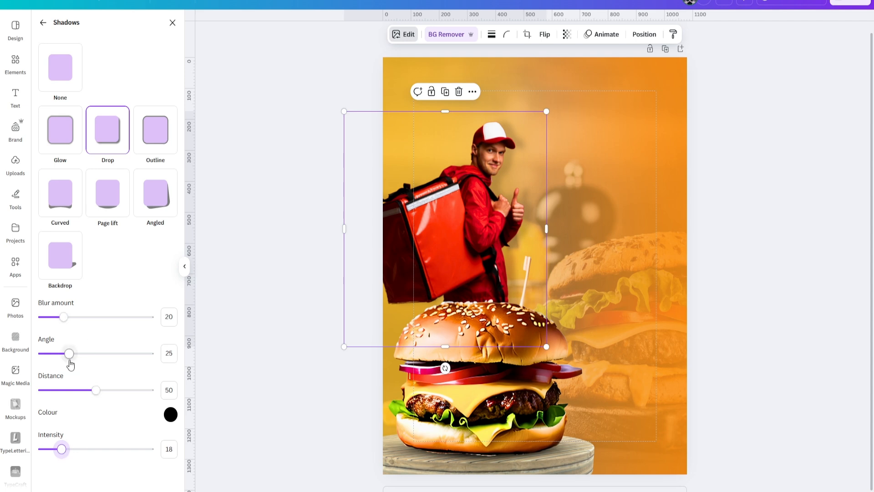
pyautogui.moveTo(96, 390); pyautogui.dragTo(59, 392)
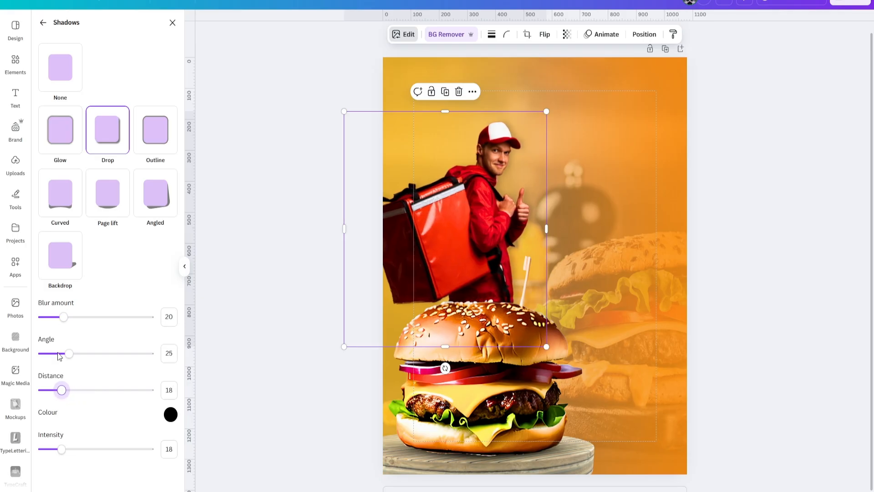
pyautogui.moveTo(64, 317); pyautogui.dragTo(47, 320)
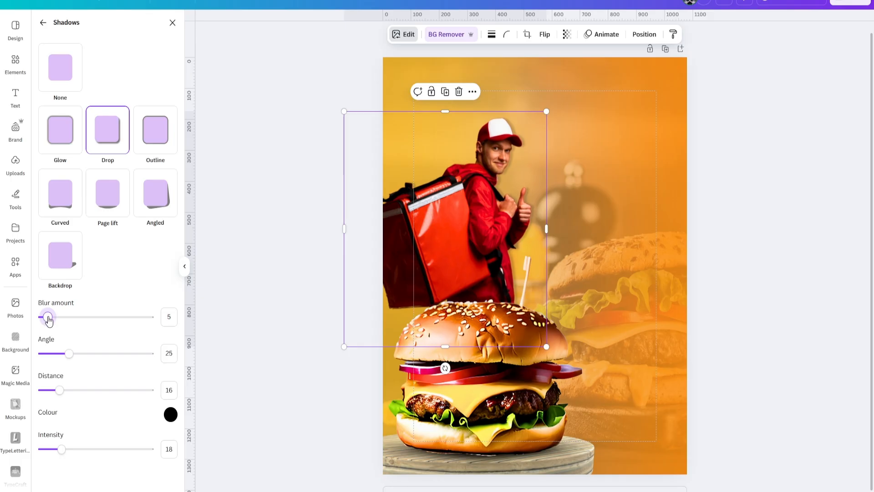
pyautogui.moveTo(69, 353)
pyautogui.mouseDown()
pyautogui.moveTo(59, 357)
pyautogui.moveTo(71, 354)
pyautogui.mouseUp()
pyautogui.moveTo(69, 316); pyautogui.dragTo(60, 317)
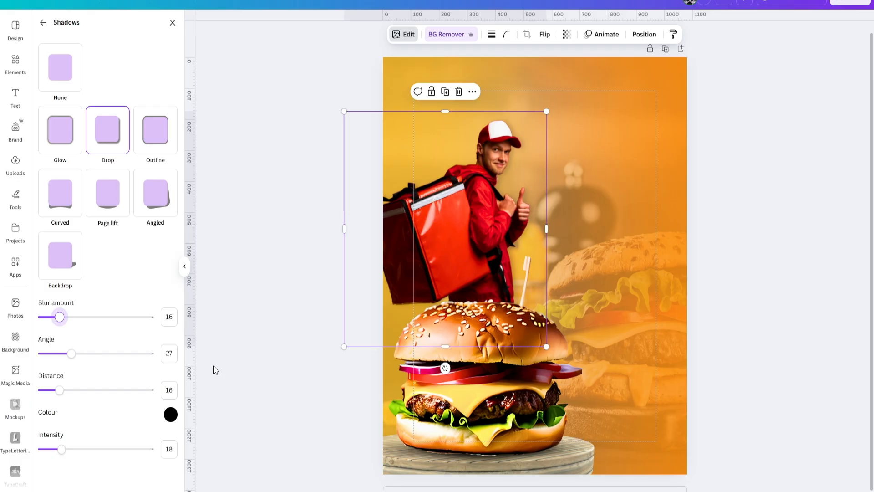
pyautogui.click(783, 316)
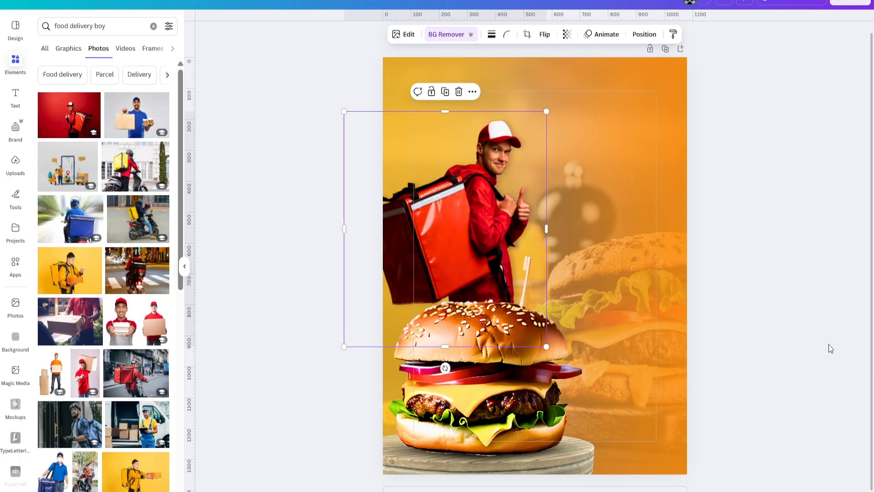
# Shrink the grouped cheeseburger and shadow slightly and nudge the group a little to the right on the table
pyautogui.click(590, 405)
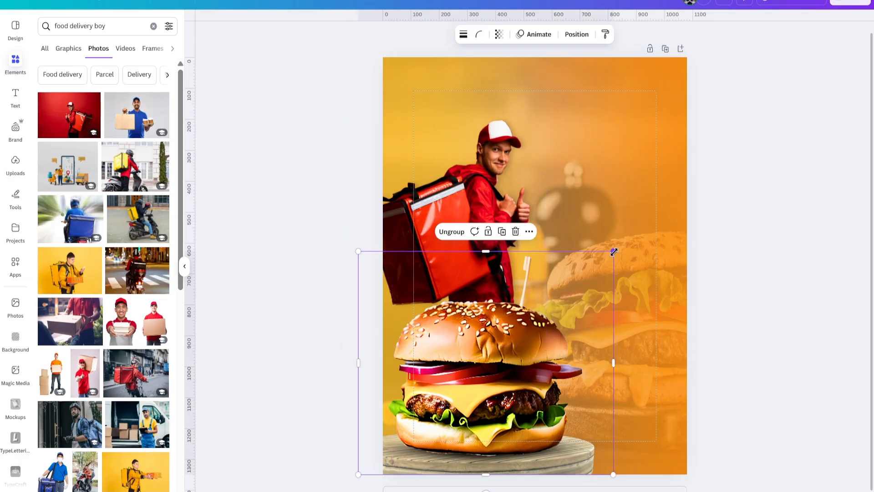
pyautogui.moveTo(614, 252); pyautogui.dragTo(609, 258)
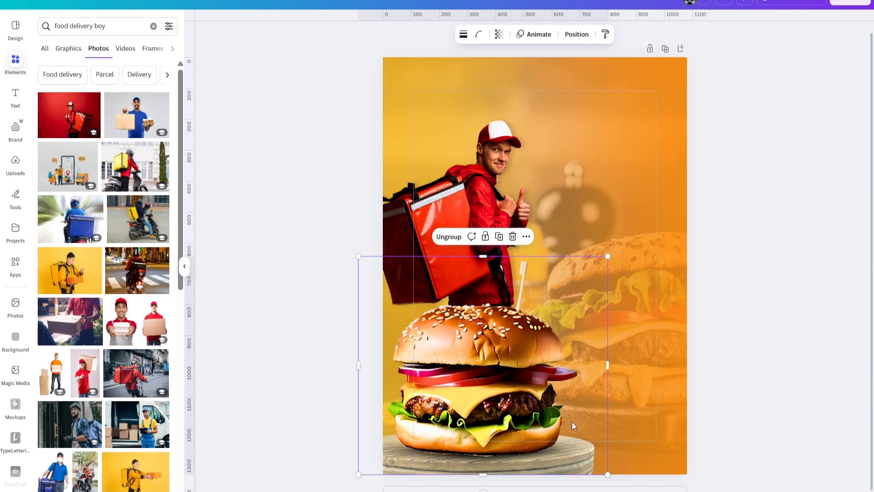
pyautogui.moveTo(573, 425); pyautogui.dragTo(574, 424)
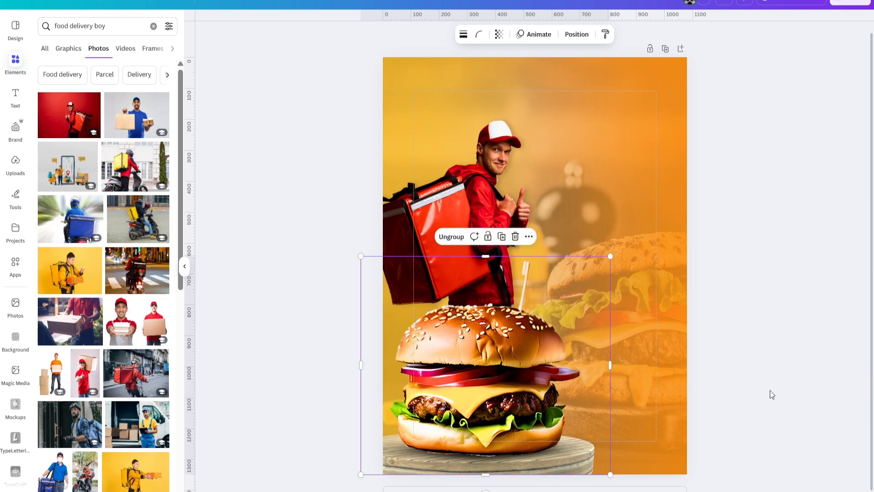
pyautogui.click(771, 394)
# Add a Title text box, enlarge it to font size 297 and replace its text with "Burger"
pyautogui.moveTo(717, 491); pyautogui.dragTo(712, 491)
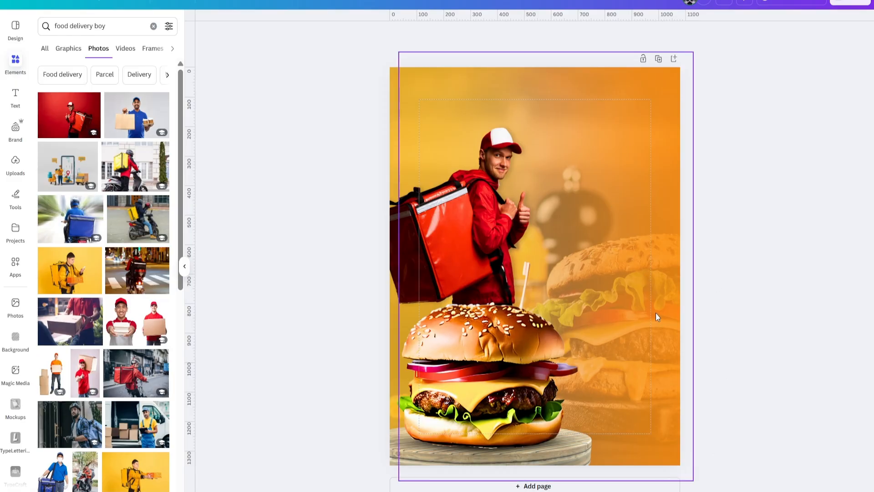
pyautogui.click(14, 98)
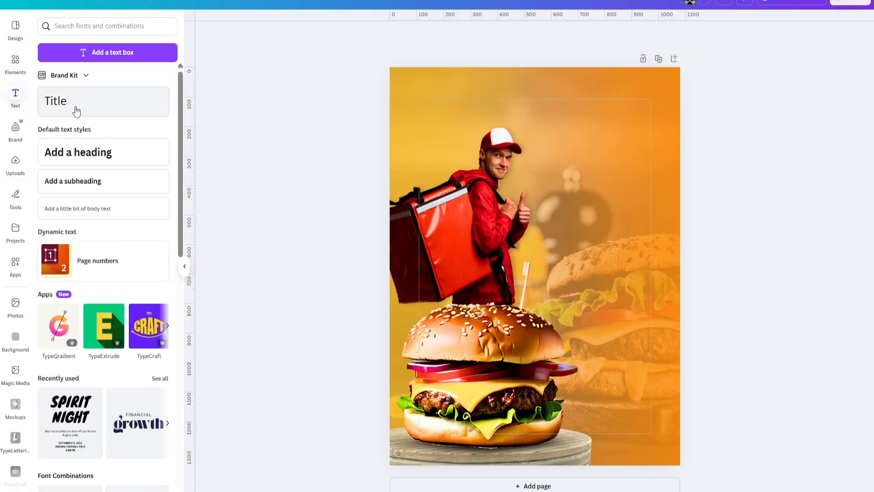
pyautogui.click(97, 101)
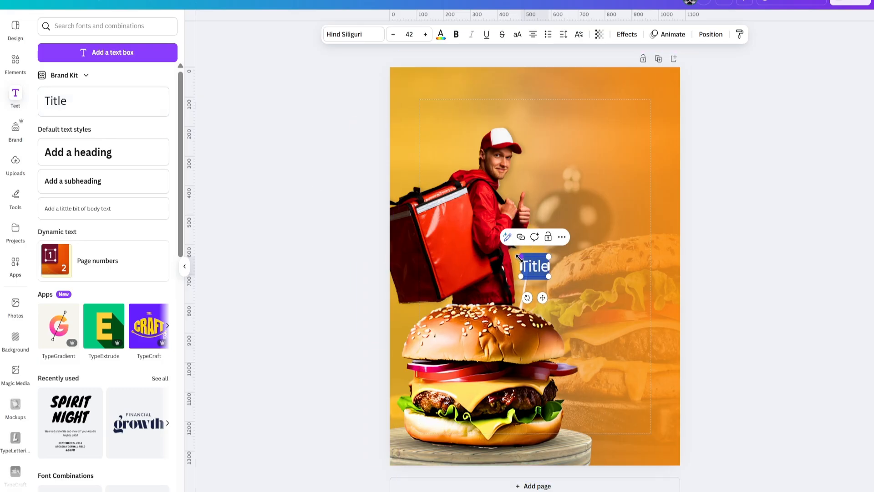
pyautogui.moveTo(519, 258); pyautogui.dragTo(407, 176)
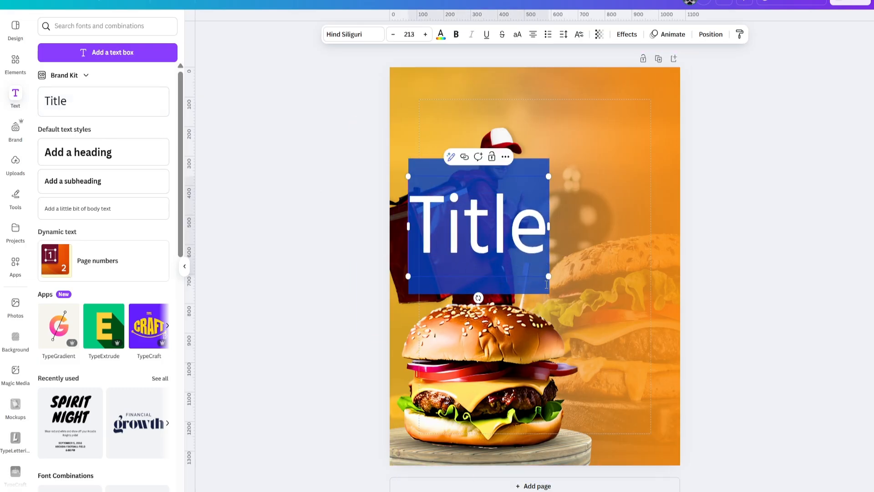
pyautogui.moveTo(548, 276); pyautogui.dragTo(591, 339)
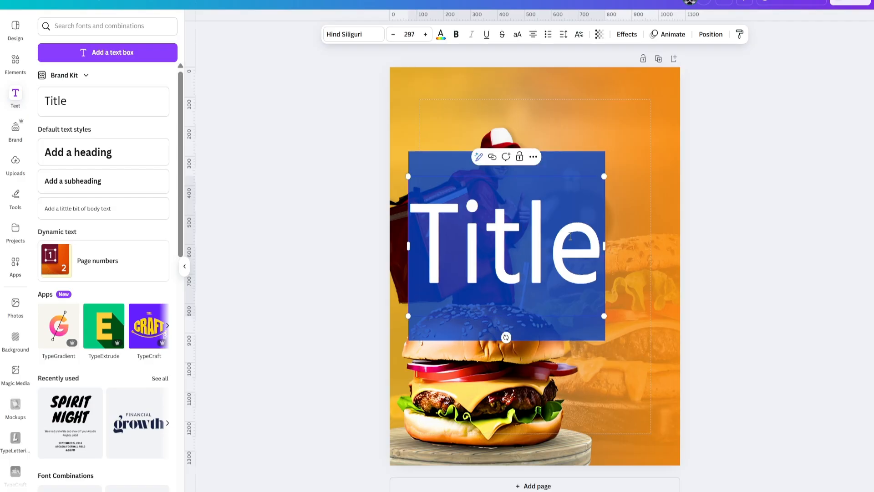
pyautogui.write('Burger')
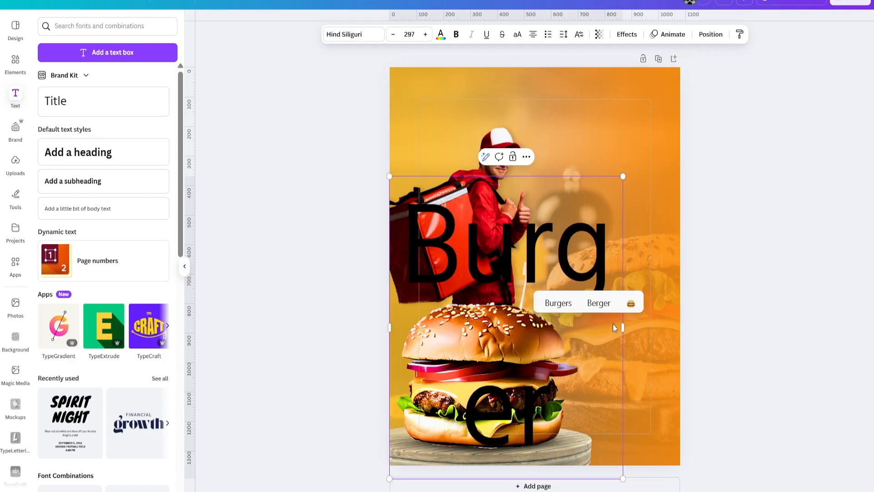
# Narrow the Burger text box to two lines, move it to the poster's upper right and tighten its line spacing
pyautogui.moveTo(622, 326); pyautogui.dragTo(572, 318)
pyautogui.moveTo(499, 266); pyautogui.dragTo(580, 196)
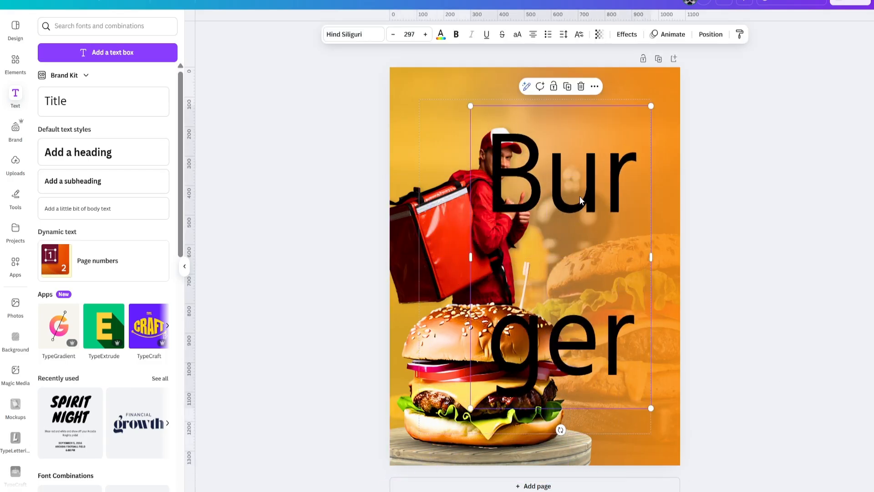
pyautogui.click(564, 35)
pyautogui.moveTo(548, 106); pyautogui.dragTo(526, 106)
# Set the Burger title in uppercase Futura Display and fit its box width so it breaks into BUR and GER
pyautogui.click(516, 41)
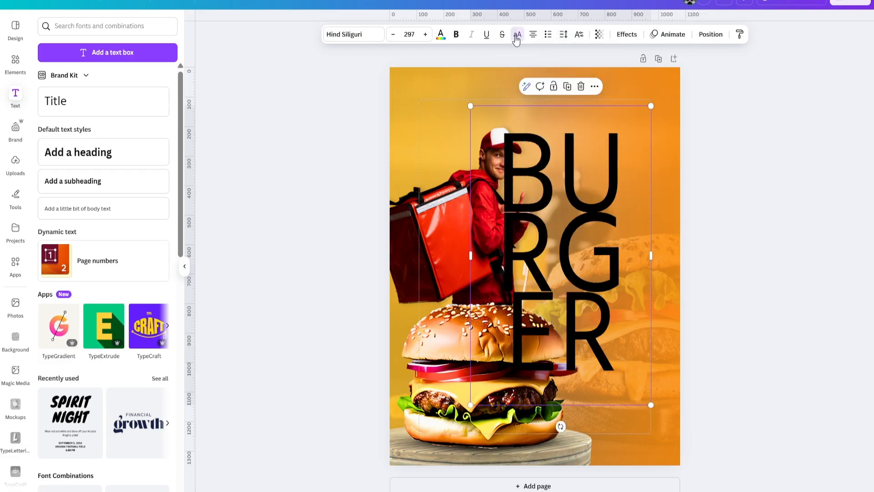
pyautogui.moveTo(652, 255); pyautogui.dragTo(666, 249)
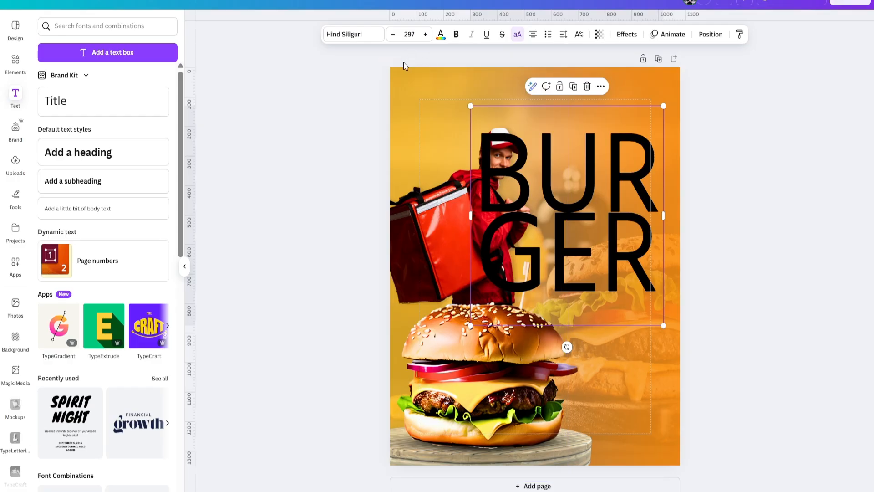
pyautogui.click(353, 40)
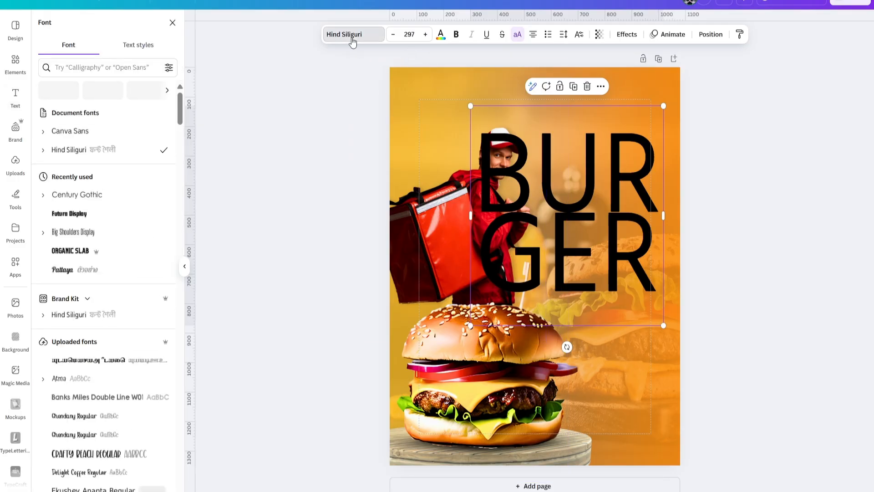
pyautogui.click(114, 219)
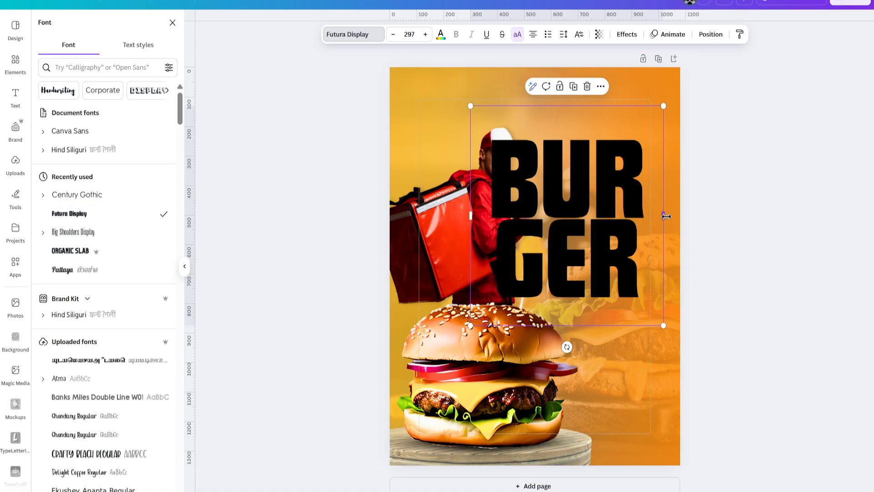
pyautogui.moveTo(663, 215); pyautogui.dragTo(636, 217)
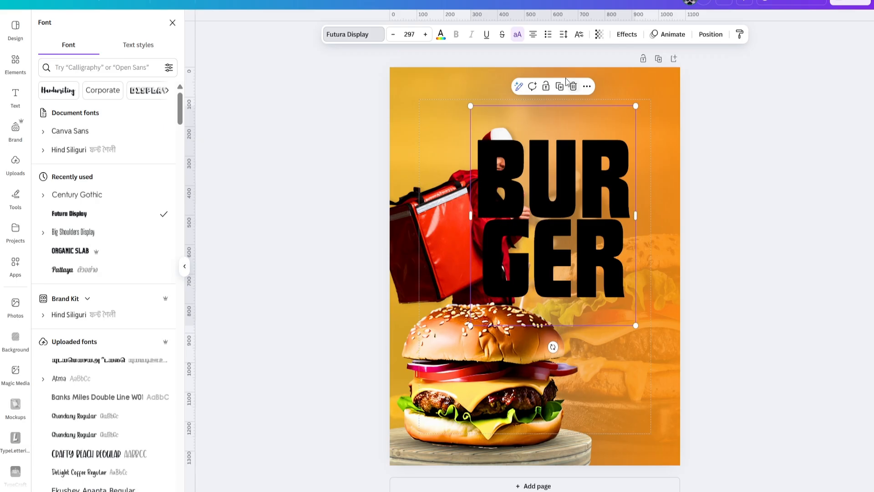
pyautogui.click(533, 35)
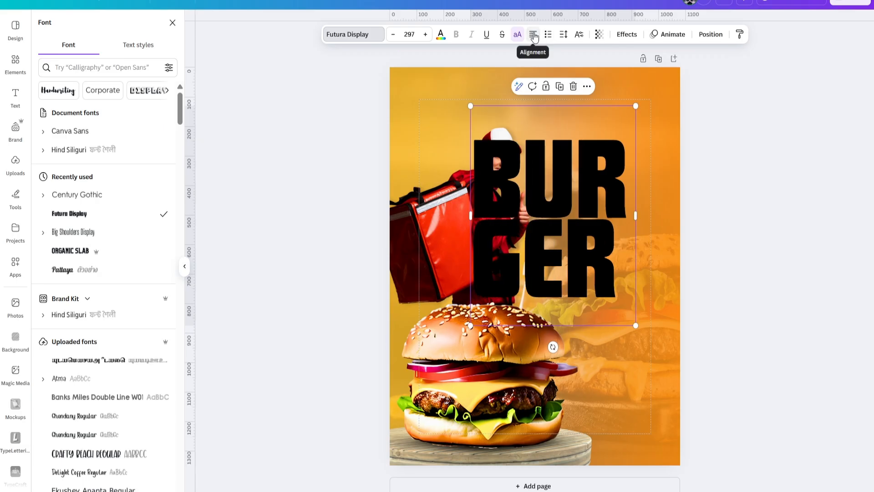
pyautogui.click(534, 36)
pyautogui.click(533, 35)
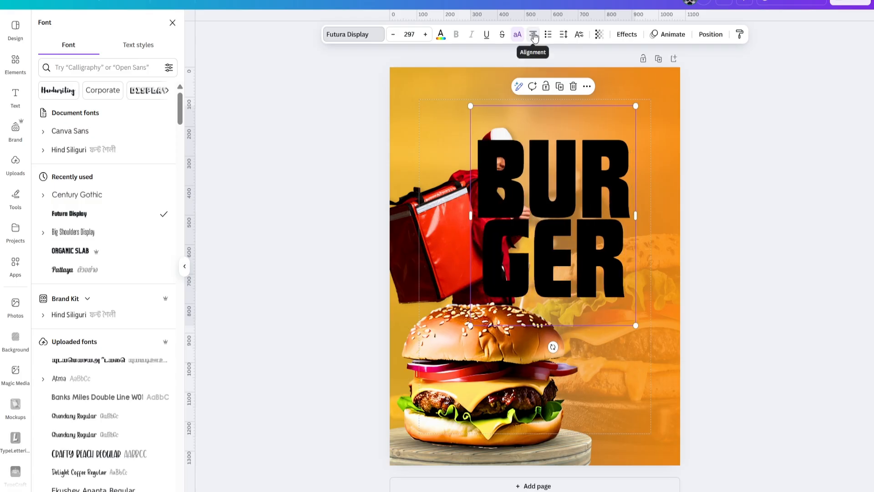
pyautogui.click(714, 274)
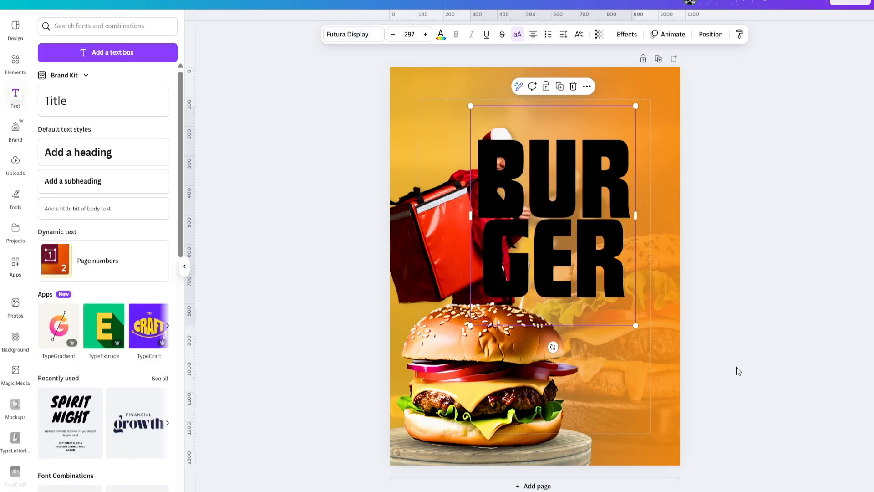
# Move the BURGER title slightly down and to the right and colour it white
pyautogui.moveTo(576, 235); pyautogui.dragTo(599, 259)
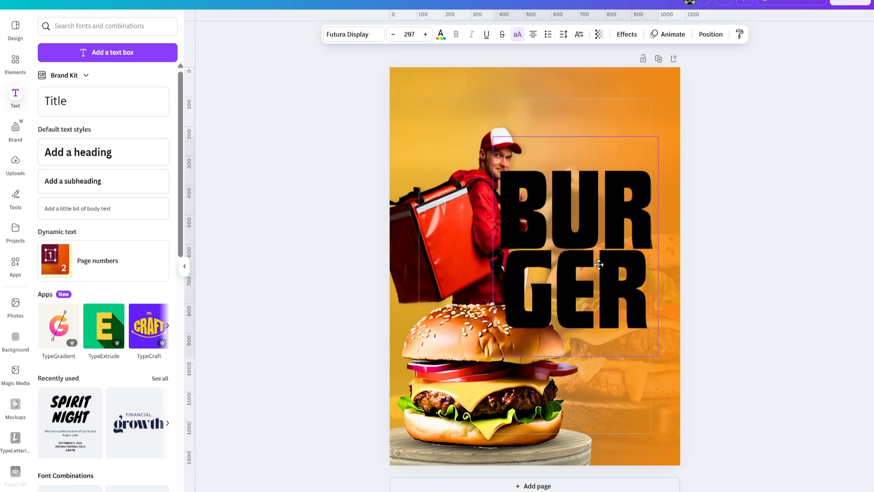
pyautogui.click(440, 35)
pyautogui.click(126, 98)
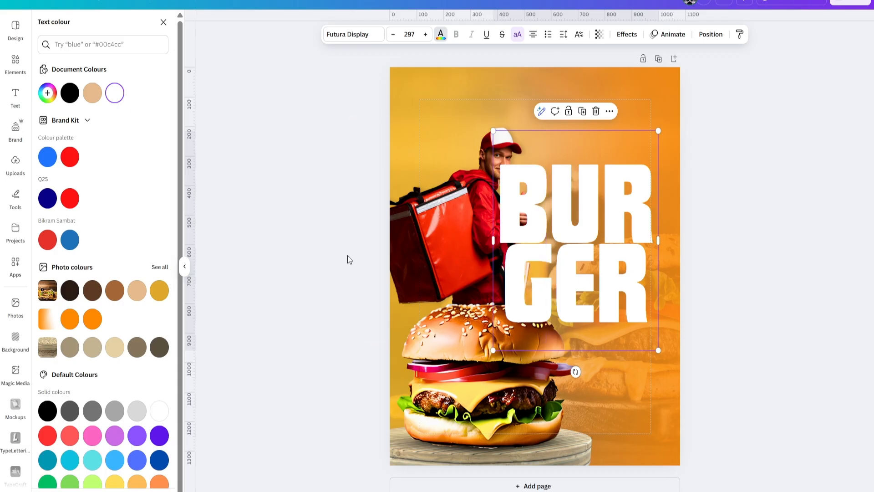
pyautogui.click(161, 292)
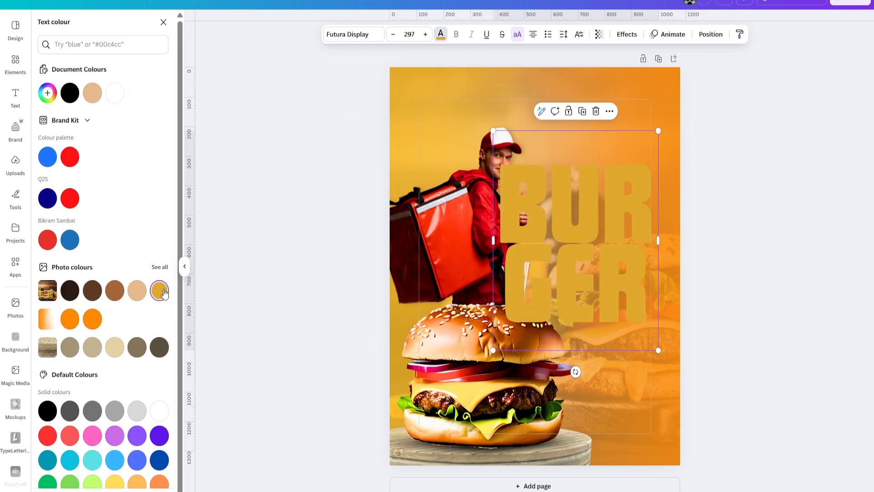
pyautogui.click(138, 294)
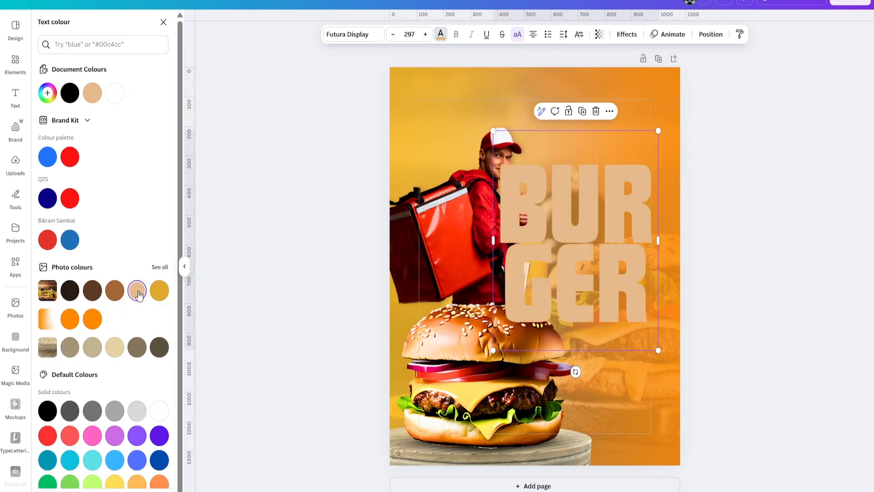
pyautogui.click(122, 91)
pyautogui.click(265, 193)
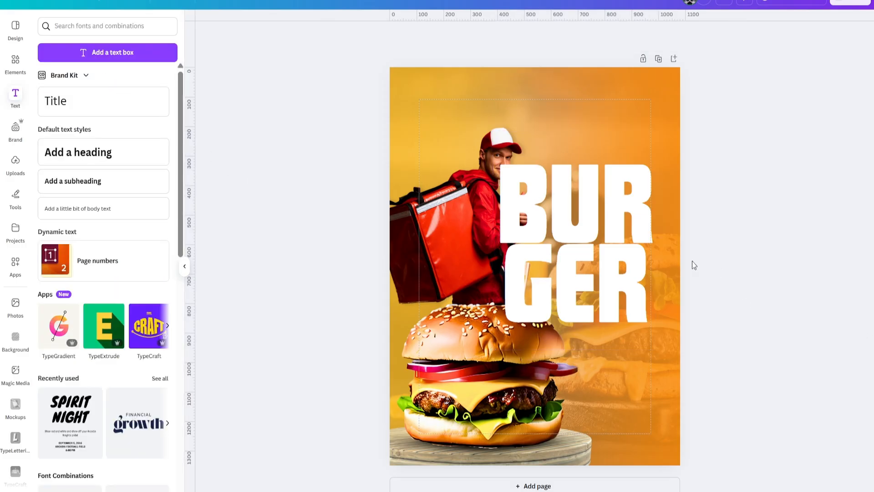
# Layer the BURGER title behind the delivery man and the burger group, and nudge it slightly up and to the right
pyautogui.moveTo(612, 245); pyautogui.dragTo(616, 247)
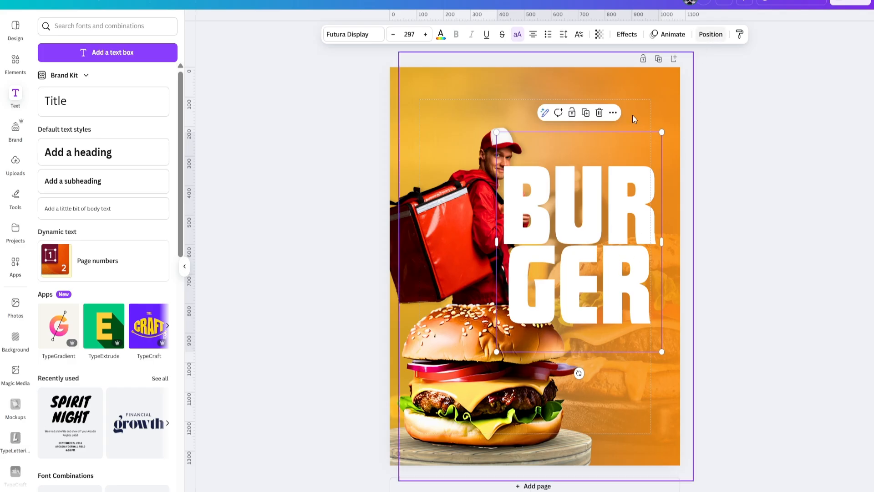
pyautogui.click(709, 36)
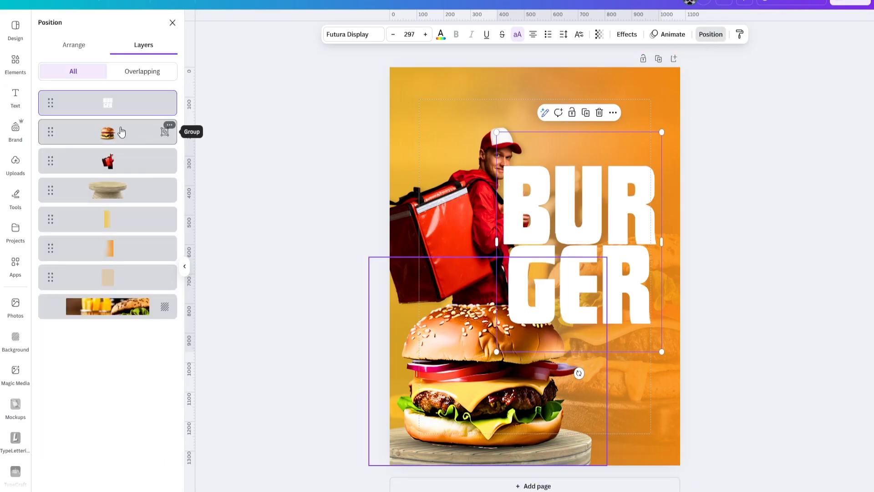
pyautogui.moveTo(121, 101); pyautogui.dragTo(120, 172)
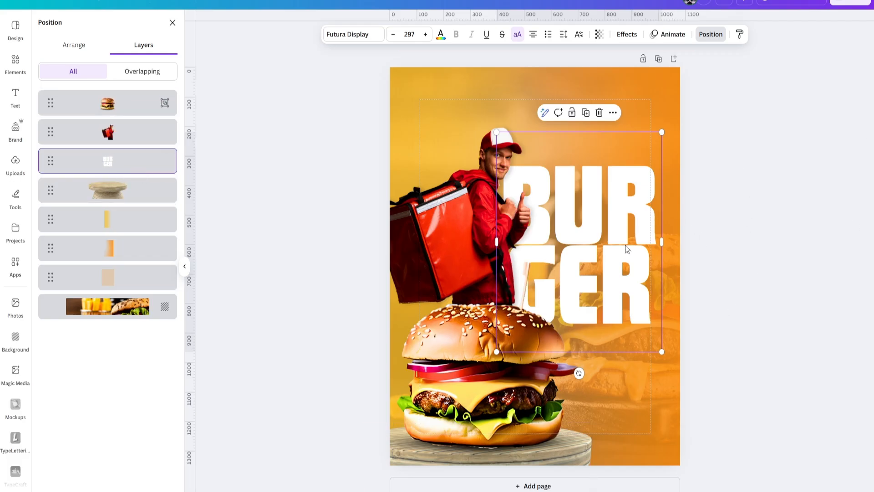
pyautogui.moveTo(626, 248); pyautogui.dragTo(625, 247)
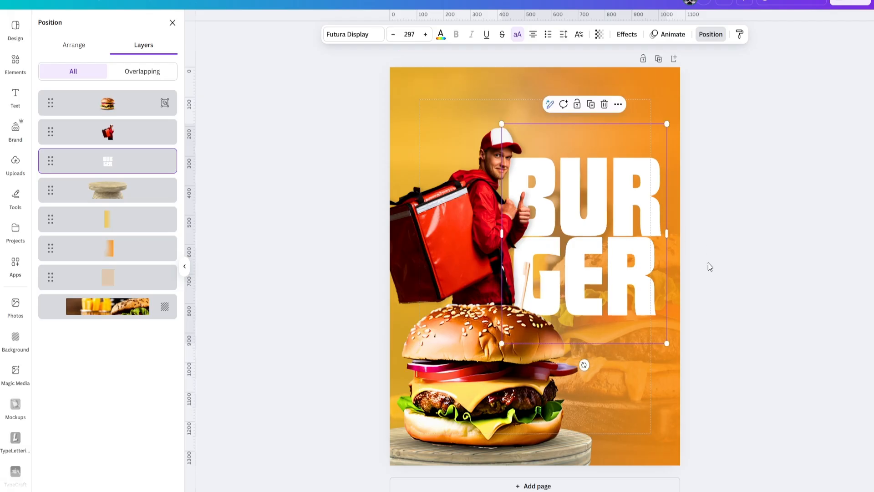
pyautogui.hotkey('alt', '1')
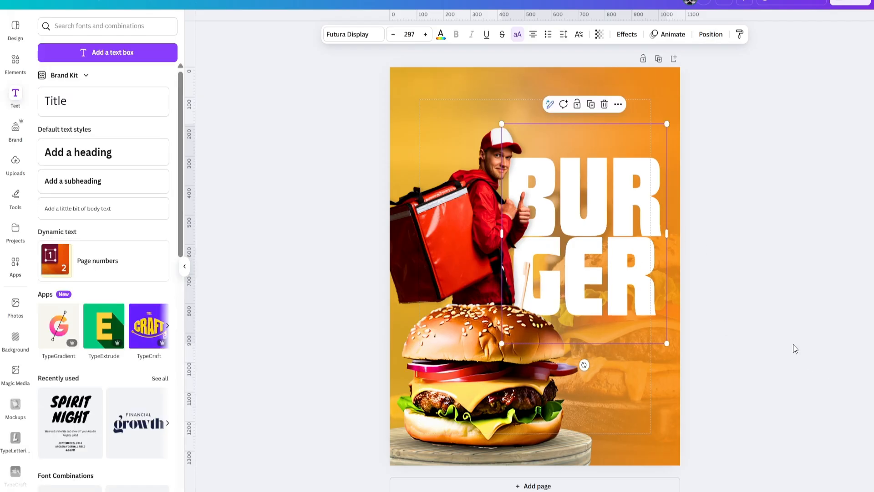
pyautogui.click(793, 344)
pyautogui.click(653, 267)
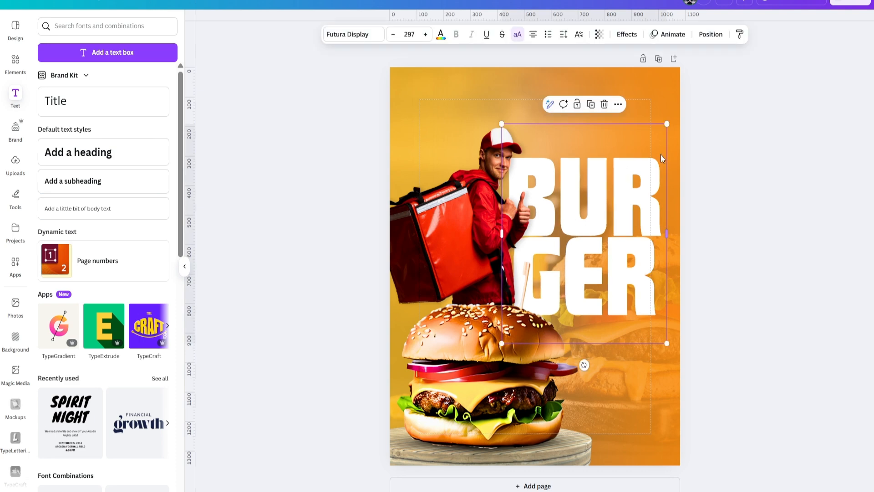
pyautogui.scroll(-1, 592, 259)
pyautogui.moveTo(619, 265); pyautogui.dragTo(621, 263)
pyautogui.click(786, 350)
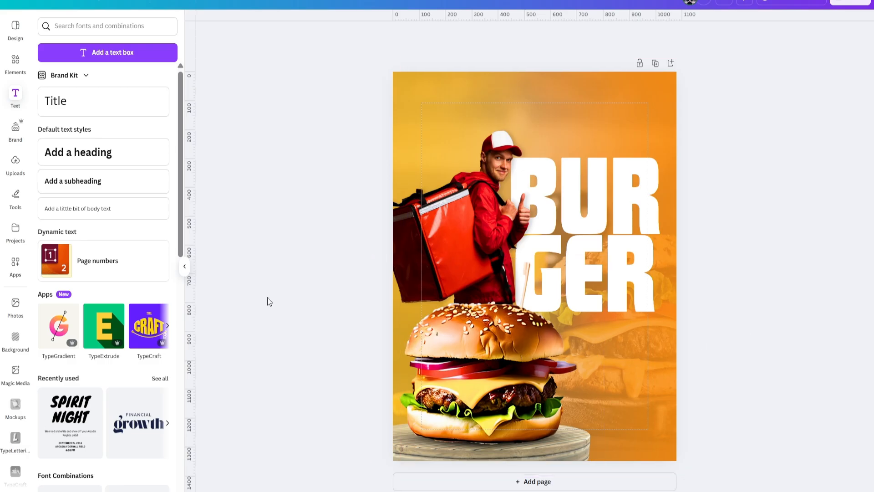
# Add a square shape and stretch it into a wide rectangle beneath the title, overlapping the burger's right side
pyautogui.click(16, 60)
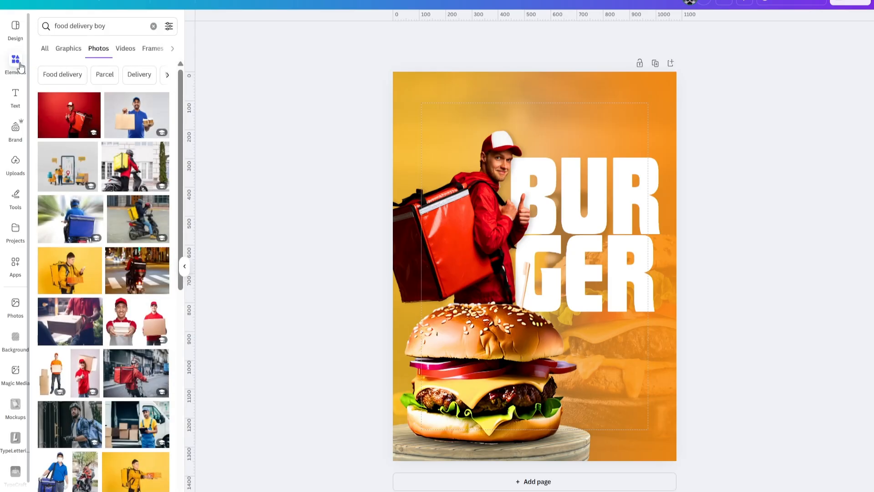
pyautogui.click(159, 26)
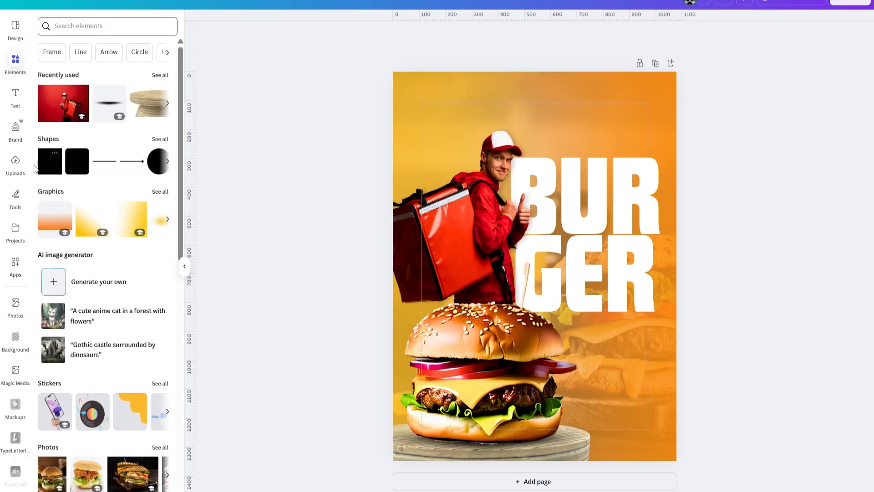
pyautogui.click(39, 173)
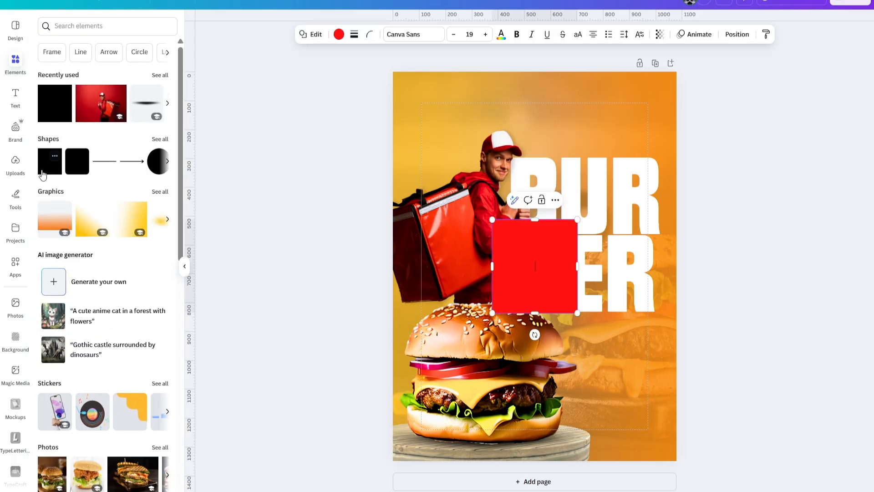
pyautogui.moveTo(535, 269); pyautogui.dragTo(510, 360)
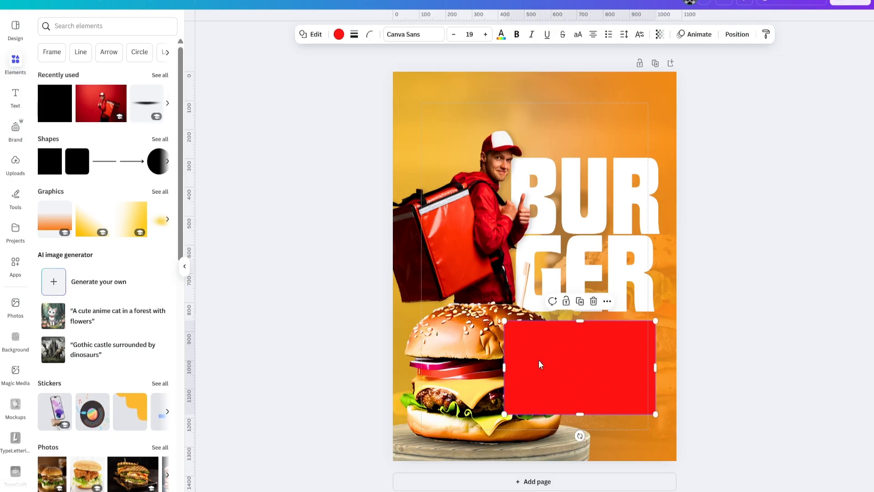
# Send the red rectangle backward one level so it sits behind the burger group
pyautogui.click(608, 302)
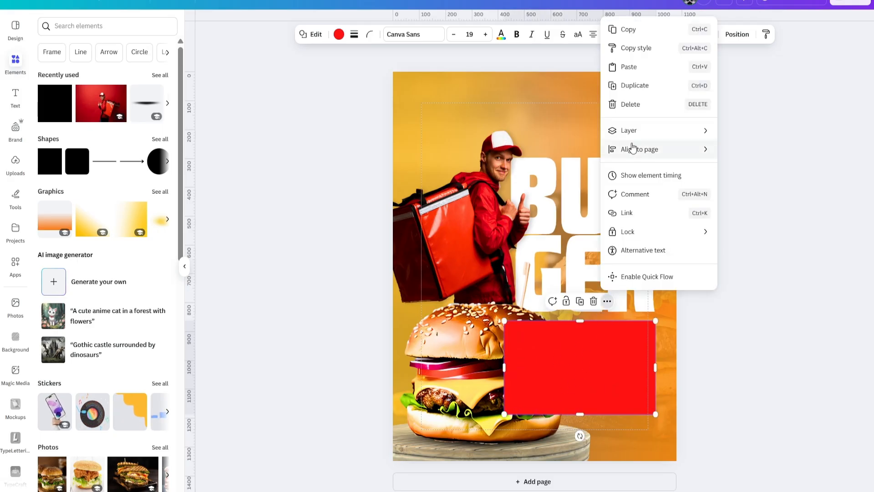
pyautogui.moveTo(633, 136)
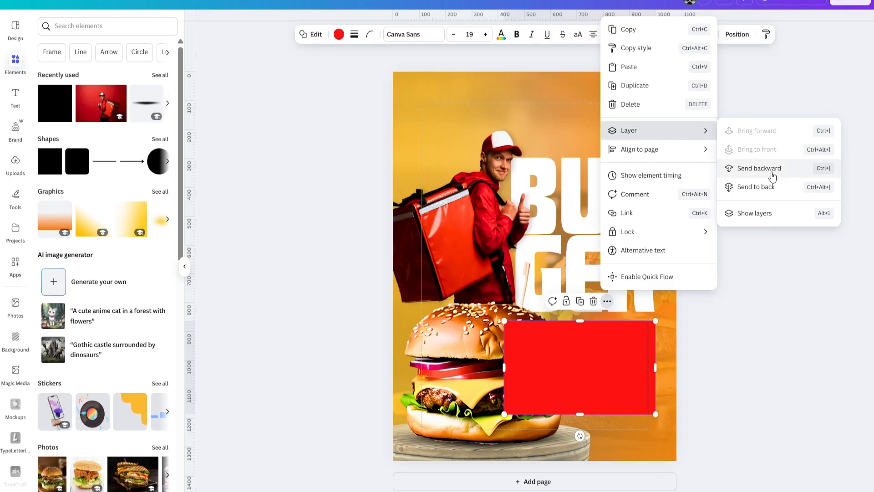
pyautogui.click(751, 169)
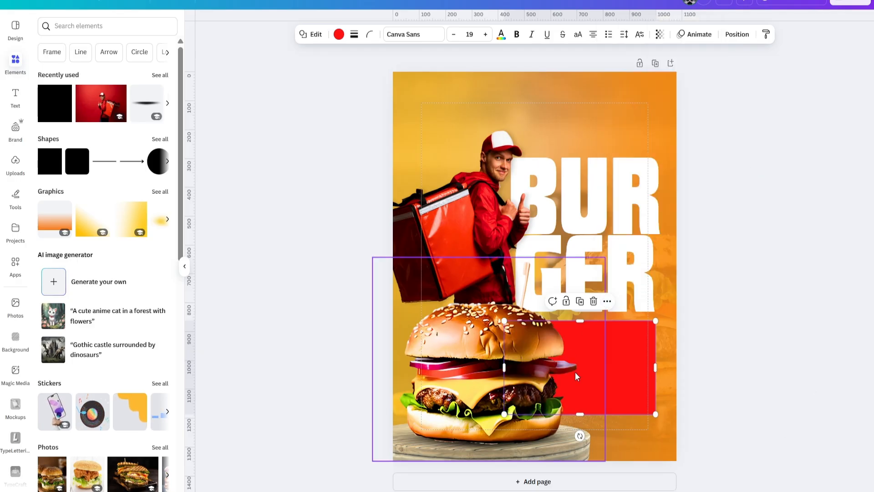
pyautogui.click(727, 356)
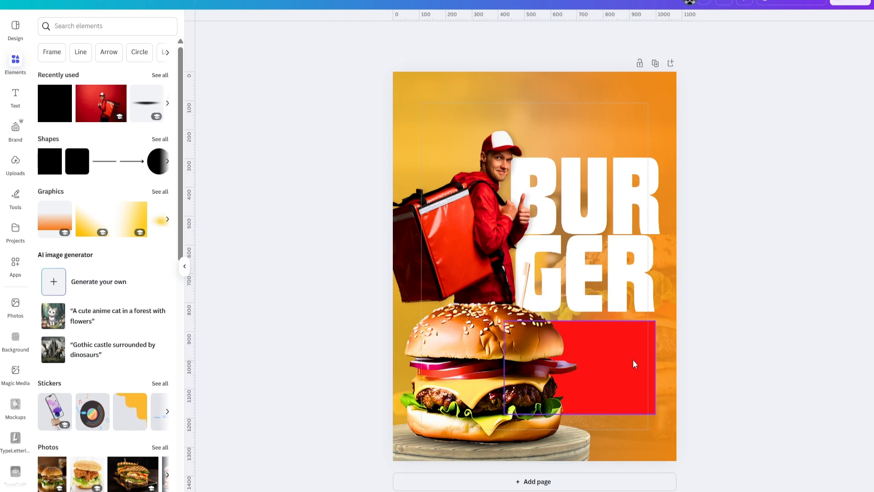
# Set the red rectangle's corner rounding to 35
pyautogui.click(635, 362)
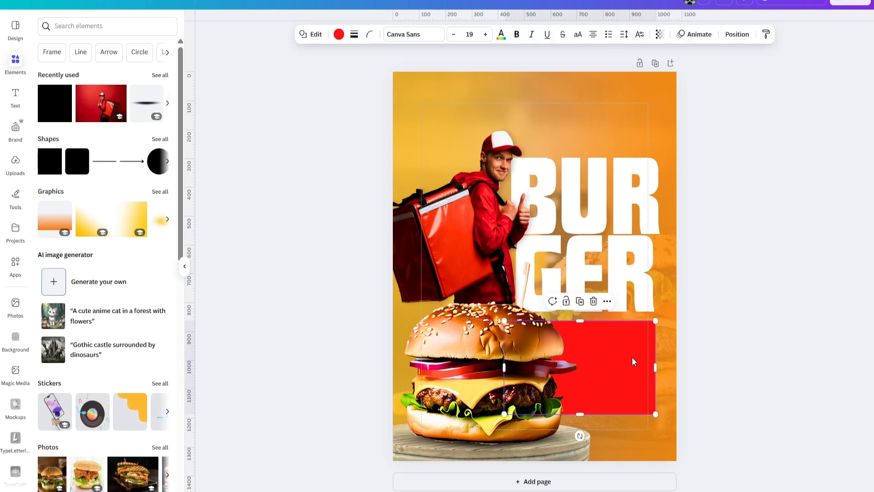
pyautogui.click(370, 36)
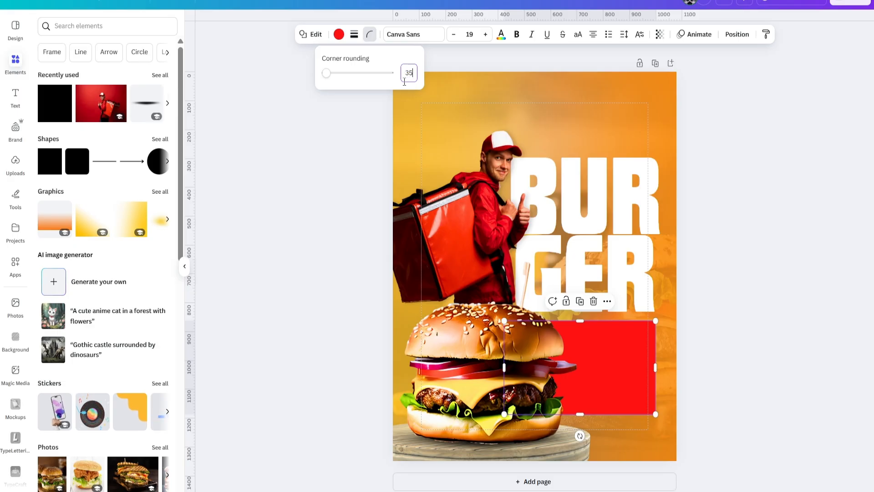
pyautogui.press('Return')
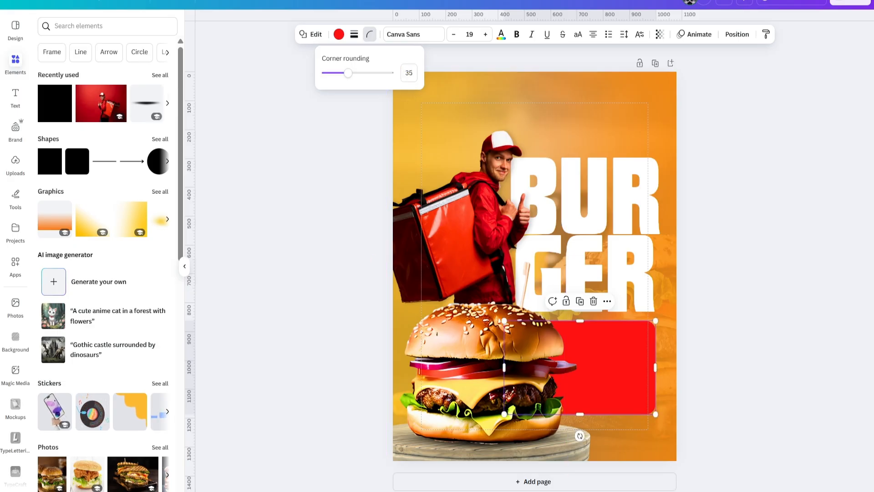
pyautogui.click(761, 435)
# Nudge the rounded rectangle slightly up and fill it with the medium brown from the burger photo's colours
pyautogui.moveTo(632, 361); pyautogui.dragTo(632, 358)
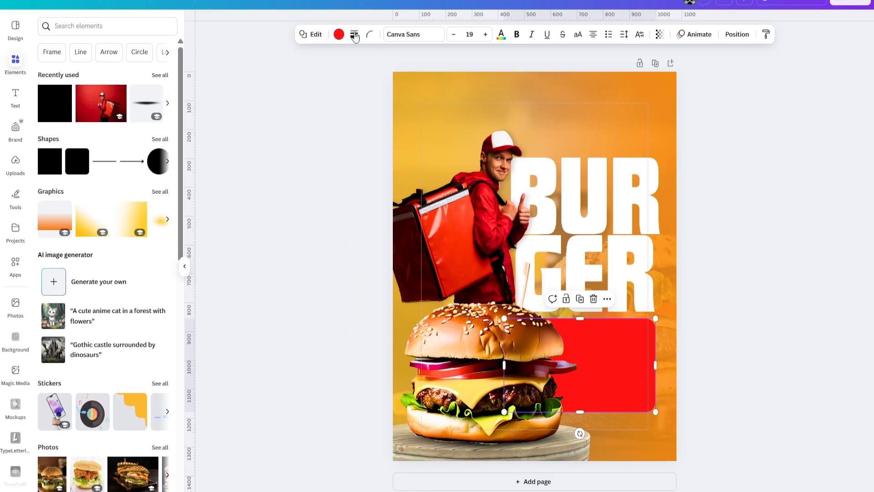
pyautogui.click(338, 34)
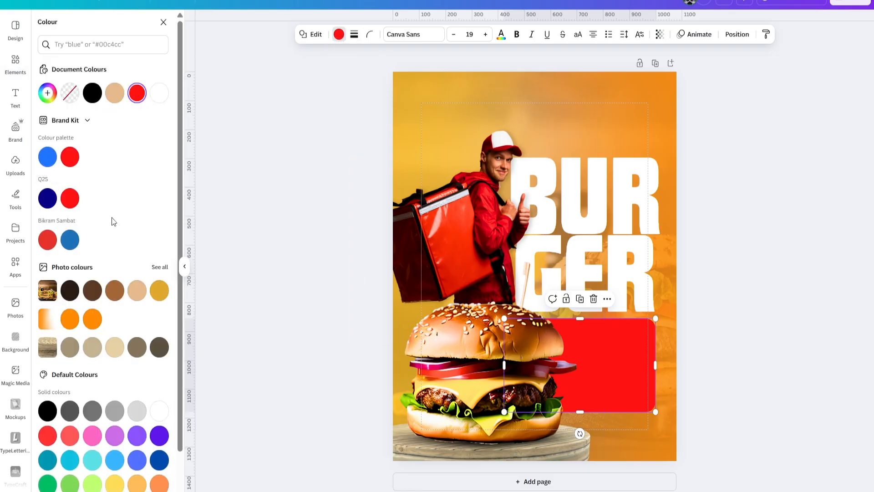
pyautogui.click(115, 290)
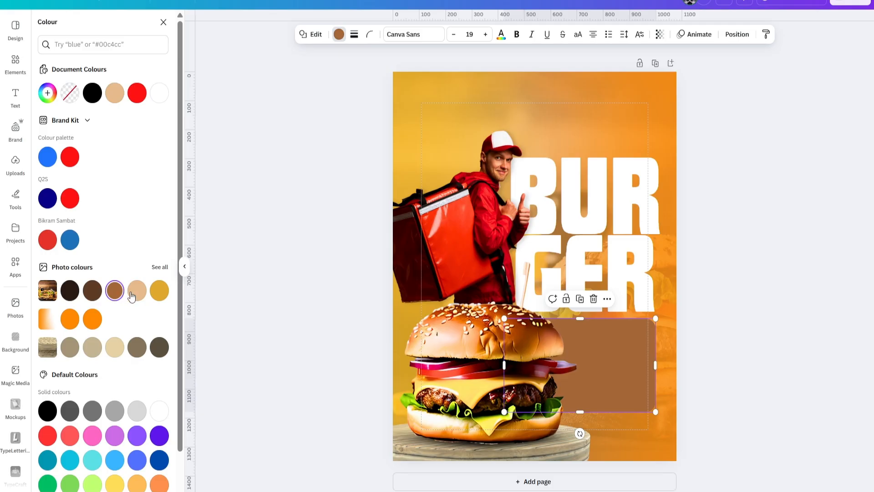
# Try golden yellow and medium brown on the rounded rectangle, and settle on the dark brown from the burger photo's colours
pyautogui.click(159, 290)
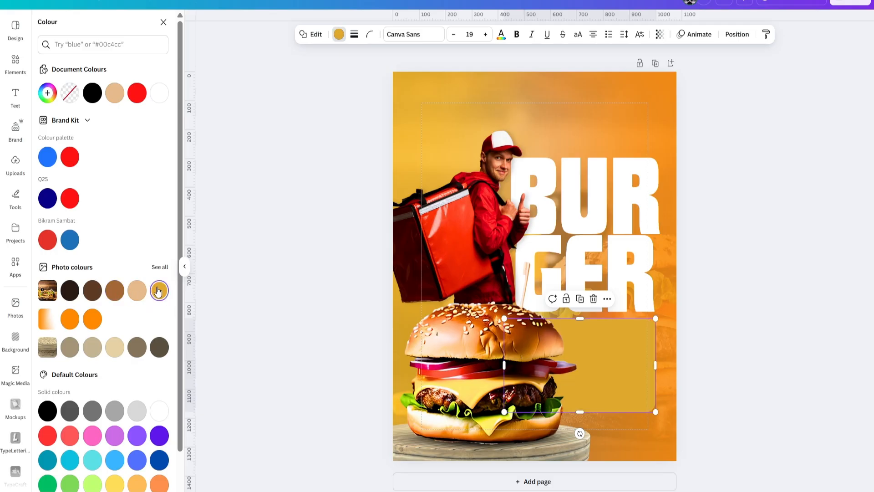
pyautogui.click(92, 290)
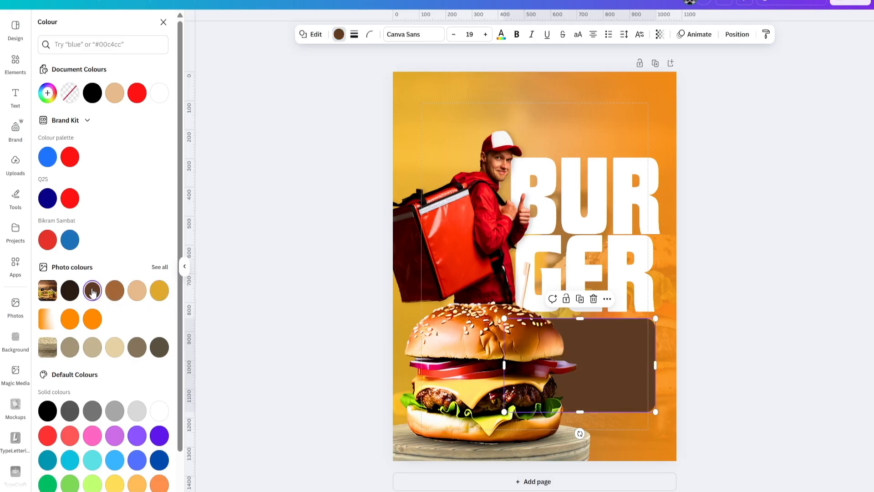
pyautogui.click(117, 294)
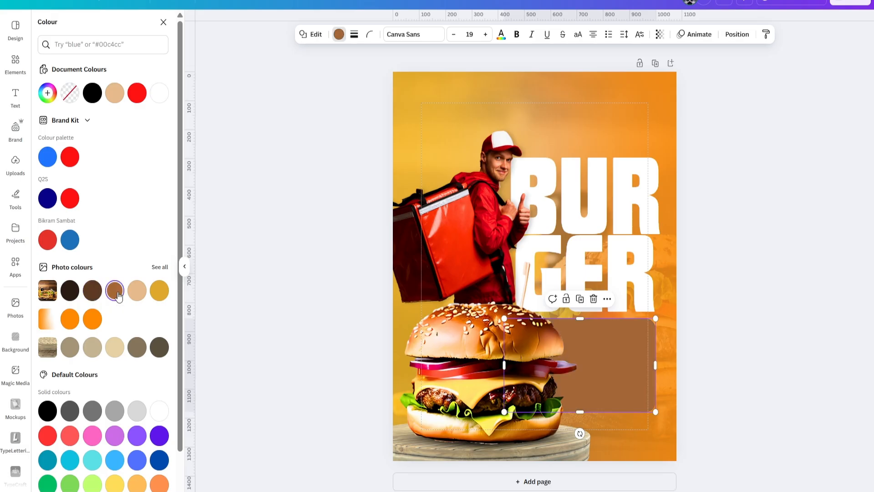
pyautogui.click(91, 296)
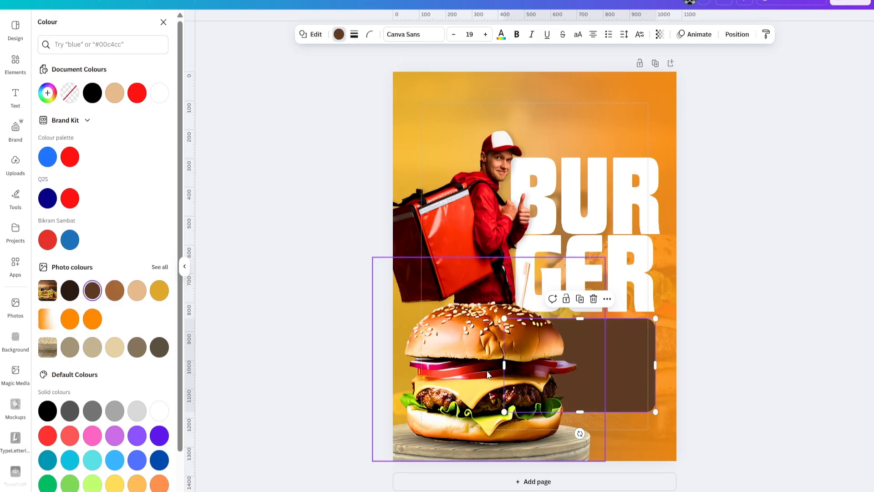
pyautogui.click(747, 371)
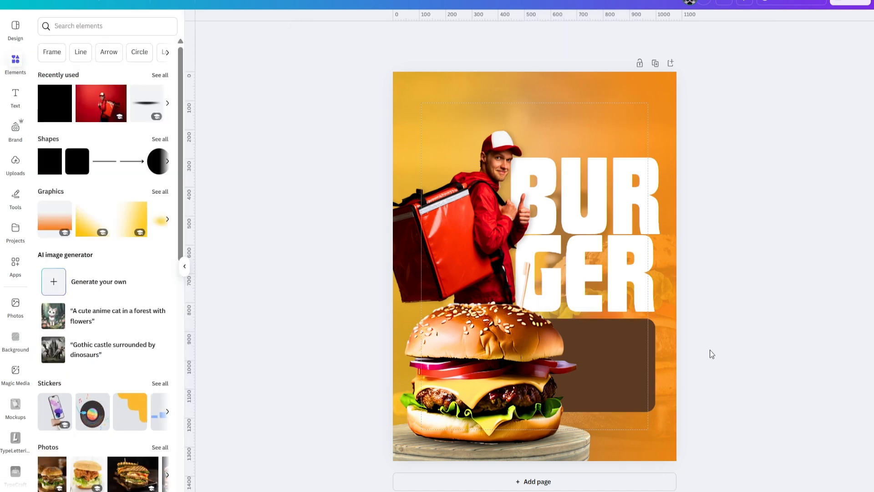
# Stretch the dark brown rounded rectangle's right edge very slightly outward to a width of about 577 px
pyautogui.click(632, 355)
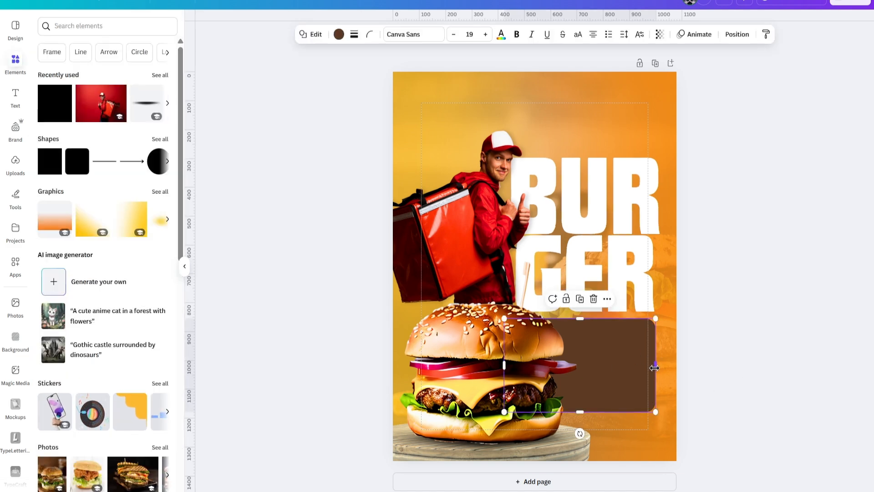
pyautogui.moveTo(655, 366); pyautogui.dragTo(655, 365)
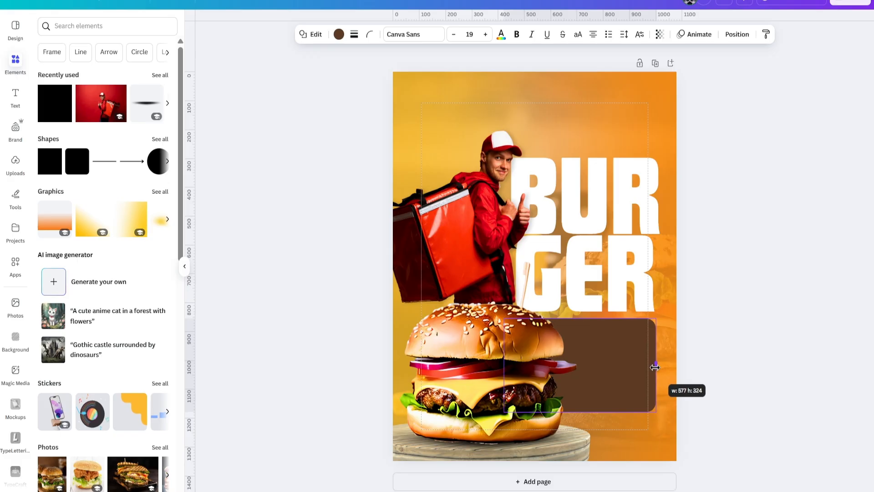
pyautogui.click(701, 368)
# Open the fill colour options for the dark brown rounded rectangle
pyautogui.click(625, 353)
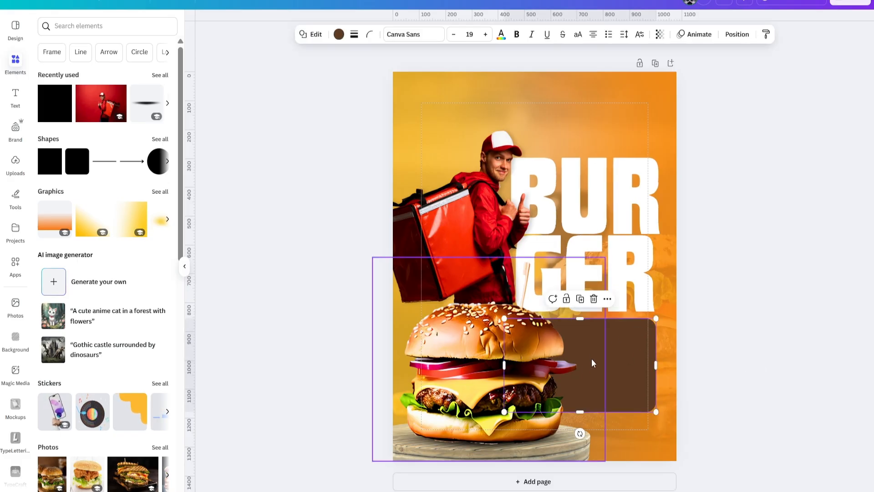
pyautogui.click(338, 34)
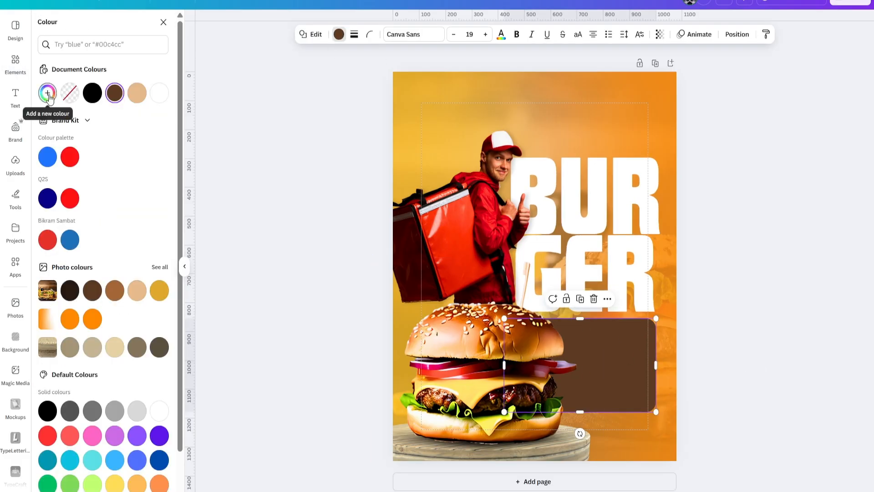
# Recolour the rounded rectangle dark red (#731900) by sampling the colour from the burger image
pyautogui.click(47, 93)
pyautogui.click(157, 214)
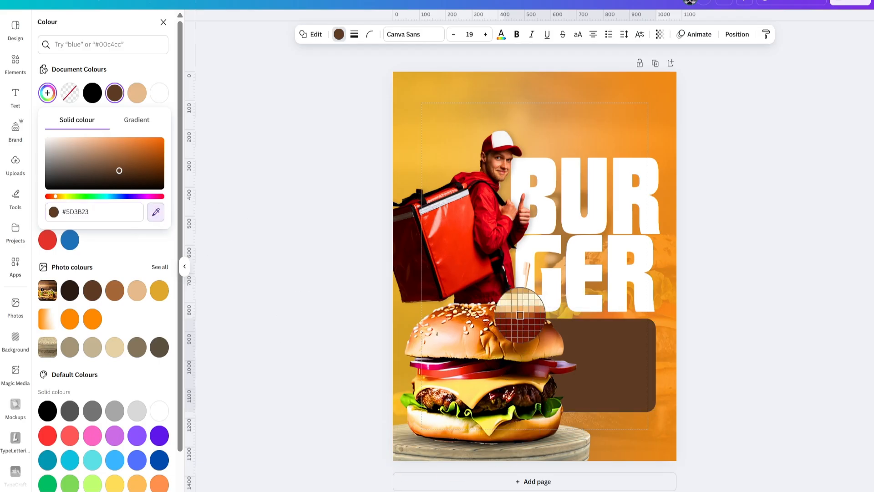
pyautogui.click(537, 383)
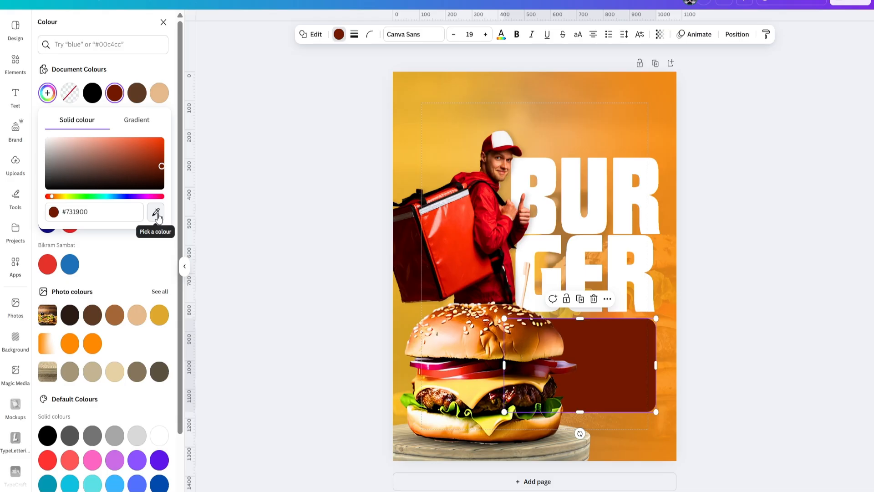
pyautogui.click(770, 370)
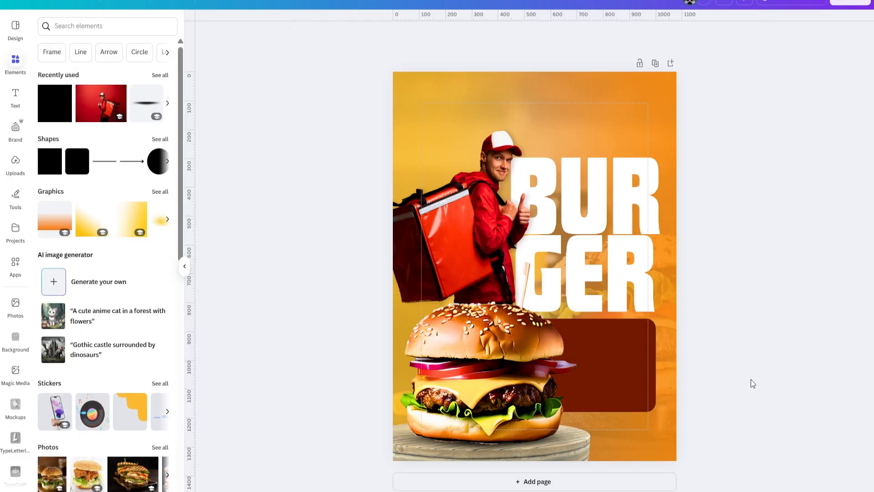
# Add a subheading text box and place it in the upper part of the dark red rounded rectangle
pyautogui.click(648, 365)
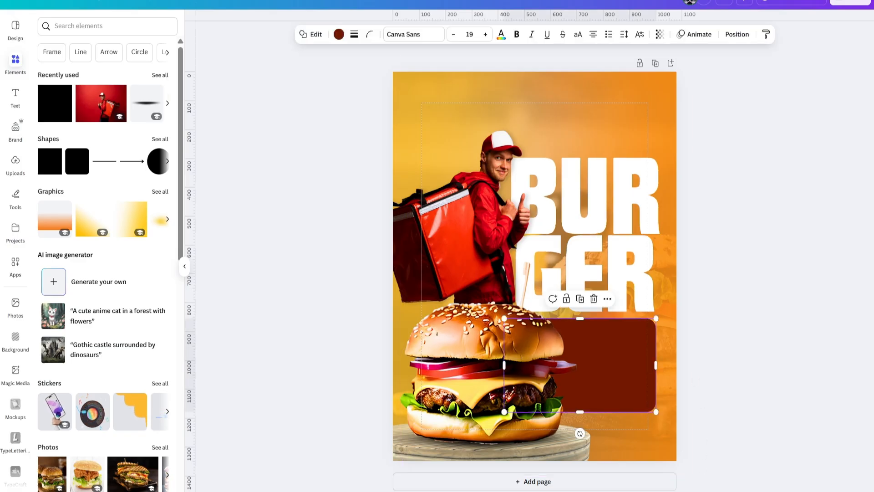
pyautogui.scroll(3, 696, 418)
pyautogui.scroll(-1, 696, 423)
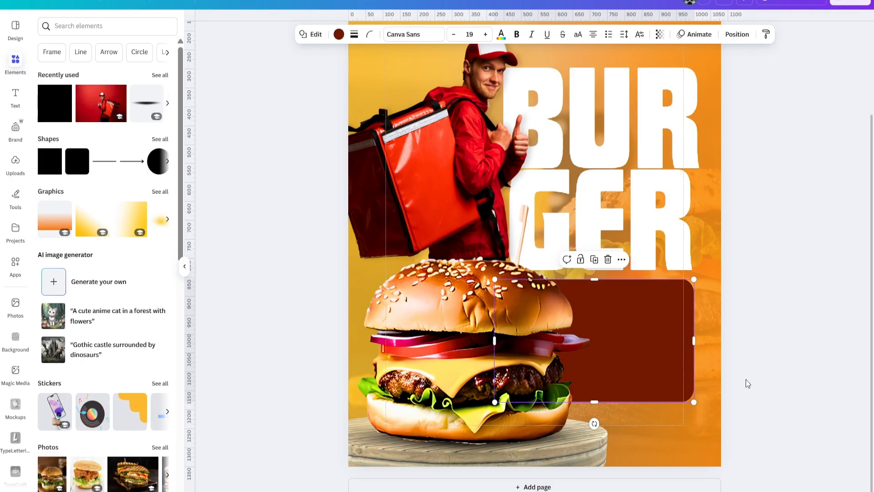
pyautogui.click(747, 359)
pyautogui.click(15, 96)
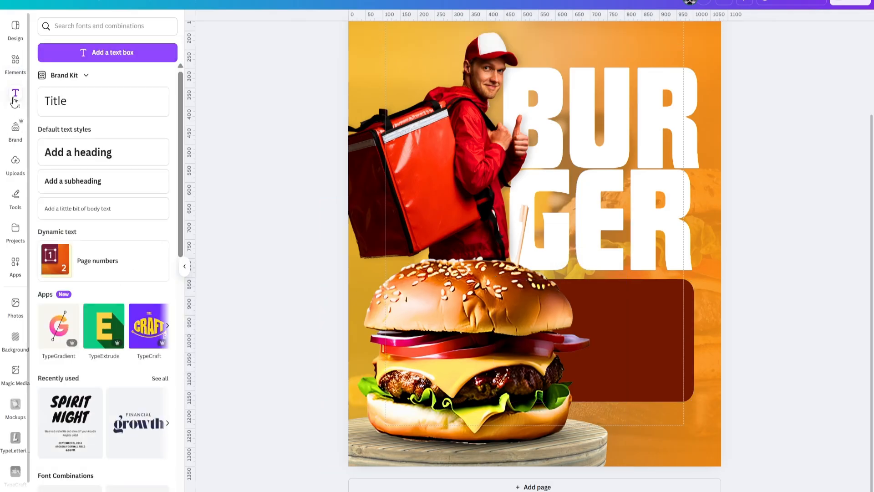
pyautogui.click(91, 183)
pyautogui.moveTo(543, 273); pyautogui.dragTo(612, 345)
# Replace the placeholder subheading text with "one time limited"
pyautogui.doubleClick(621, 311)
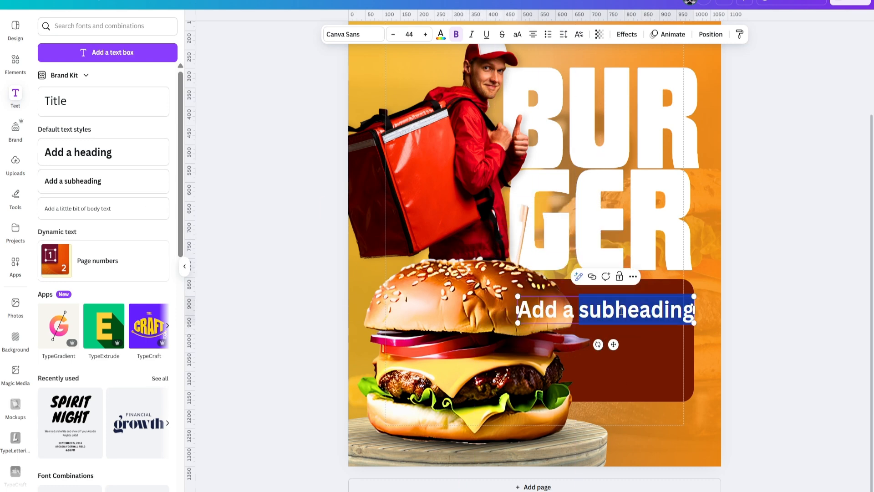
pyautogui.write('one ti')
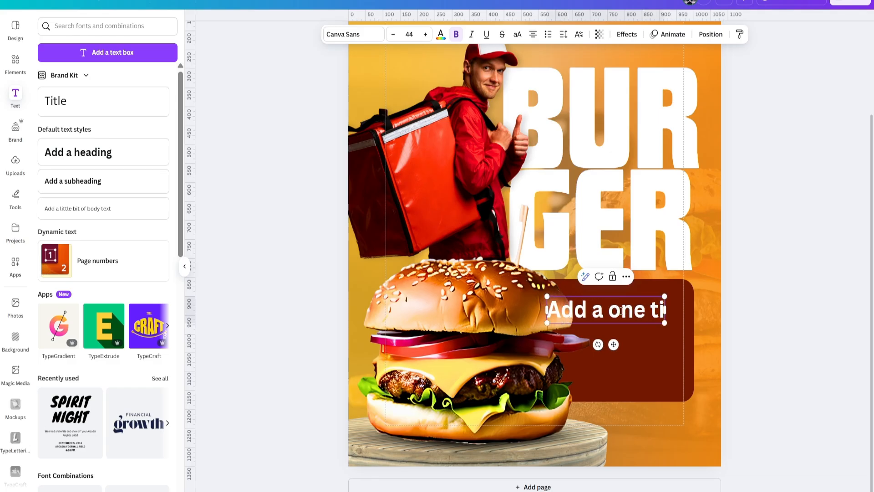
pyautogui.write('me')
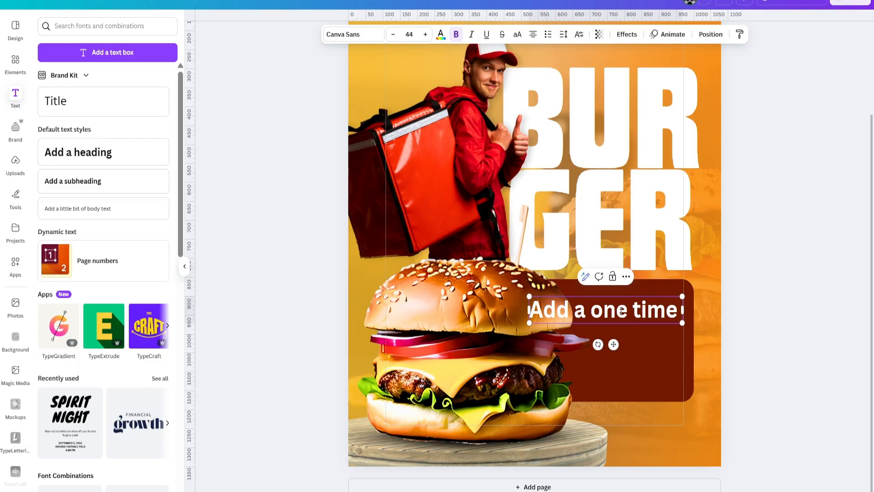
pyautogui.press('BackSpace')
pyautogui.press('BackSpace')
pyautogui.press('BackSpace')
pyautogui.press('BackSpace')
pyautogui.press('BackSpace')
pyautogui.press('BackSpace')
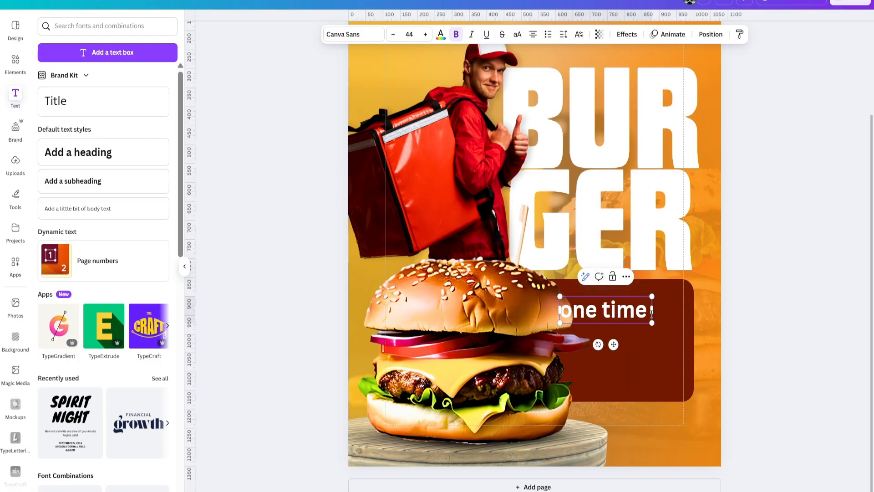
pyautogui.write('limite')
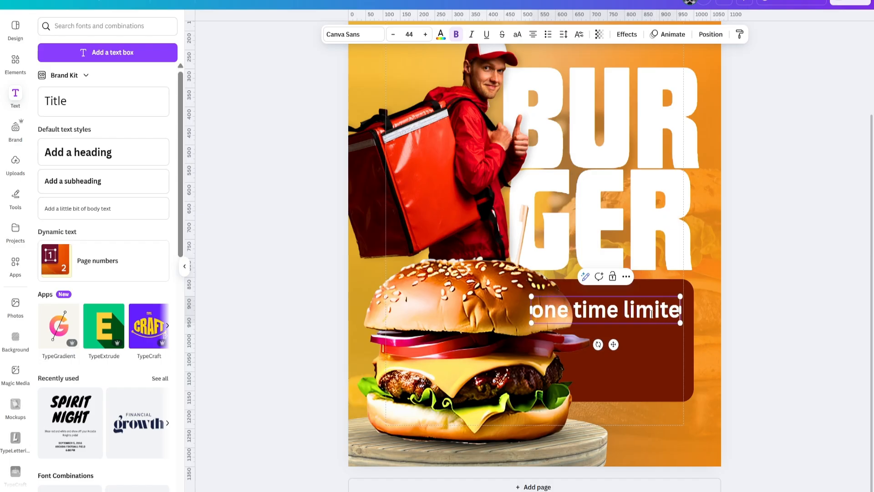
pyautogui.write('d')
pyautogui.click(774, 331)
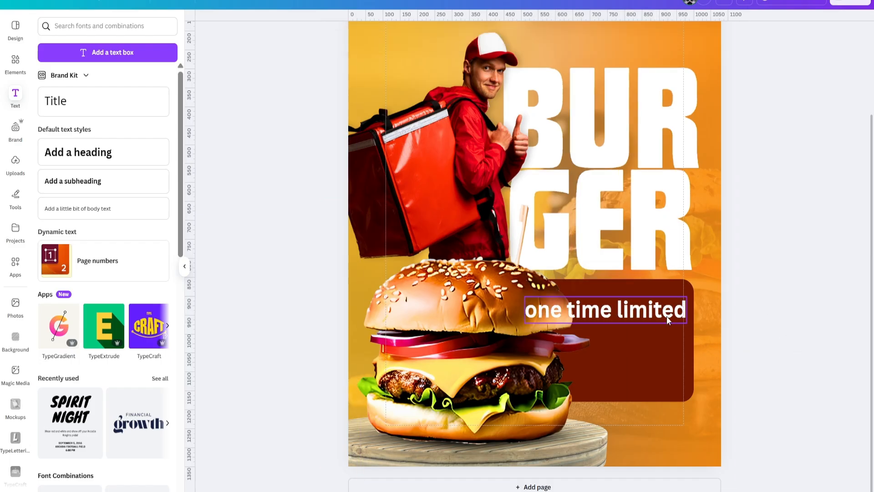
# Set the "one time limited" text to size 24 and move it slightly up and right inside the dark red box
pyautogui.click(665, 316)
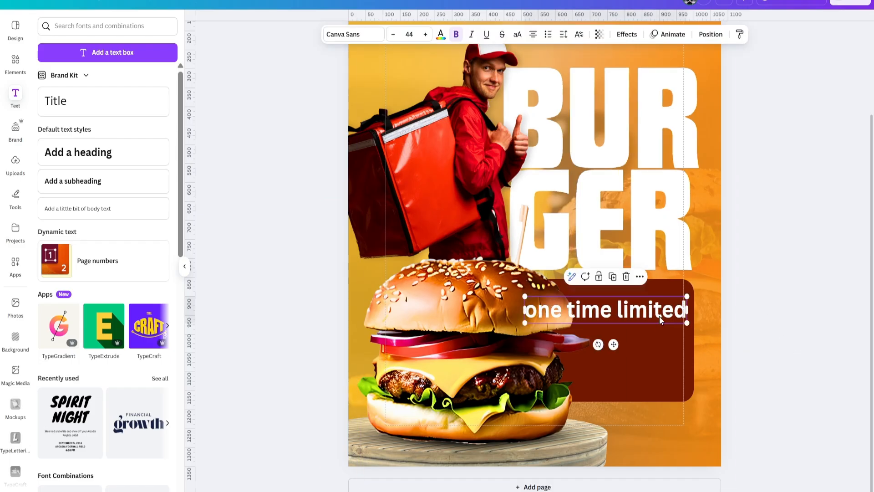
pyautogui.click(409, 35)
pyautogui.press('Return')
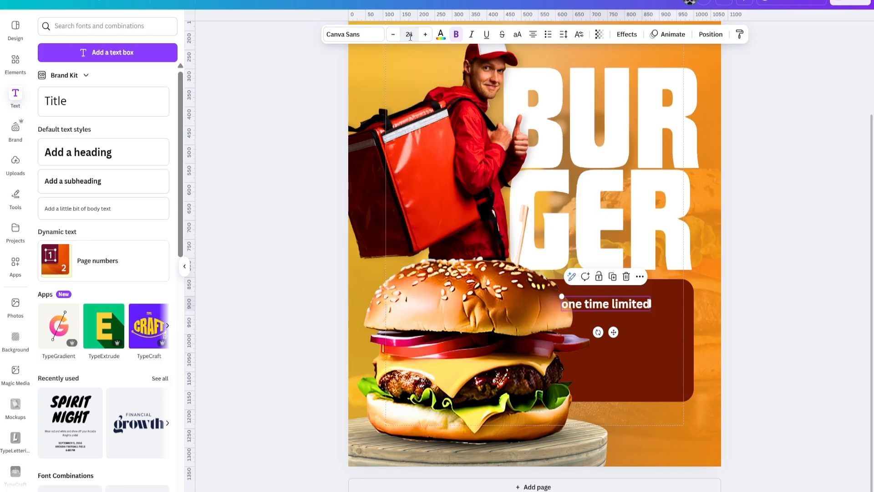
pyautogui.moveTo(613, 332); pyautogui.dragTo(627, 327)
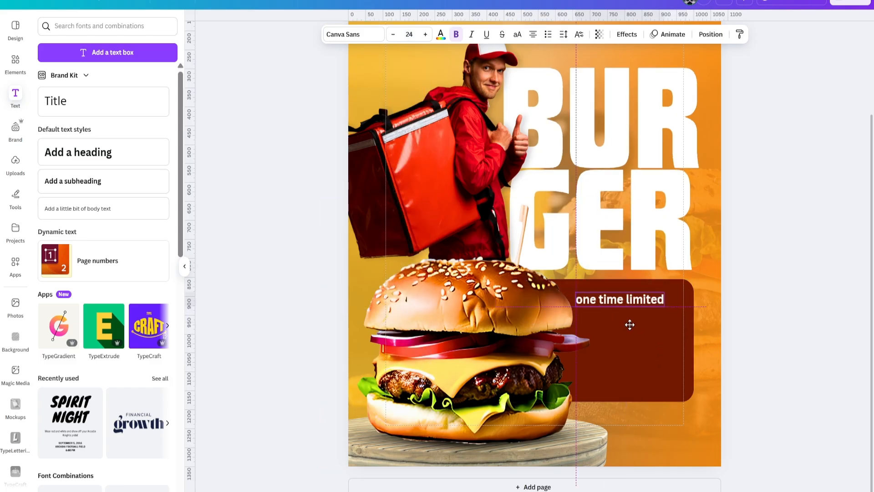
# Make the "one time limited" text uppercase, enlarge it to size 25 and nudge it right
pyautogui.click(518, 38)
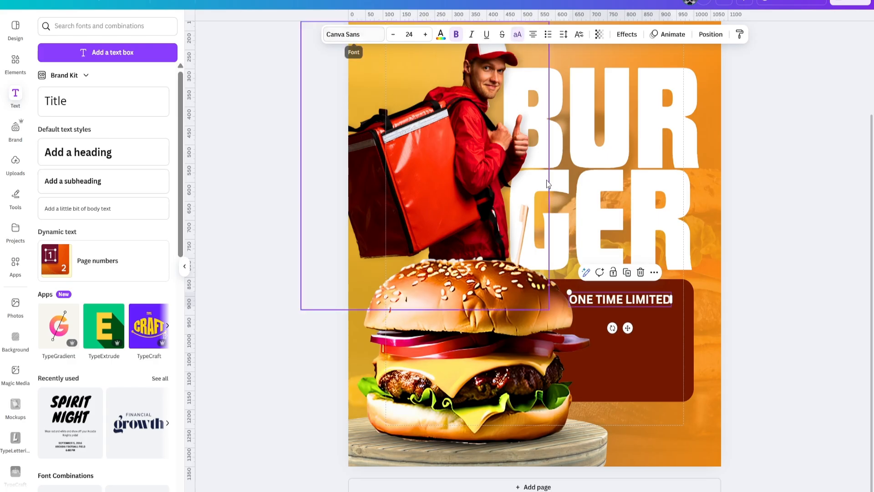
pyautogui.click(425, 34)
pyautogui.click(849, 246)
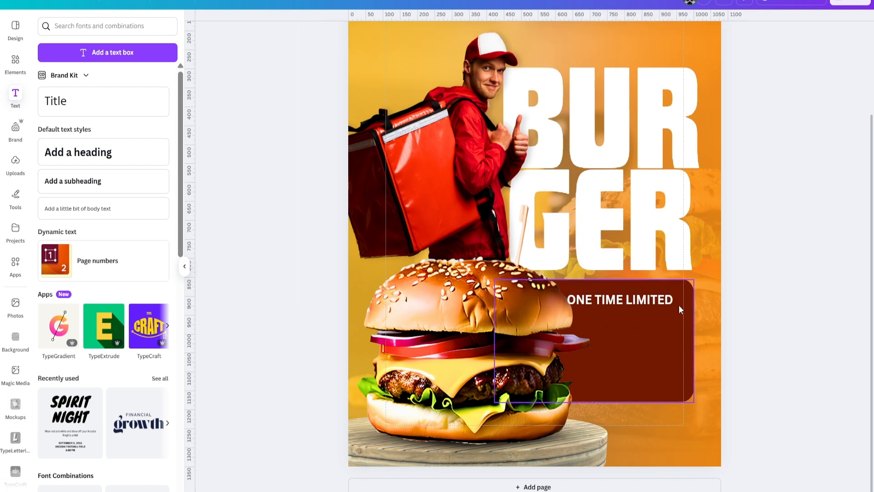
pyautogui.click(659, 303)
pyautogui.moveTo(659, 303); pyautogui.dragTo(666, 303)
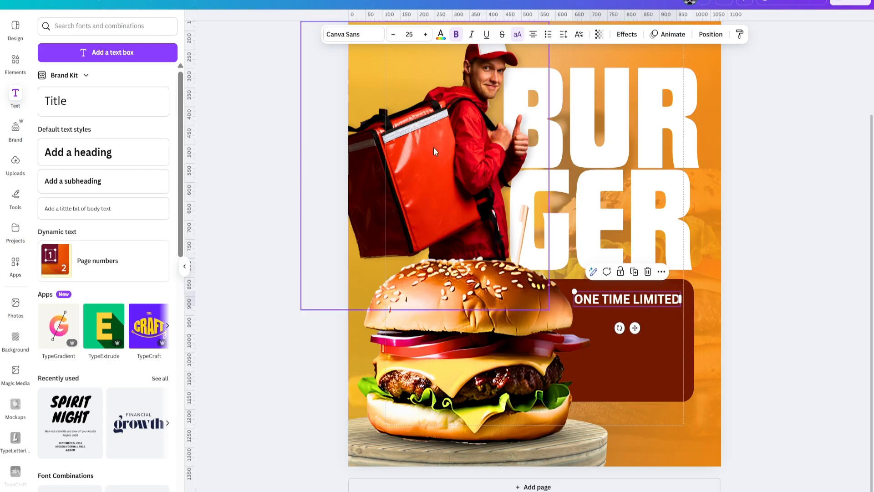
# Change the "ONE TIME LIMITED" text's font to Century Gothic Bold
pyautogui.click(355, 35)
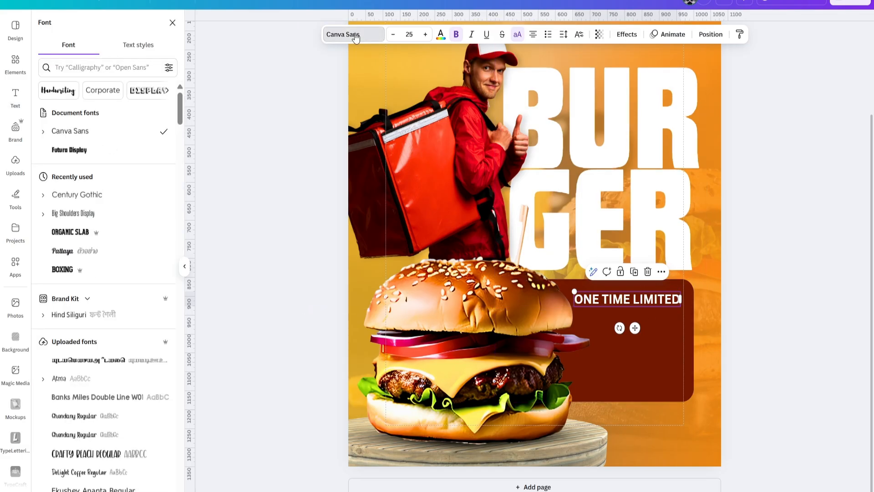
pyautogui.click(116, 200)
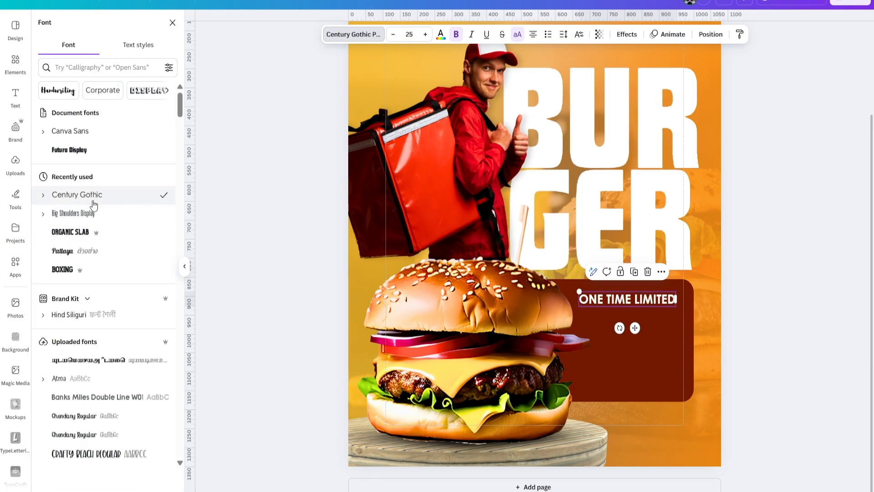
pyautogui.click(43, 199)
pyautogui.click(107, 237)
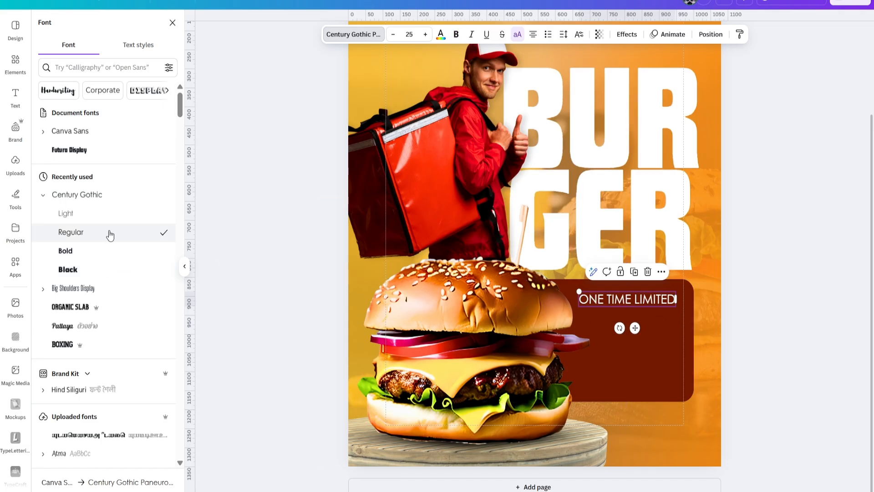
pyautogui.click(89, 254)
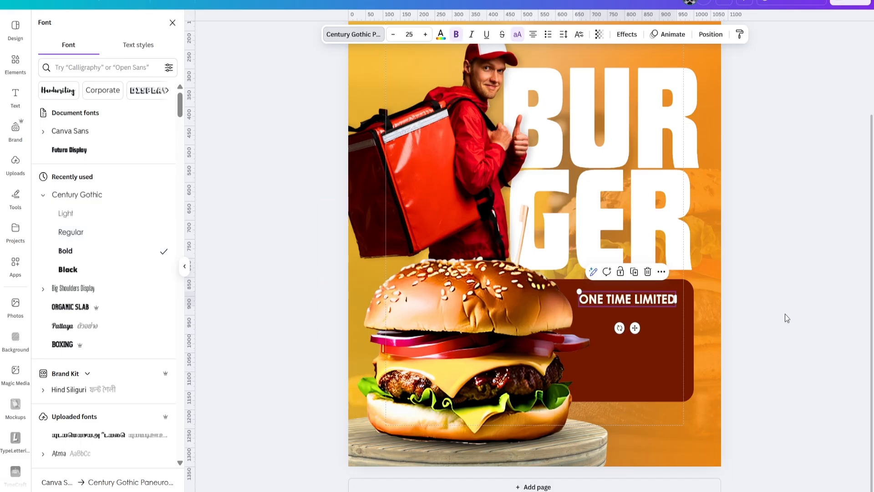
# Duplicate the "ONE TIME LIMITED" text directly below itself and change the copy's wording to "OFFER"
pyautogui.moveTo(626, 312); pyautogui.dragTo(622, 332)
pyautogui.doubleClick(623, 327)
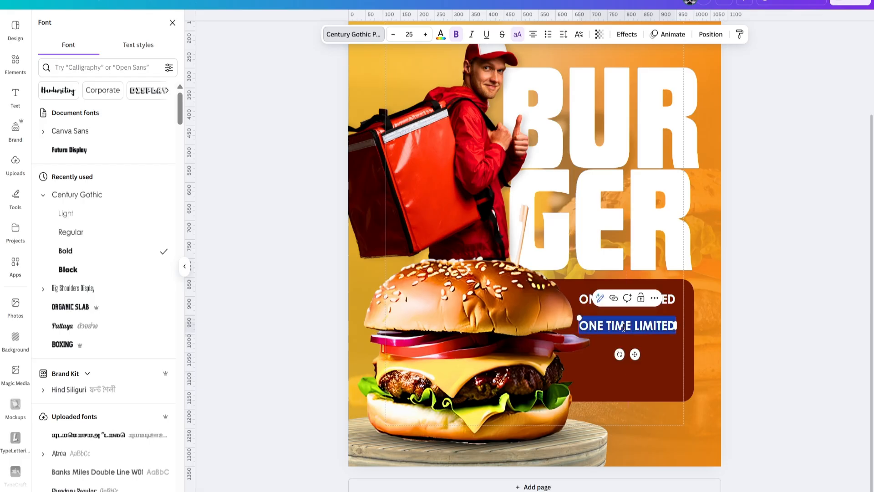
pyautogui.write('OFFER')
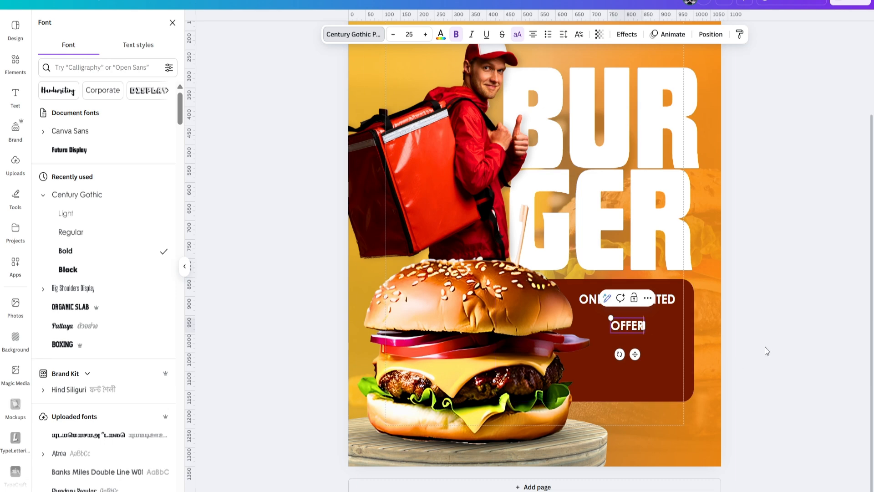
pyautogui.click(793, 331)
# Set the "OFFER" text's font size to 70
pyautogui.click(638, 325)
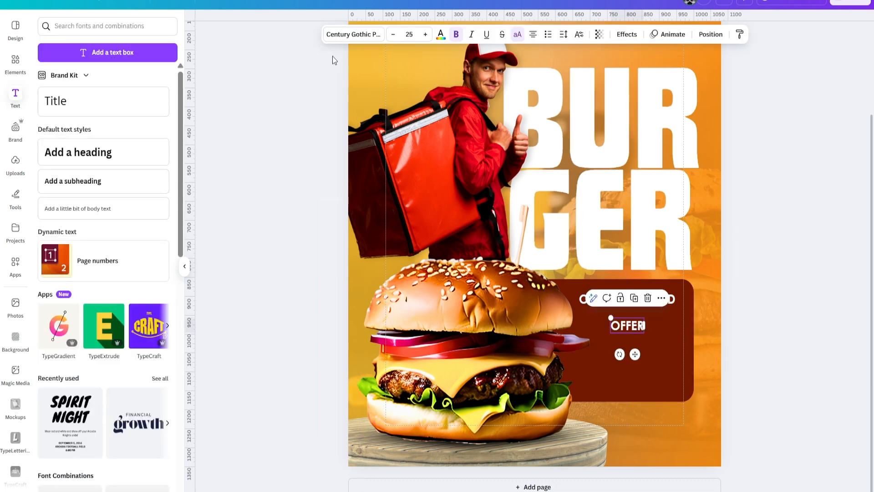
pyautogui.click(409, 34)
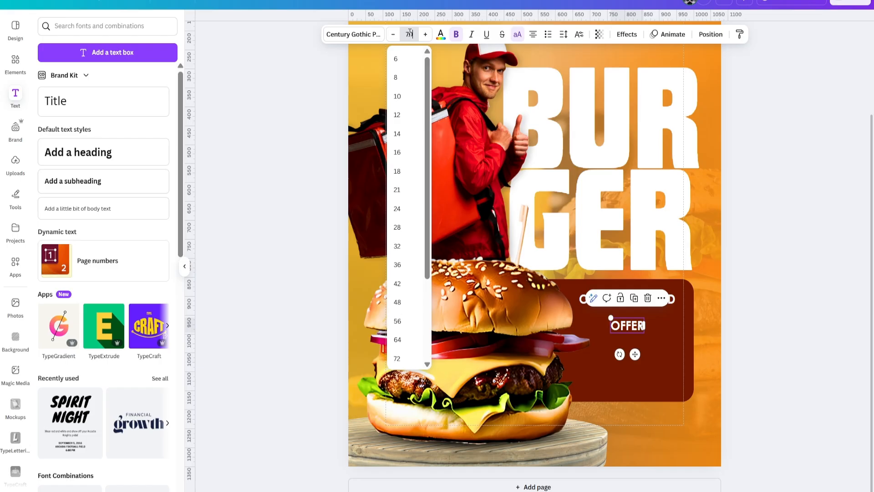
pyautogui.write('70')
pyautogui.press('Return')
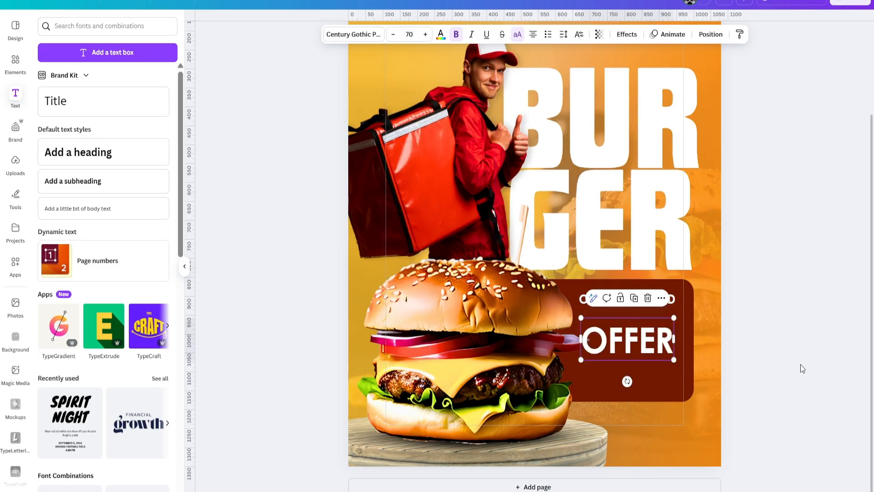
pyautogui.click(798, 381)
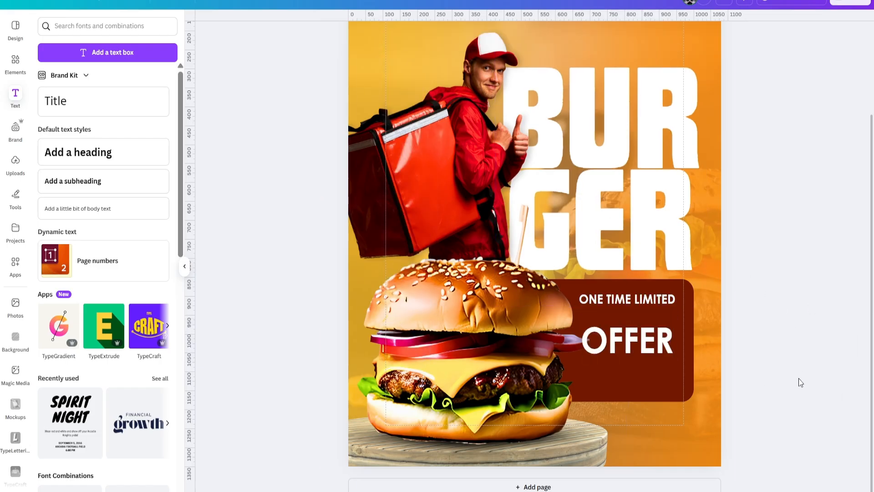
# Increase the "OFFER" text to size 74 and move it up closer to the "ONE TIME LIMITED" line
pyautogui.click(674, 350)
pyautogui.click(425, 35)
pyautogui.click(425, 34)
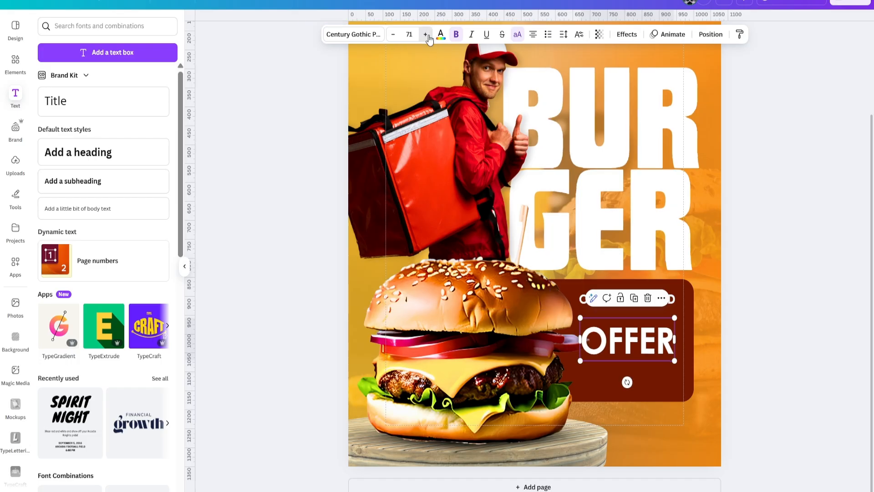
pyautogui.click(425, 35)
pyautogui.click(426, 35)
pyautogui.click(785, 222)
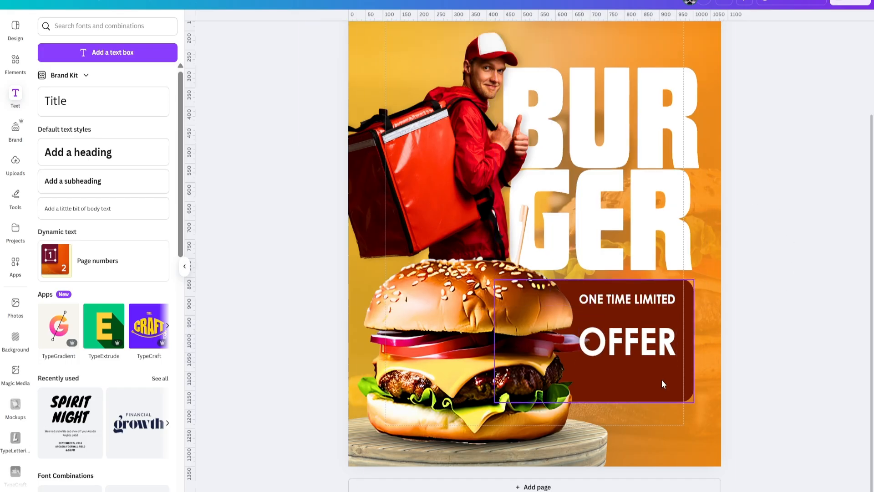
pyautogui.moveTo(644, 351); pyautogui.dragTo(646, 344)
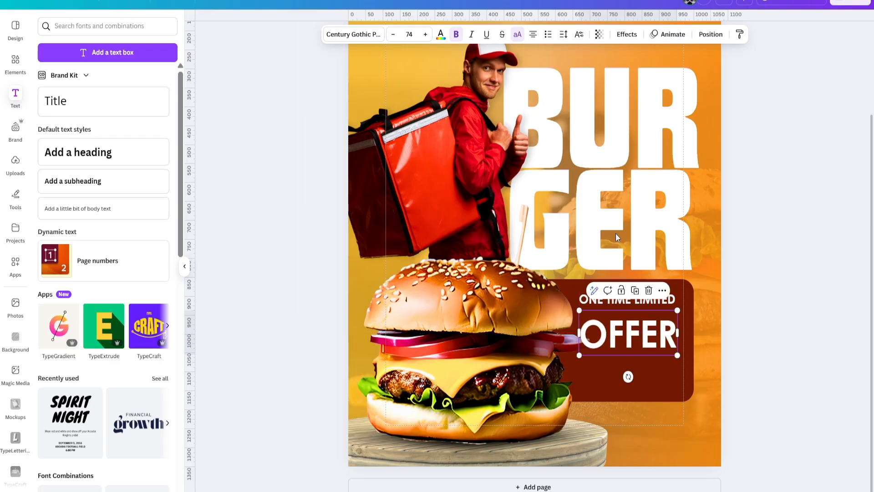
# Enlarge the "OFFER" text to size 80 and fine-tune its position beneath the "ONE TIME LIMITED" line
pyautogui.click(425, 35)
pyautogui.click(425, 35)
pyautogui.click(425, 34)
pyautogui.click(425, 34)
pyautogui.click(425, 34)
pyautogui.click(425, 35)
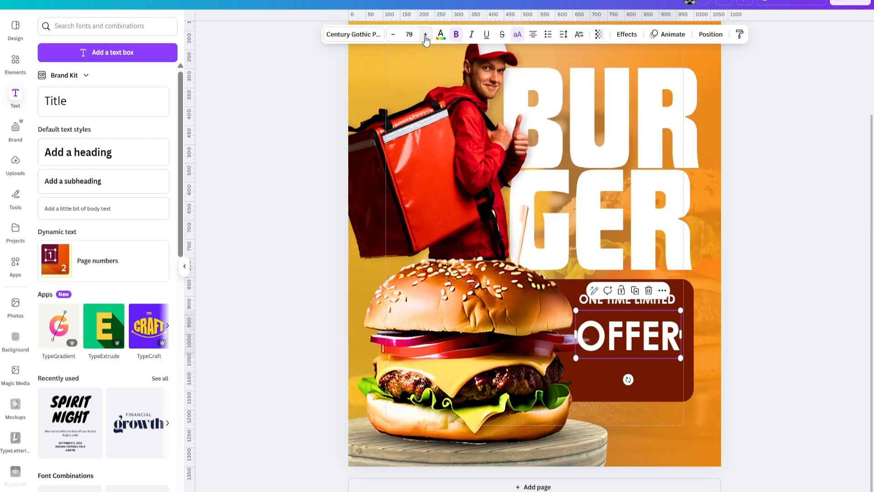
pyautogui.click(793, 355)
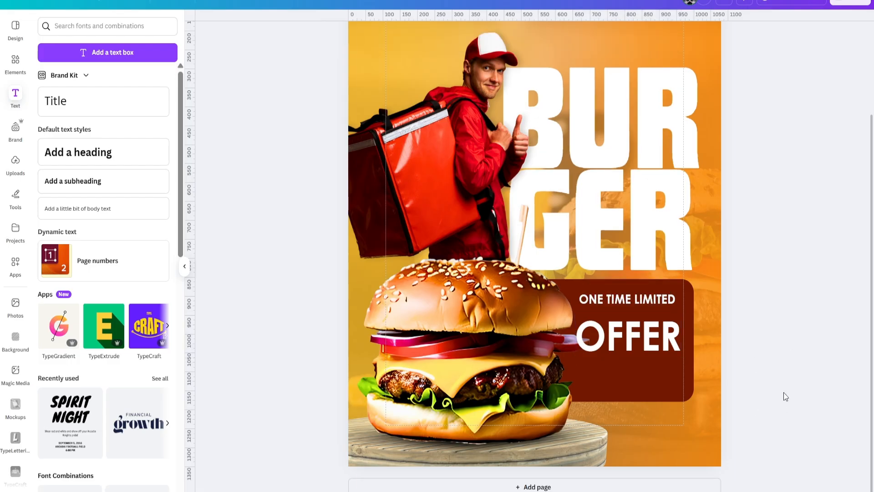
pyautogui.scroll(3, 686, 419)
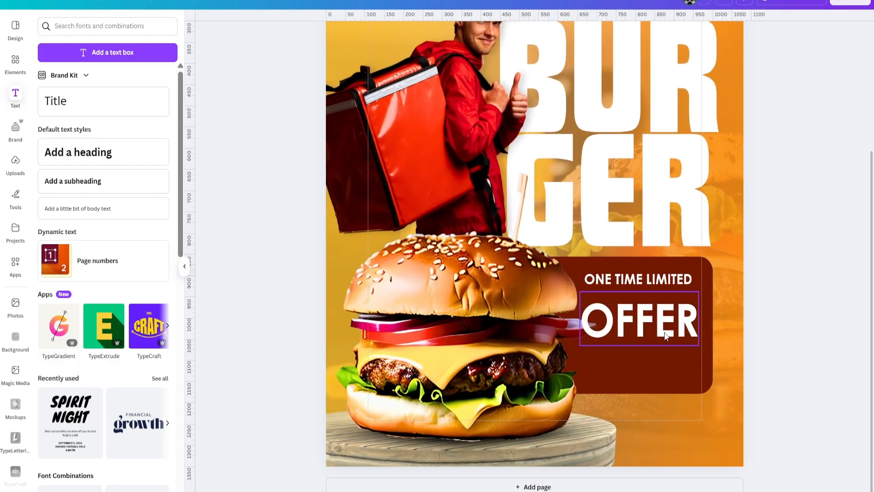
pyautogui.moveTo(665, 336); pyautogui.dragTo(660, 333)
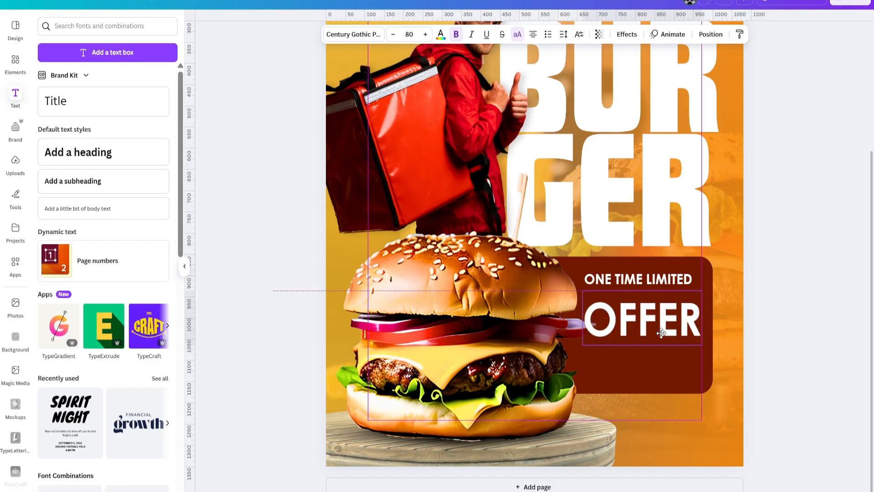
# Duplicate the "ONE TIME LIMITED" text below "OFFER" and change the copy's wording to "SAVE MONEY UPTO"
pyautogui.moveTo(661, 333); pyautogui.dragTo(661, 332)
pyautogui.click(768, 334)
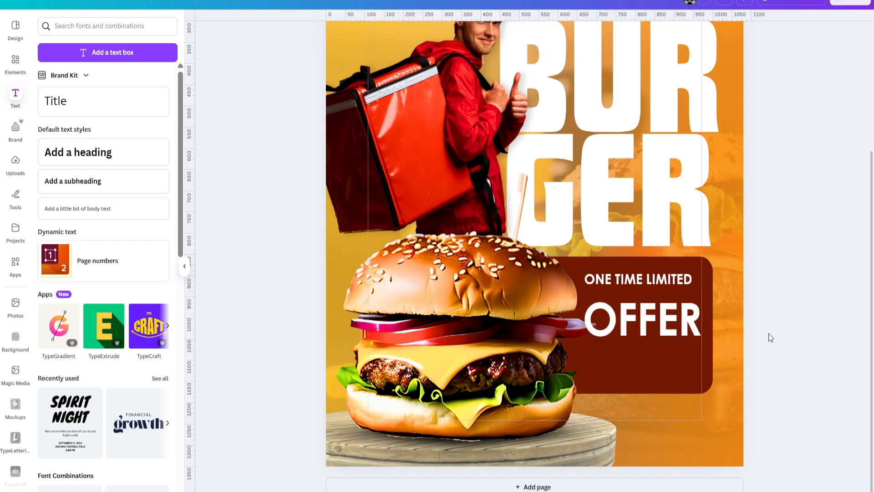
pyautogui.moveTo(648, 283); pyautogui.dragTo(645, 352)
pyautogui.click(650, 254)
pyautogui.doubleClick(645, 351)
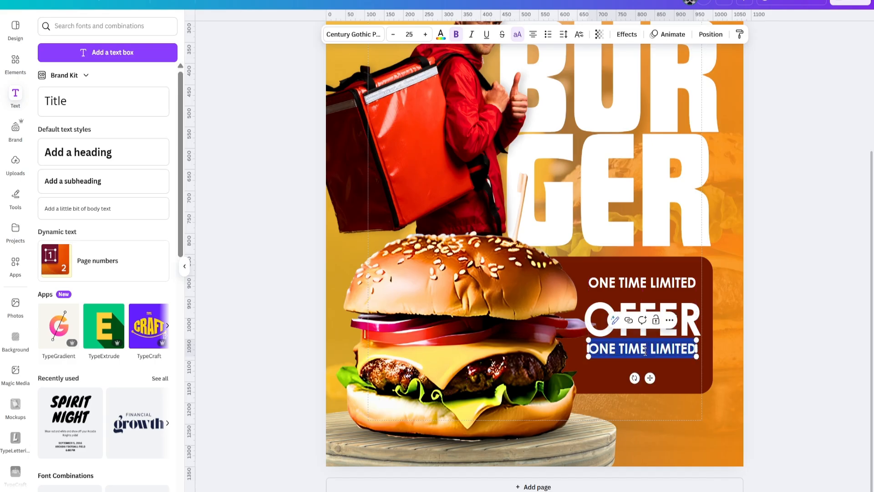
pyautogui.write('SAVE')
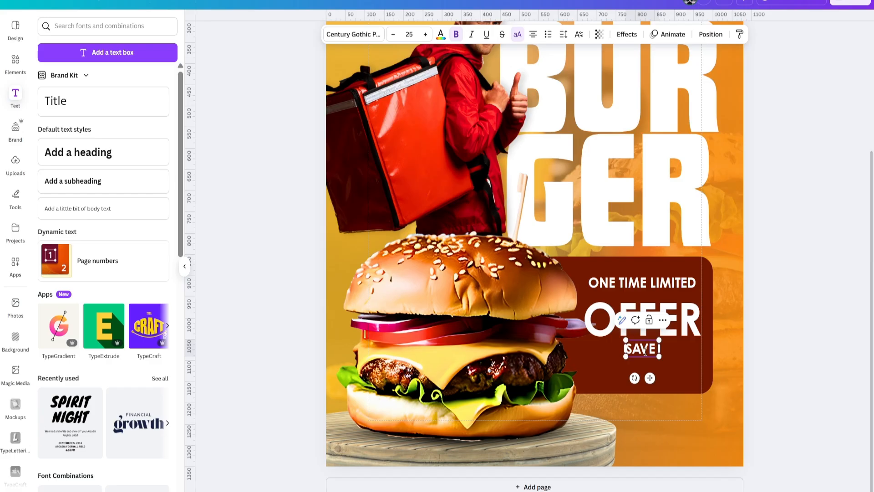
pyautogui.write('! MONET')
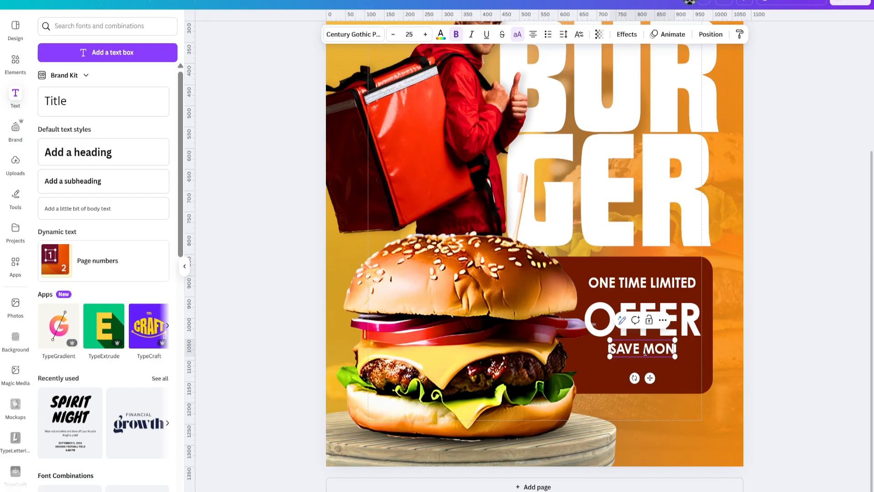
pyautogui.press('BackSpace')
pyautogui.write('Y')
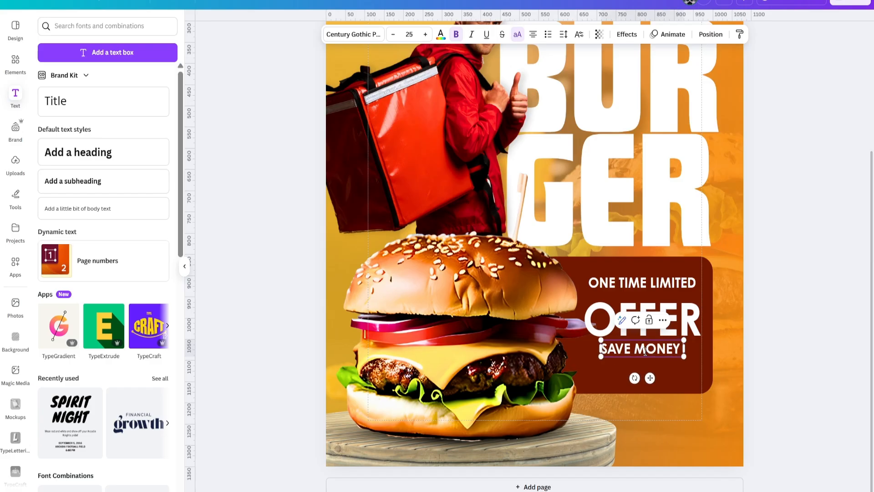
pyautogui.write('! UP')
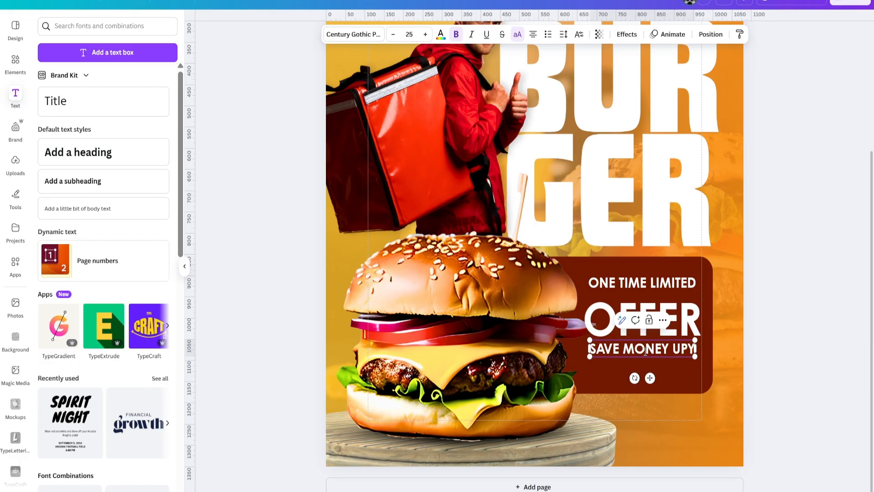
pyautogui.write('TO')
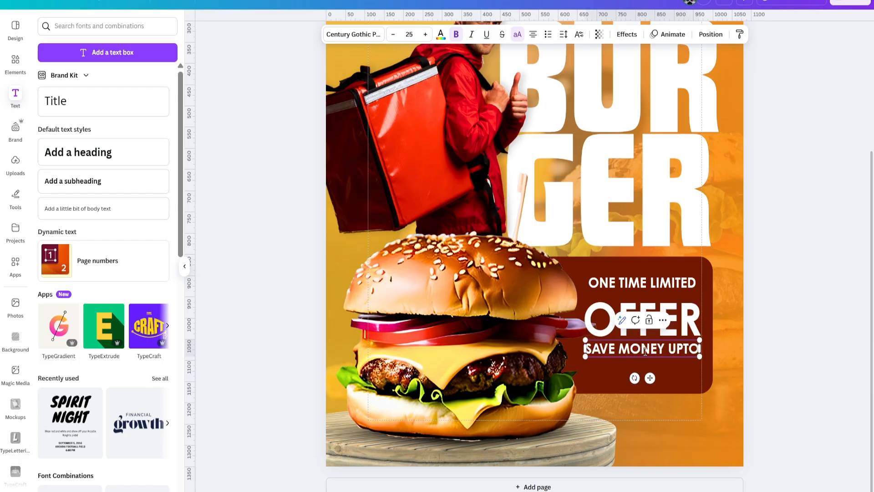
# Adjust the positions of "SAVE MONEY UPTO", "ONE TIME LIMITED" and "OFFER" to stack them neatly in the dark red box
pyautogui.click(781, 355)
pyautogui.moveTo(665, 348); pyautogui.dragTo(666, 351)
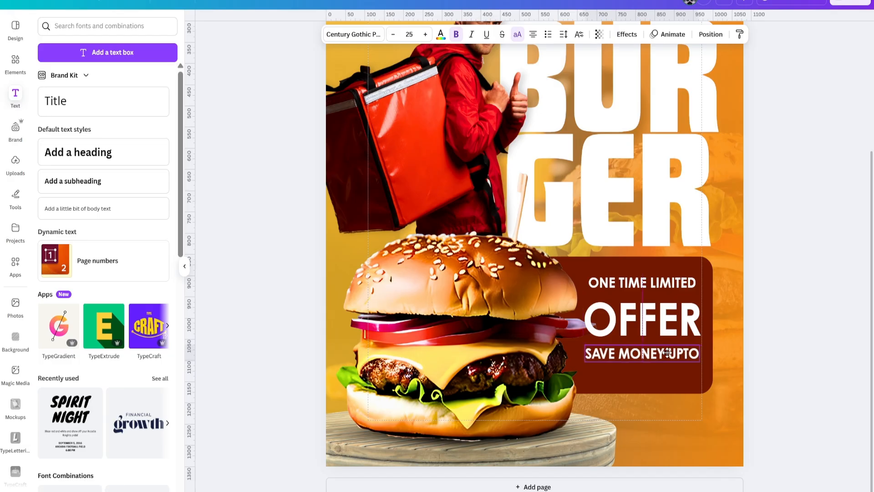
pyautogui.click(776, 315)
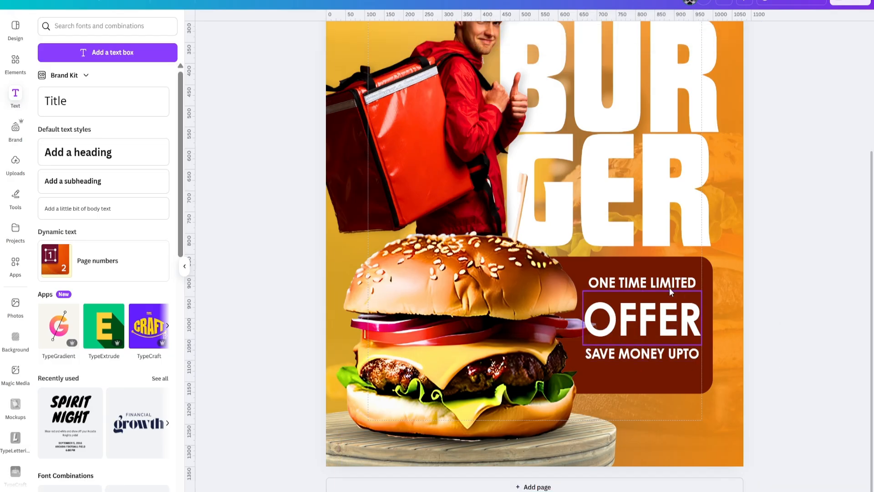
pyautogui.moveTo(669, 287); pyautogui.dragTo(661, 274)
pyautogui.click(641, 335)
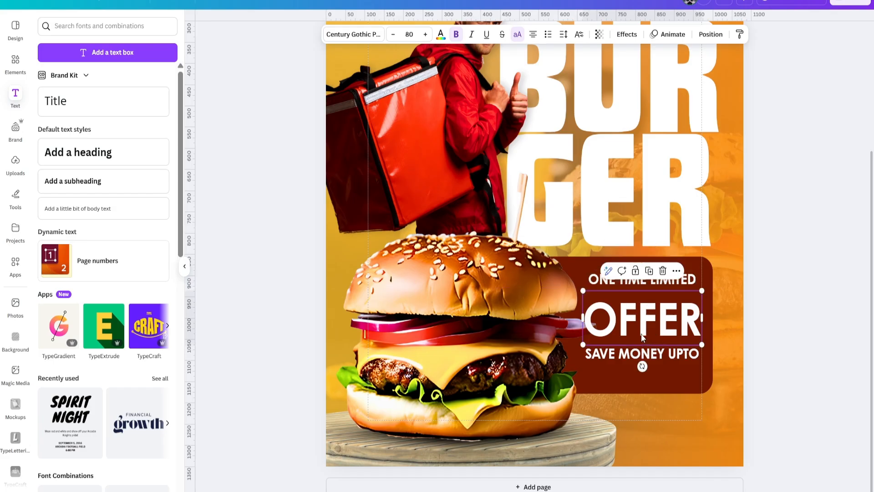
pyautogui.moveTo(641, 335); pyautogui.dragTo(638, 333)
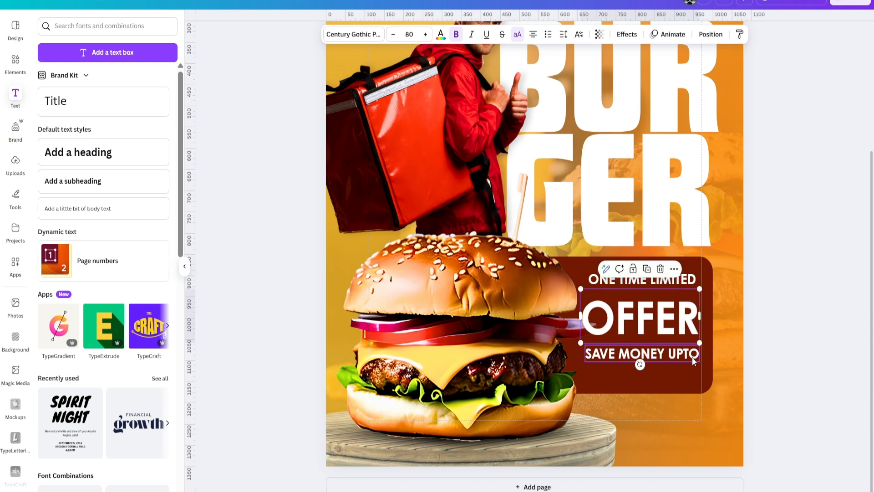
pyautogui.click(744, 365)
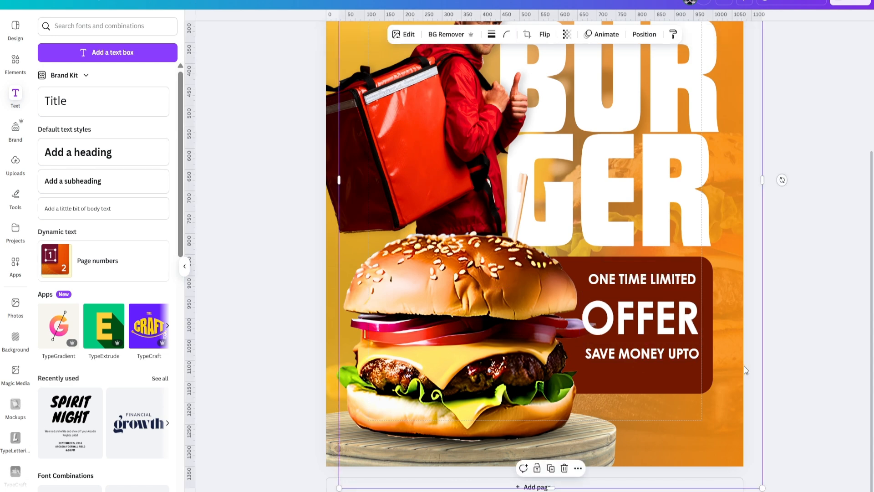
# Duplicate the "OFFER" text below "SAVE MONEY UPTO" and change the copy's wording to "299/-"
pyautogui.click(640, 325)
pyautogui.moveTo(639, 325); pyautogui.dragTo(649, 393)
pyautogui.doubleClick(649, 394)
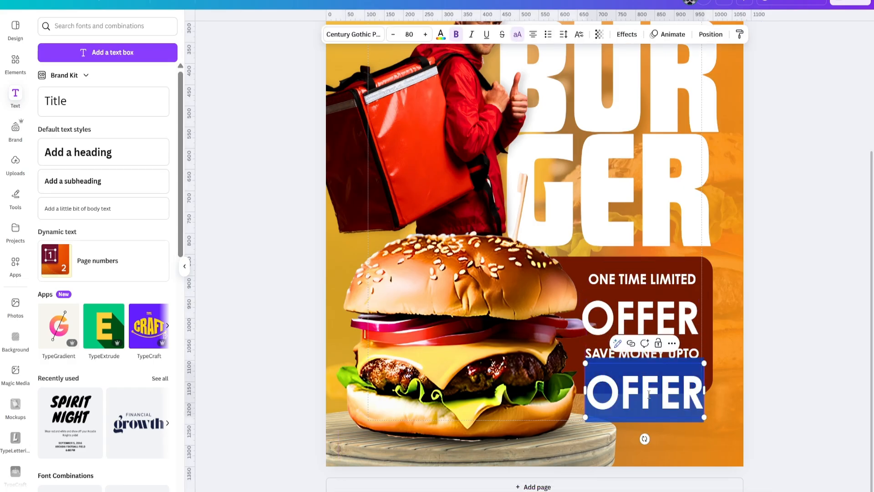
pyautogui.write('299')
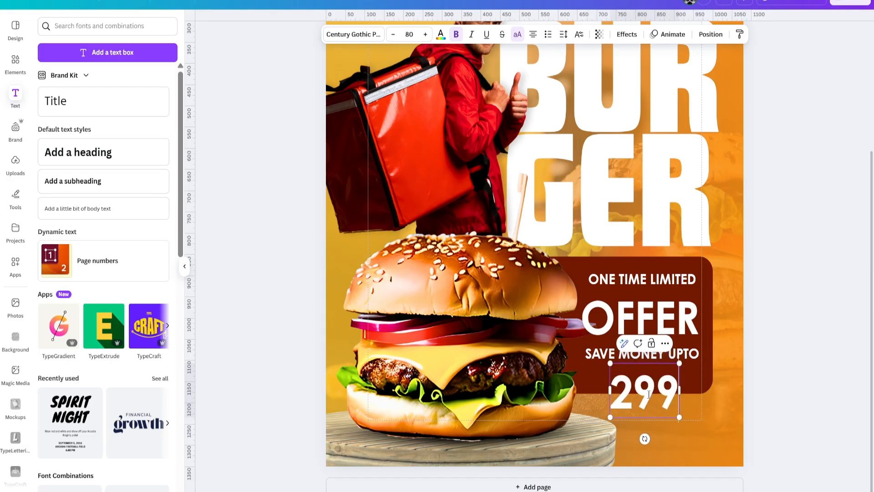
pyautogui.write('/-')
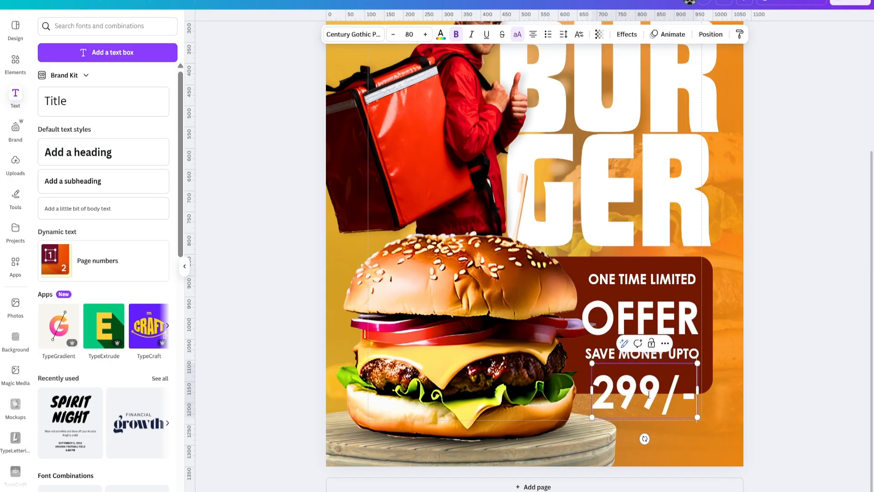
pyautogui.click(741, 419)
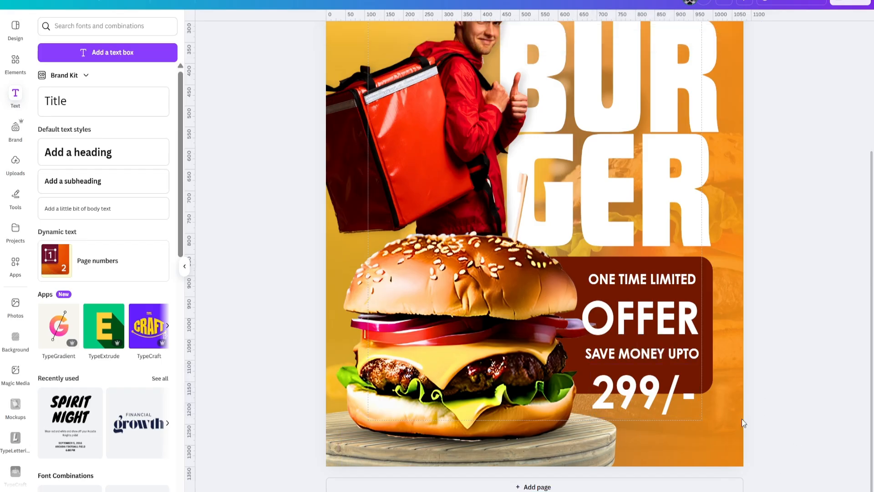
# Reduce the "299/-" text's font size to 70
pyautogui.click(621, 397)
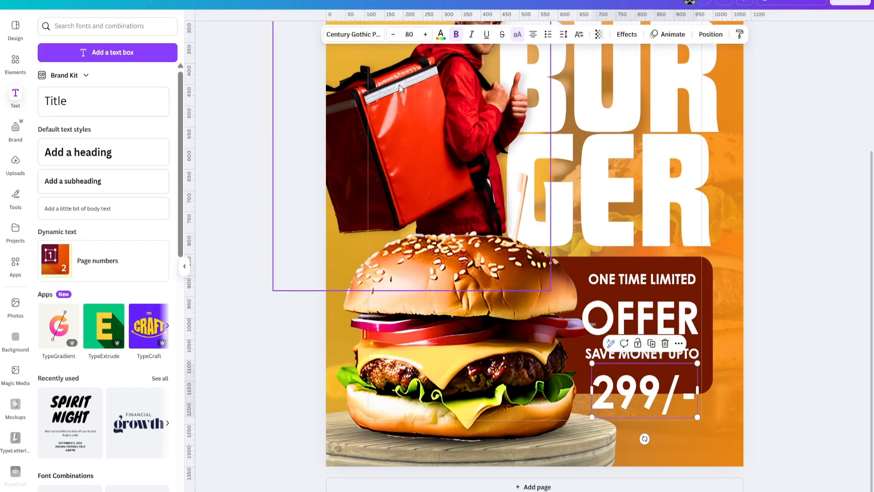
pyautogui.click(394, 34)
pyautogui.click(394, 35)
pyautogui.click(394, 35)
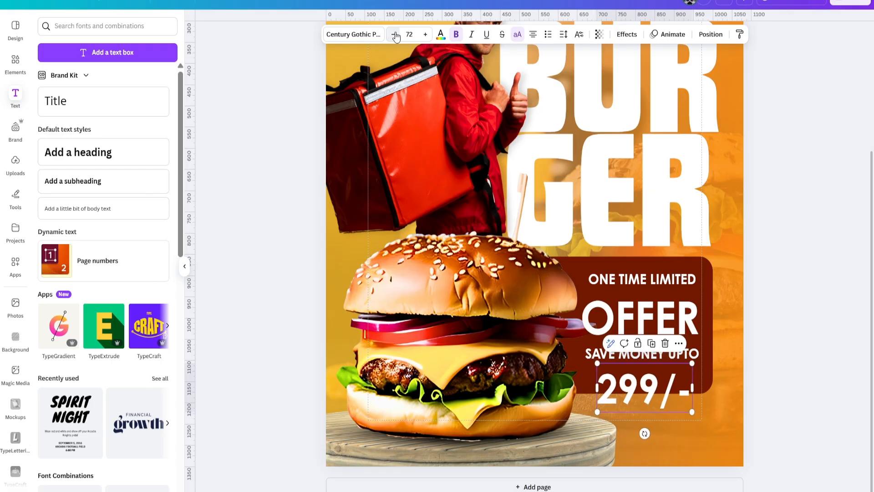
pyautogui.click(394, 35)
pyautogui.click(801, 370)
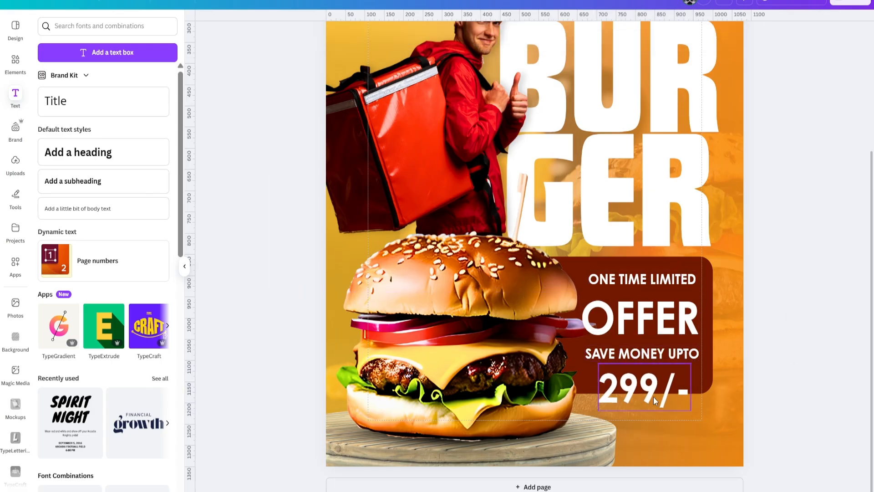
# Move the "ONE TIME LIMITED" and "OFFER" lines slightly upward
pyautogui.click(649, 281)
pyautogui.moveTo(649, 281); pyautogui.dragTo(649, 277)
pyautogui.click(763, 345)
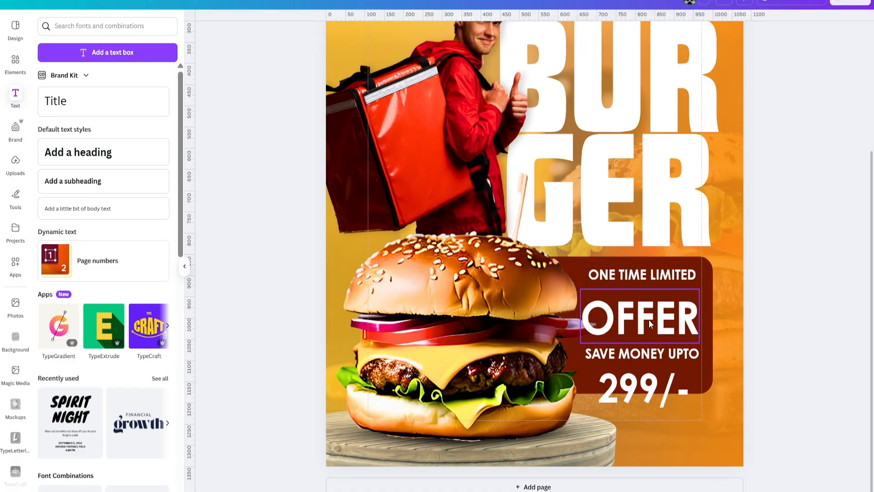
pyautogui.click(644, 319)
pyautogui.moveTo(644, 320)
pyautogui.mouseDown()
pyautogui.moveTo(644, 306)
pyautogui.moveTo(644, 318)
pyautogui.mouseUp()
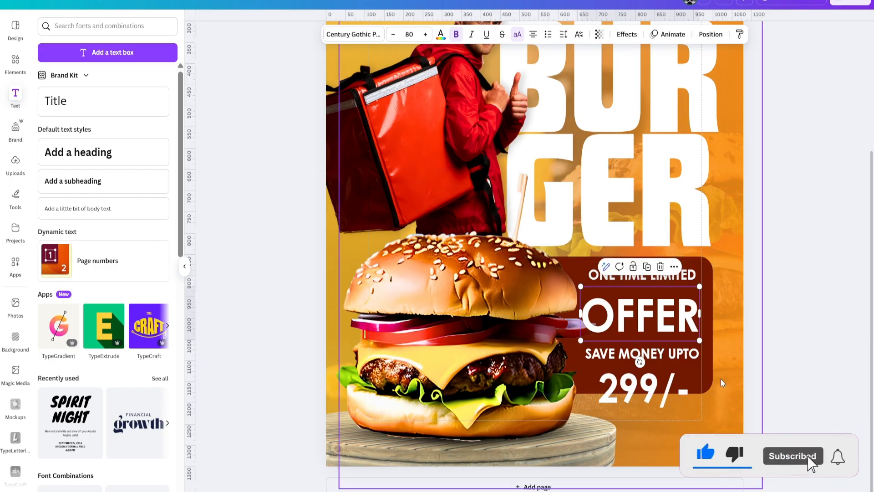
# Resize the dark red box by extending its bottom edge to include "299/-" and lowering its top edge slightly
pyautogui.click(707, 373)
pyautogui.moveTo(608, 393); pyautogui.dragTo(607, 405)
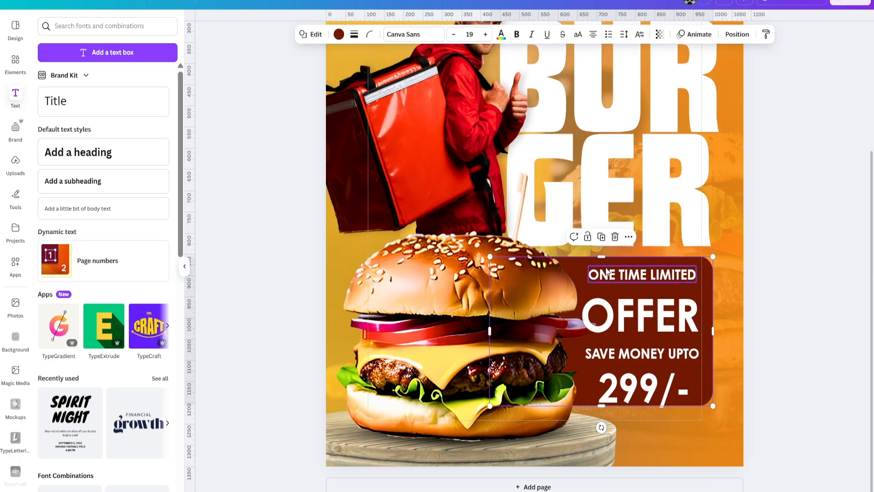
pyautogui.moveTo(601, 256); pyautogui.dragTo(602, 266)
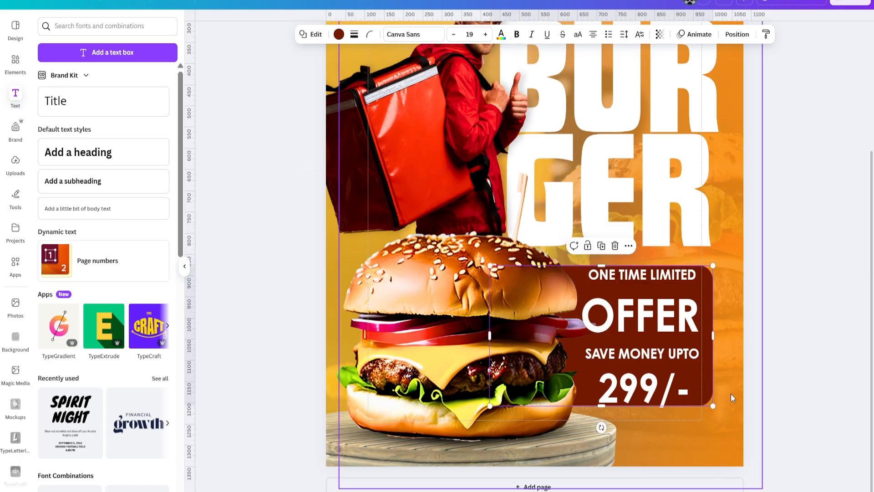
pyautogui.click(776, 433)
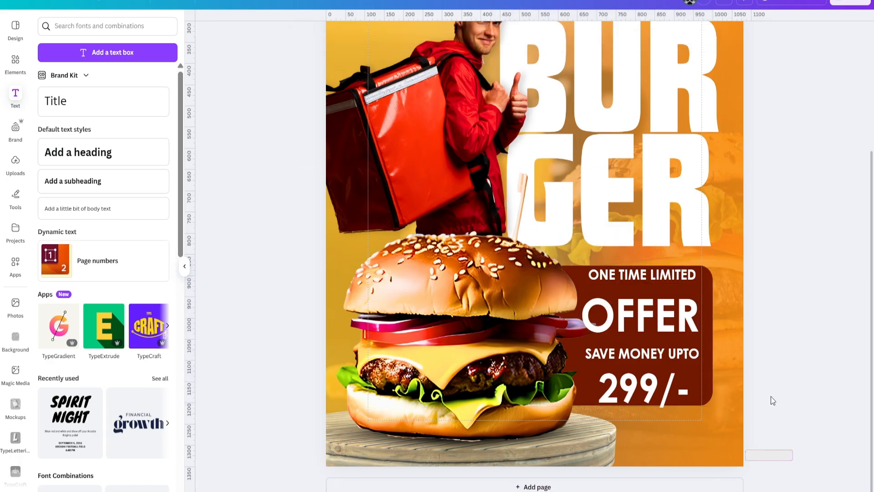
# Move "ONE TIME LIMITED" and "OFFER" down and "299/-" slightly up to fit the text stack inside the resized box
pyautogui.click(639, 277)
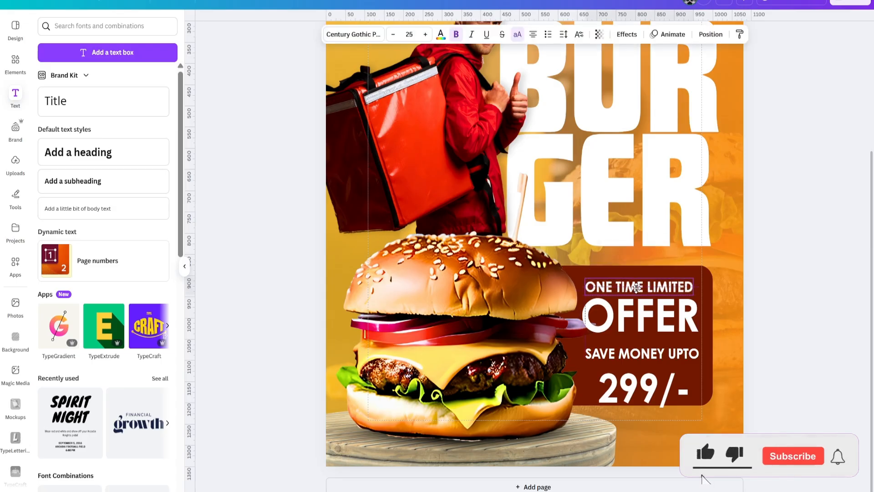
pyautogui.moveTo(639, 276); pyautogui.dragTo(637, 284)
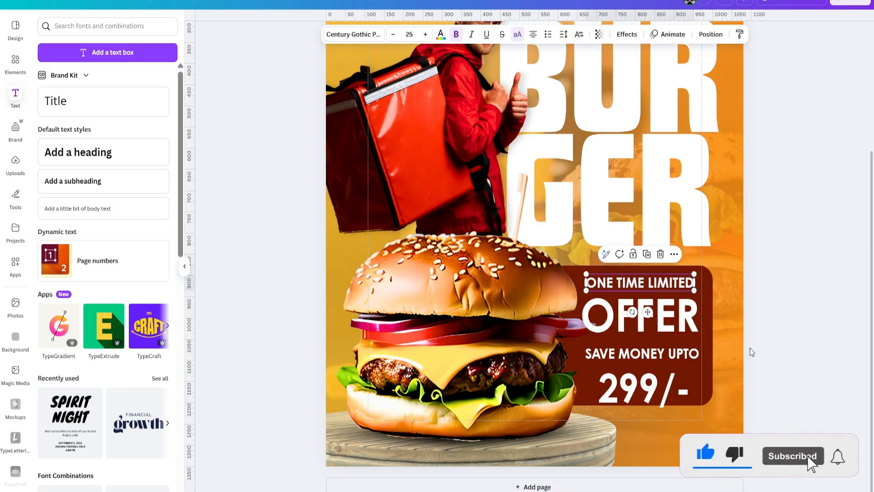
pyautogui.moveTo(650, 319); pyautogui.dragTo(643, 351)
pyautogui.moveTo(637, 390); pyautogui.dragTo(637, 387)
pyautogui.click(697, 364)
# Nudge the "SAVE MONEY UPTO" line up slightly, closer to "OFFER"
pyautogui.click(685, 354)
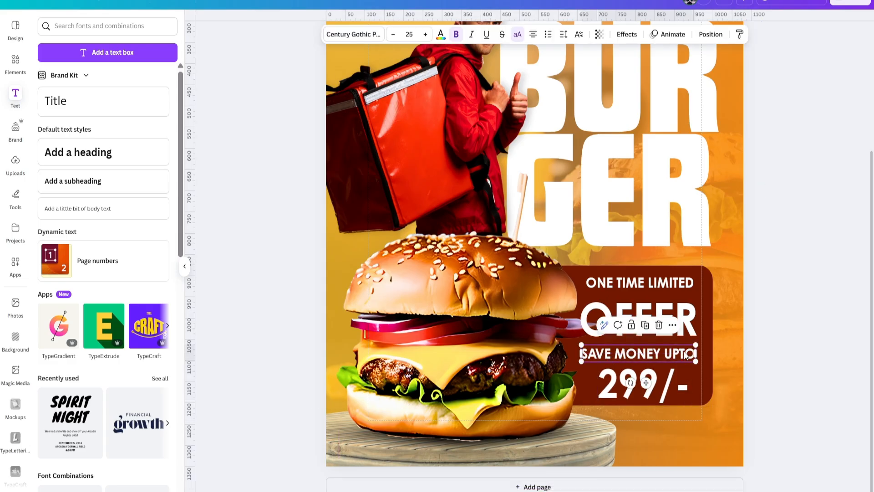
pyautogui.press('Up')
pyautogui.press('Up')
pyautogui.press('Up')
pyautogui.press('Up')
pyautogui.press('Up')
pyautogui.click(747, 335)
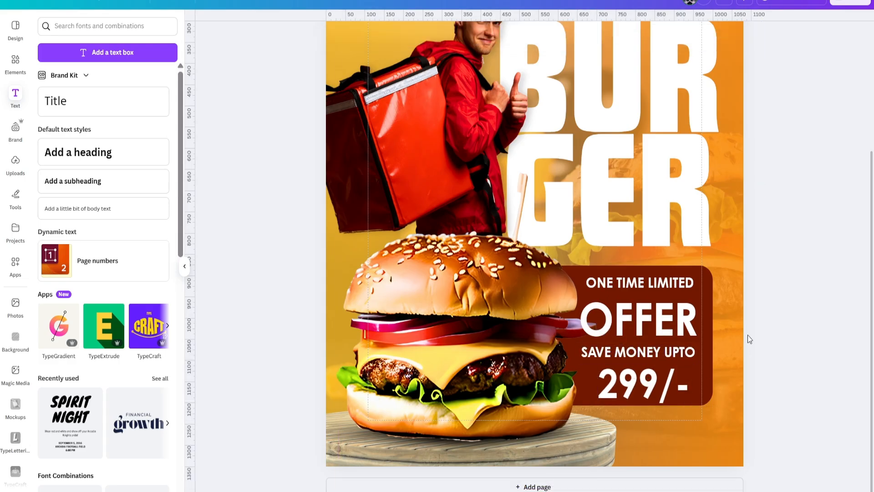
# Nudge the "ONE TIME LIMITED" line down slightly, closer to "OFFER"
pyautogui.click(673, 285)
pyautogui.press('Down')
pyautogui.press('Down')
pyautogui.press('Down')
pyautogui.press('Down')
pyautogui.press('Down')
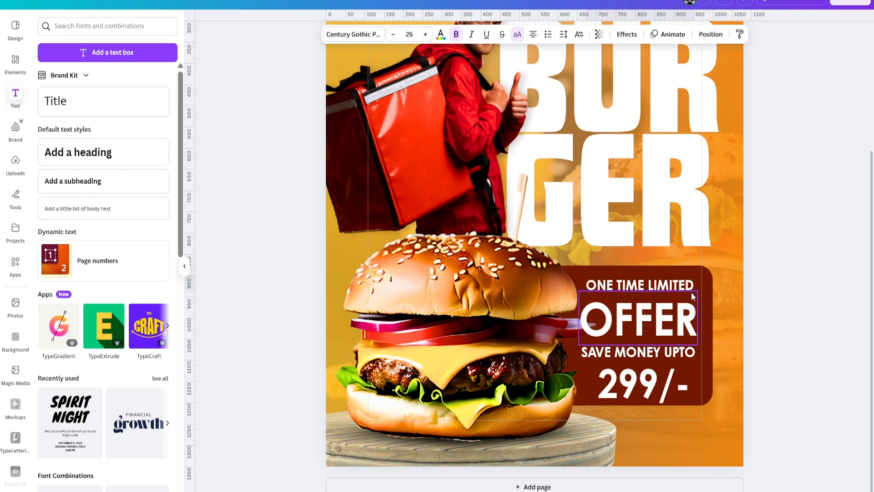
pyautogui.click(775, 367)
# Space the four offer text lines evenly with Tidy up and move them together slightly upward within the dark red box
pyautogui.click(641, 391)
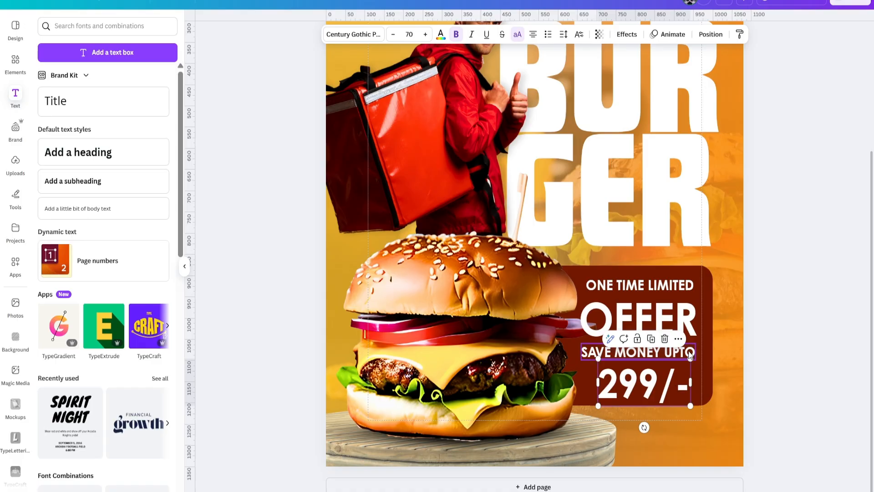
pyautogui.keyDown('shift'); pyautogui.click(691, 354); pyautogui.keyUp('shift')
pyautogui.keyDown('shift'); pyautogui.click(690, 320); pyautogui.keyUp('shift')
pyautogui.keyDown('shift'); pyautogui.click(690, 290); pyautogui.keyUp('shift')
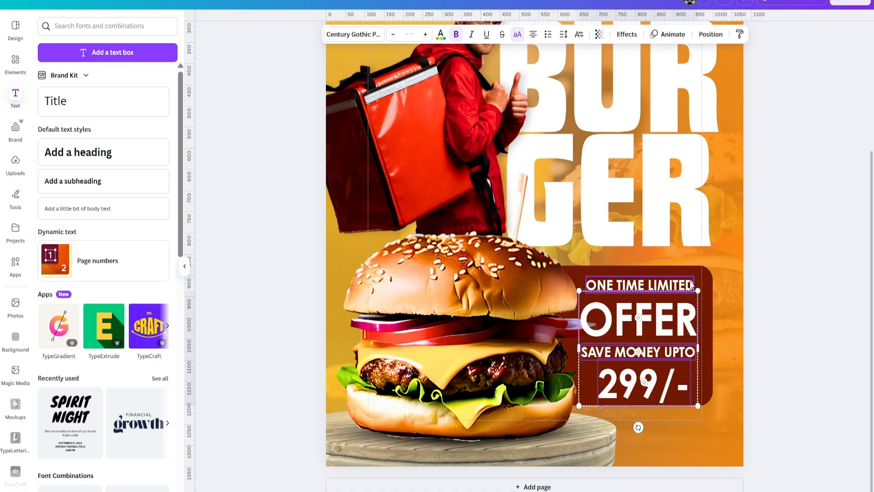
pyautogui.click(678, 256)
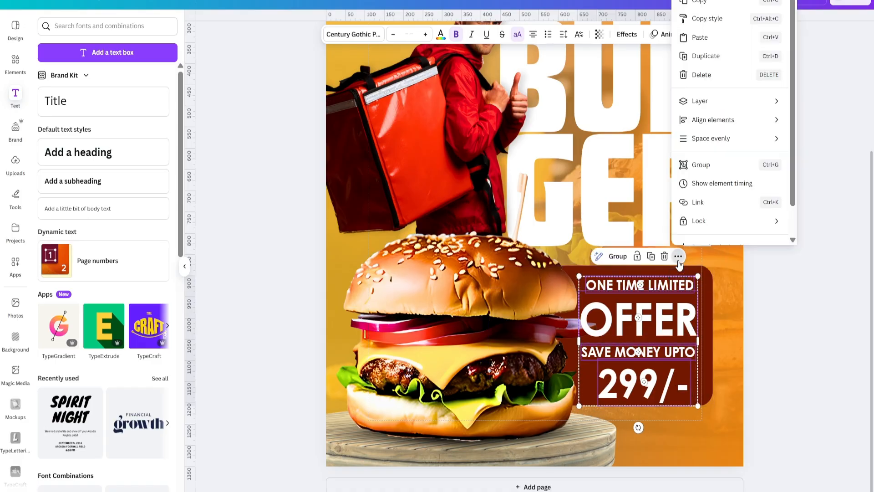
pyautogui.moveTo(707, 149)
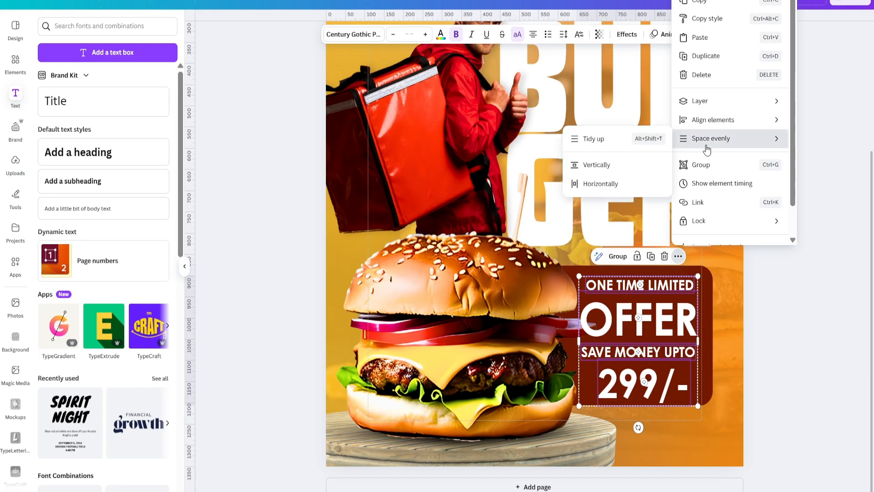
pyautogui.click(623, 148)
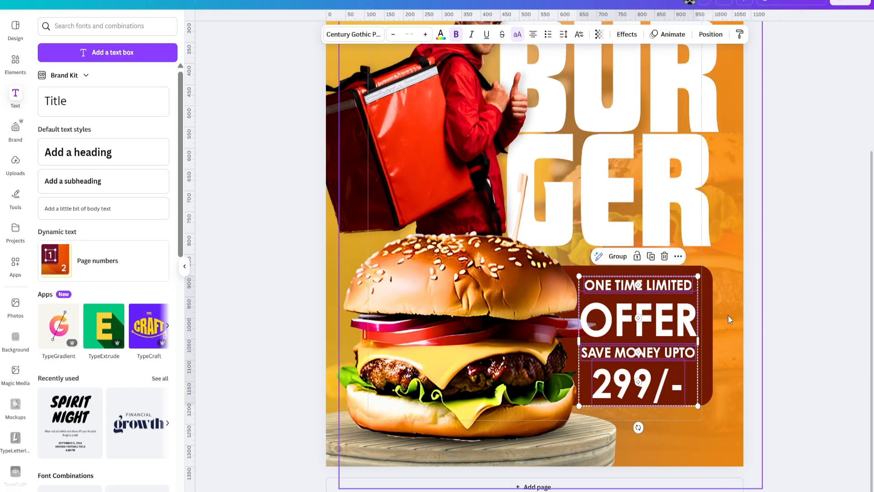
pyautogui.moveTo(649, 382); pyautogui.dragTo(650, 376)
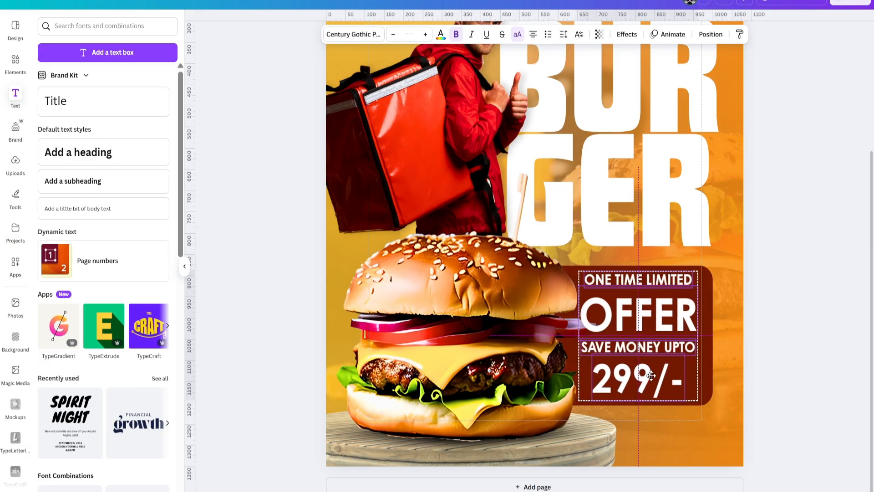
# Nudge the "ONE TIME LIMITED" line slightly down and the "SAVE MONEY UPTO" line slightly up, closer to "OFFER"
pyautogui.click(797, 367)
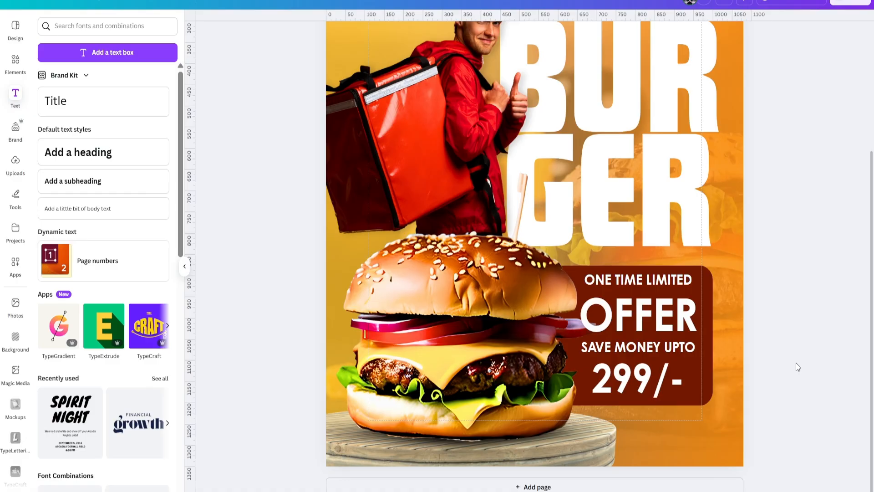
pyautogui.click(639, 280)
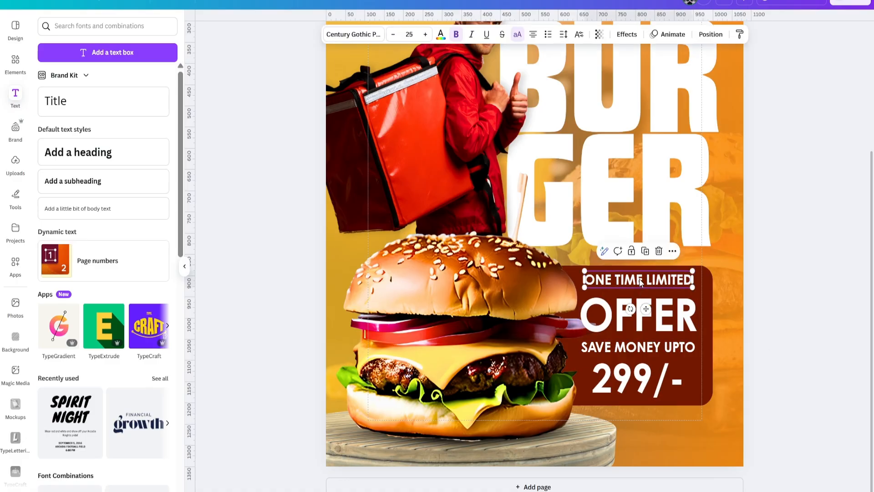
pyautogui.click(639, 279)
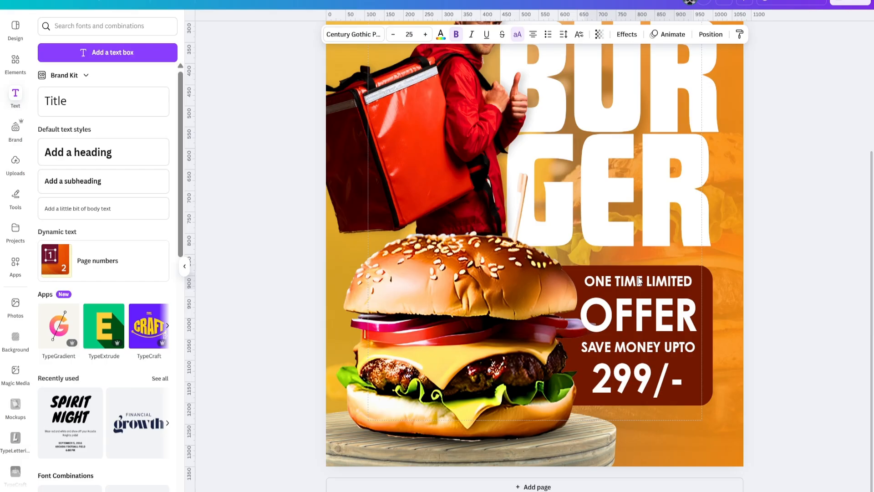
pyautogui.click(638, 346)
pyautogui.press('Up')
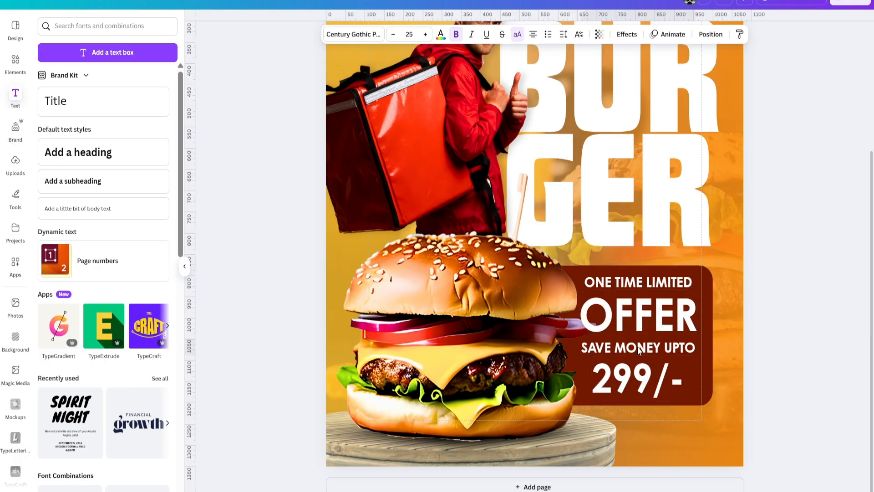
pyautogui.press('Up')
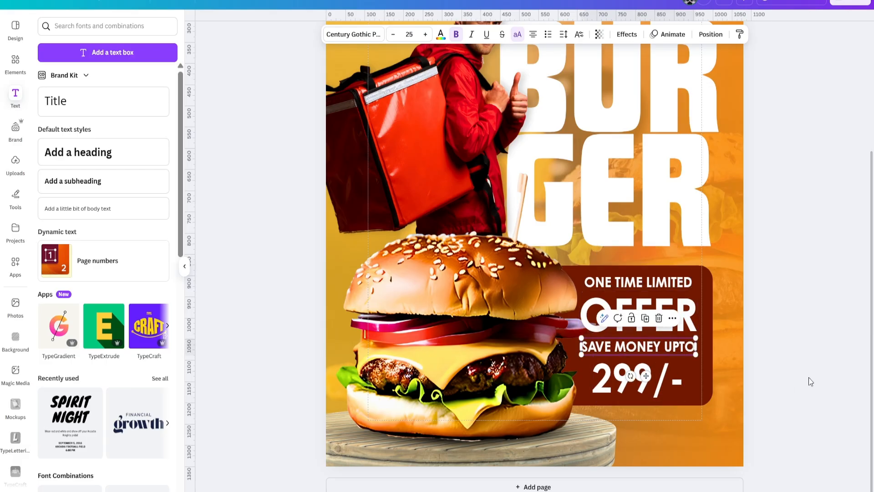
pyautogui.click(810, 381)
# Tighten the letter spacing of the "299/-" price to -49
pyautogui.click(639, 386)
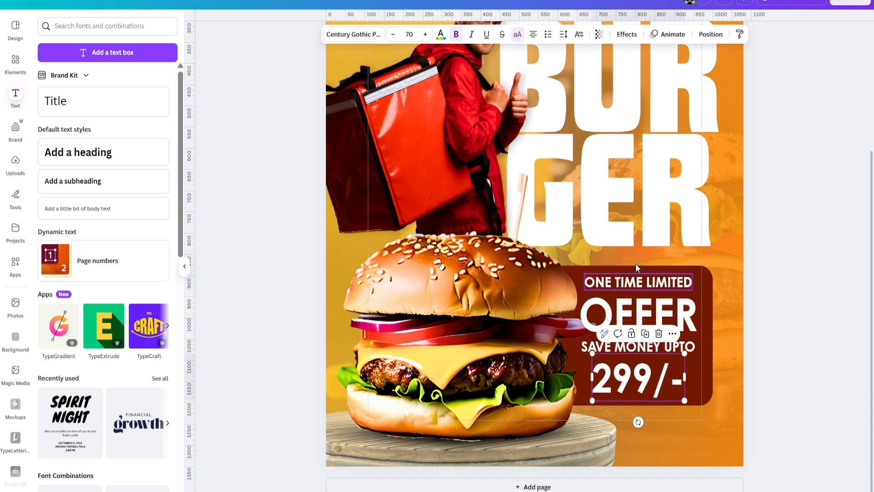
pyautogui.click(563, 37)
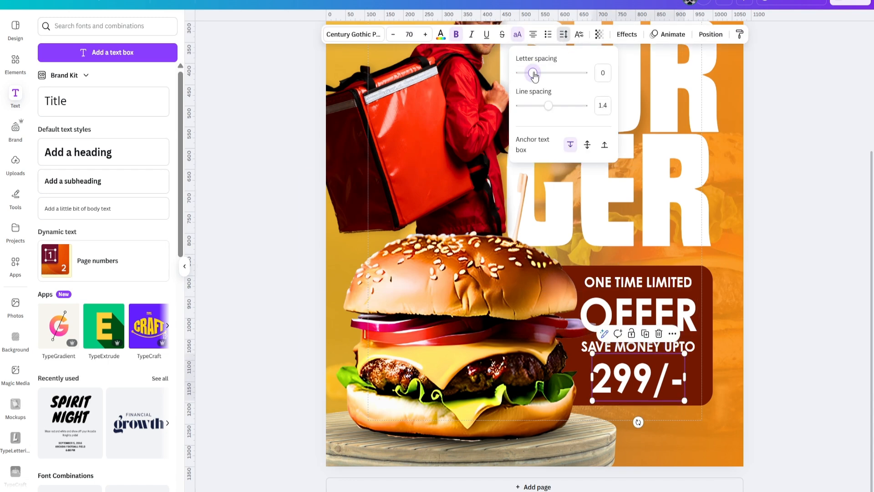
pyautogui.moveTo(530, 76); pyautogui.dragTo(529, 77)
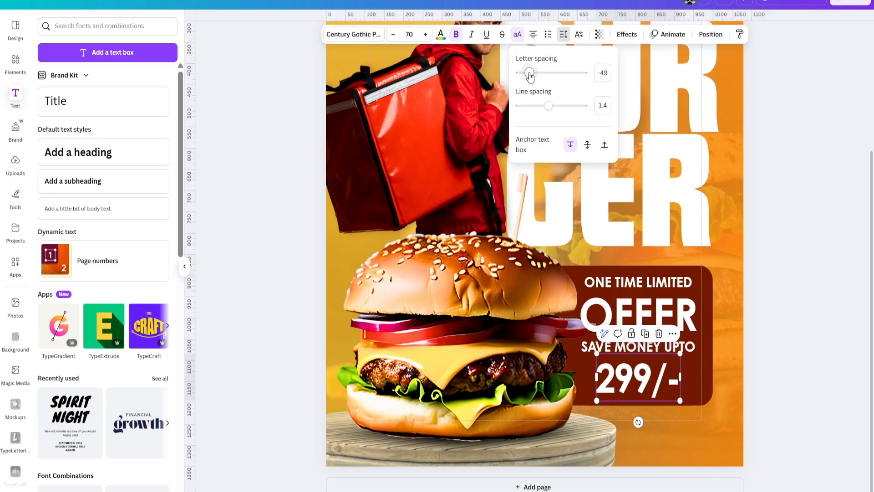
# Tighten the letter spacing of the "OFFER" line to -42
pyautogui.click(668, 311)
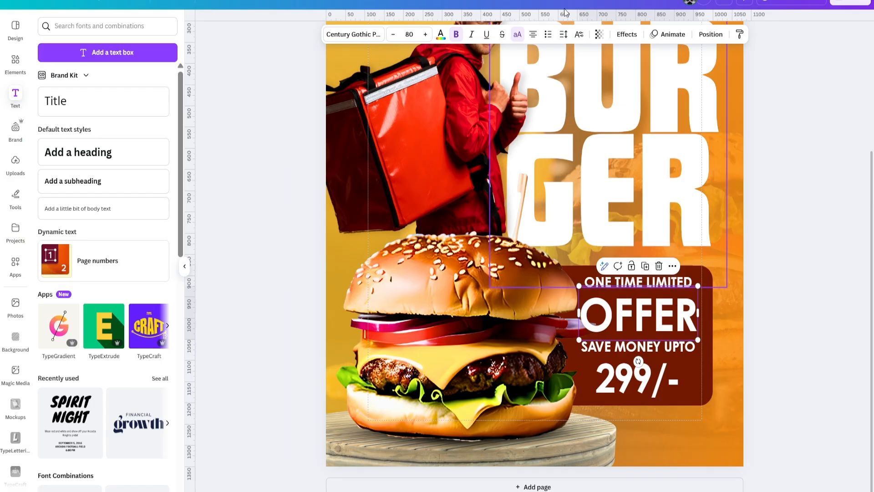
pyautogui.click(563, 34)
pyautogui.moveTo(534, 77); pyautogui.dragTo(531, 76)
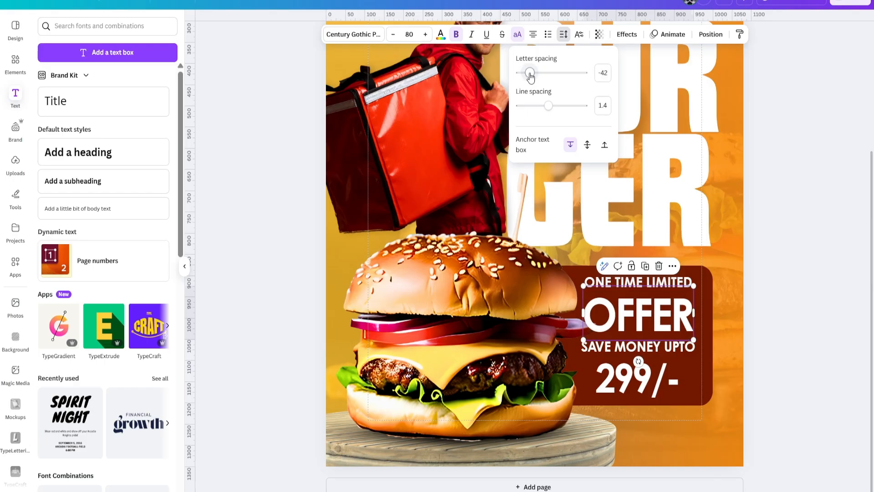
pyautogui.click(788, 295)
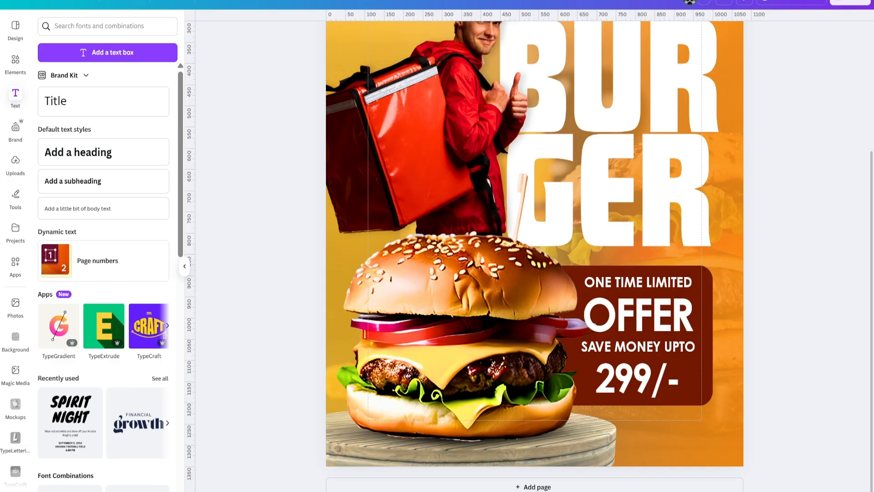
pyautogui.scroll(-4, 534, 250)
pyautogui.scroll(1, 772, 364)
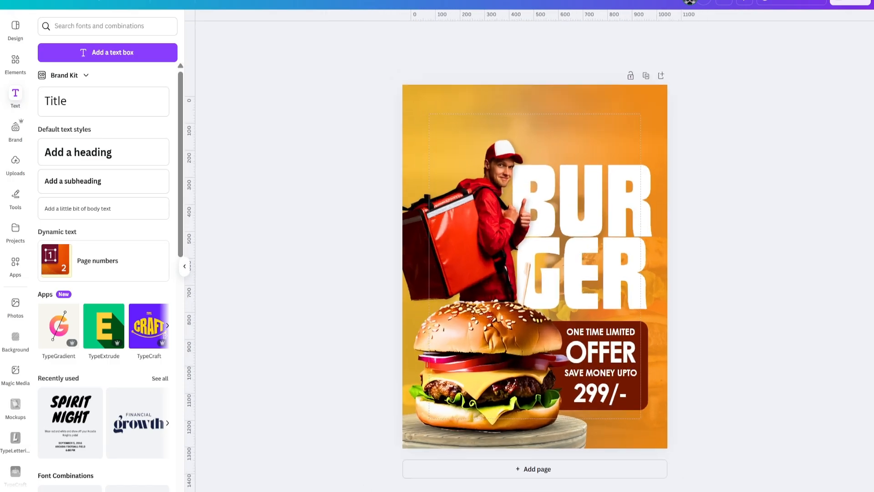
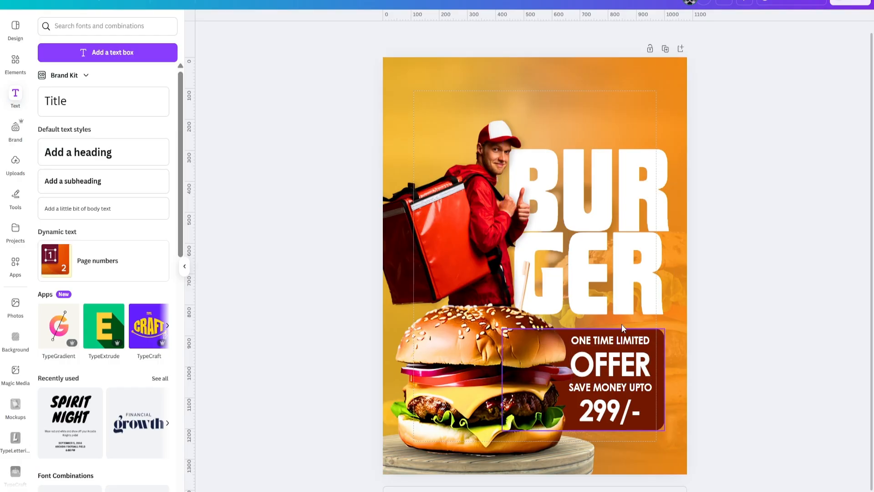
# Recolour the BURGER title to a custom pale cream, #FFF5DF, starting from the gold photo colour
pyautogui.click(605, 235)
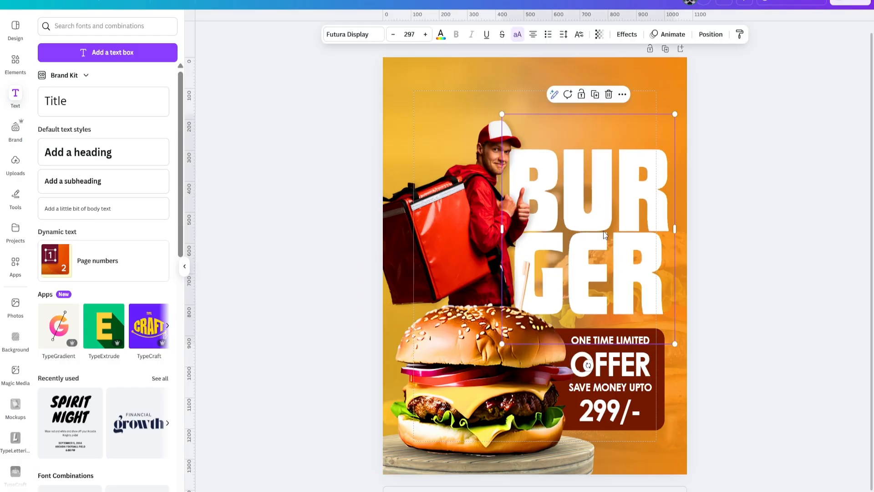
pyautogui.click(440, 36)
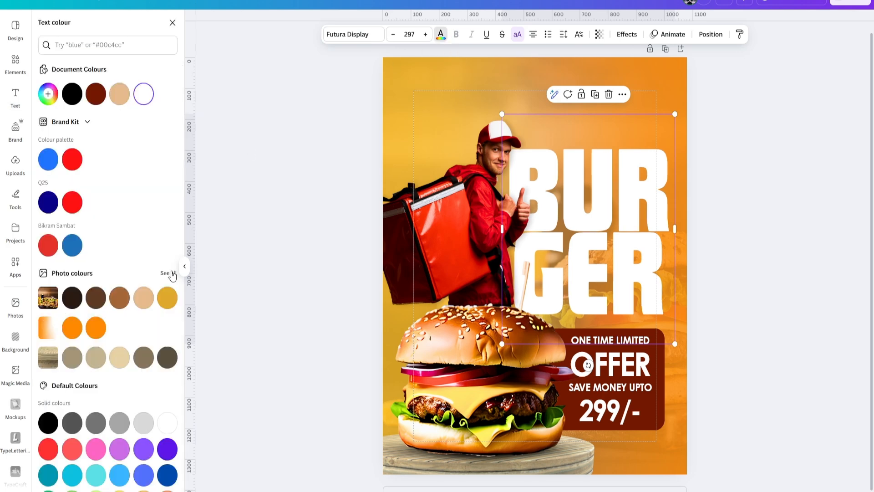
pyautogui.click(100, 335)
pyautogui.click(69, 320)
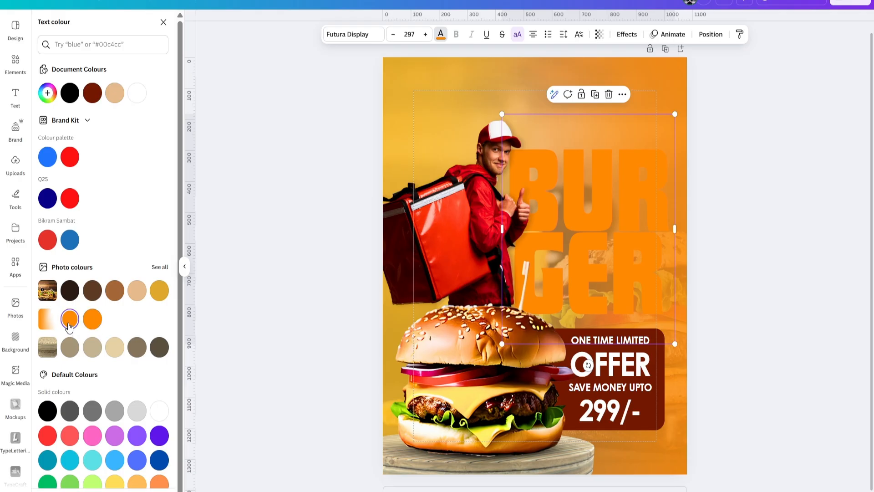
pyautogui.click(160, 292)
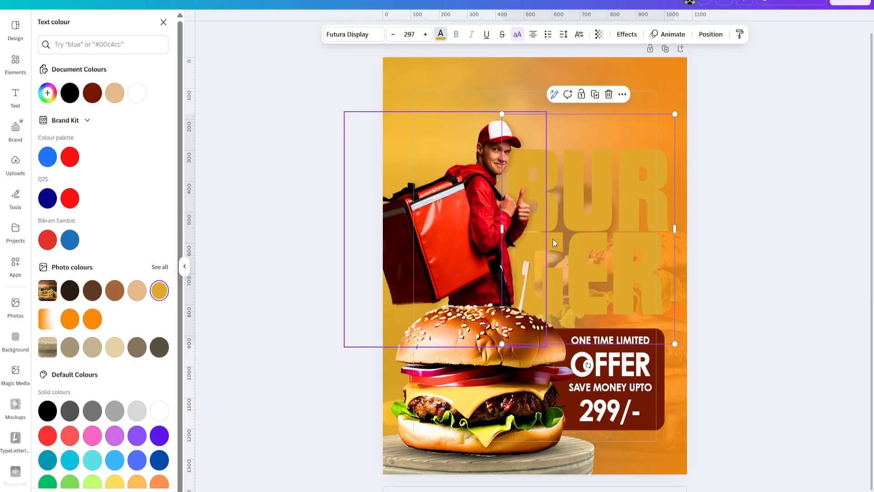
pyautogui.click(52, 94)
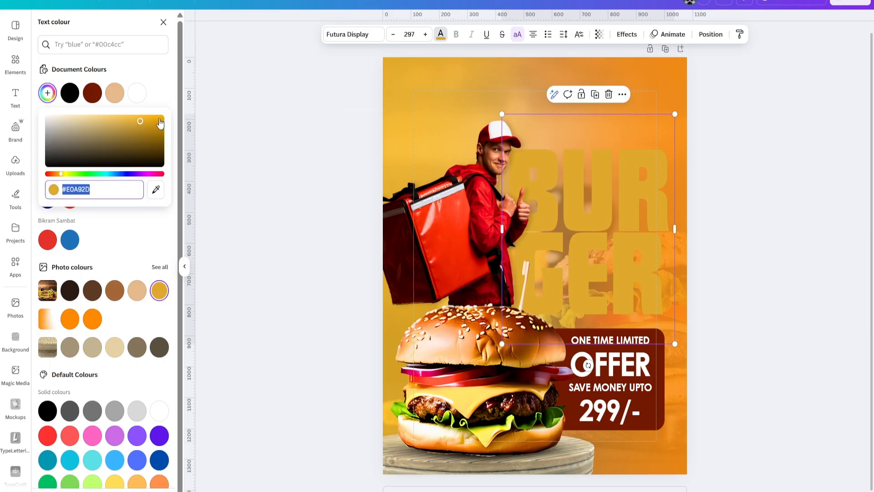
pyautogui.moveTo(159, 120); pyautogui.dragTo(63, 95)
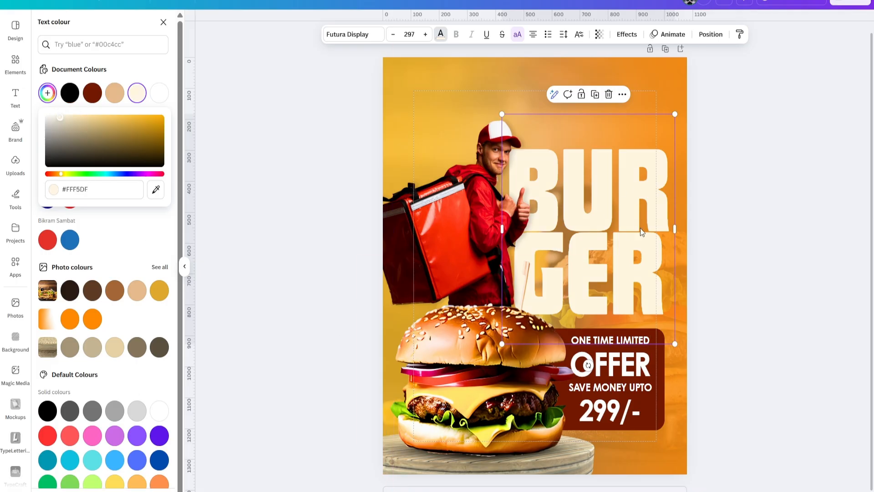
pyautogui.click(748, 308)
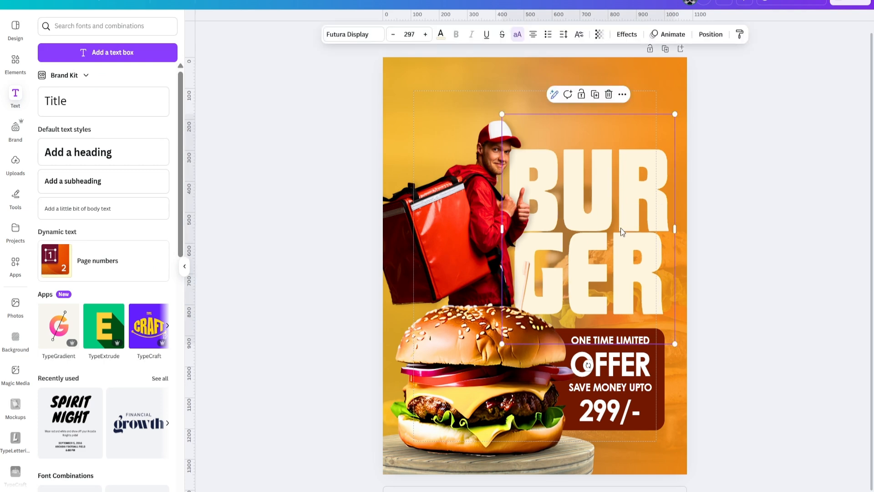
# Apply the Lift text effect to the BURGER title with a very low intensity
pyautogui.click(627, 35)
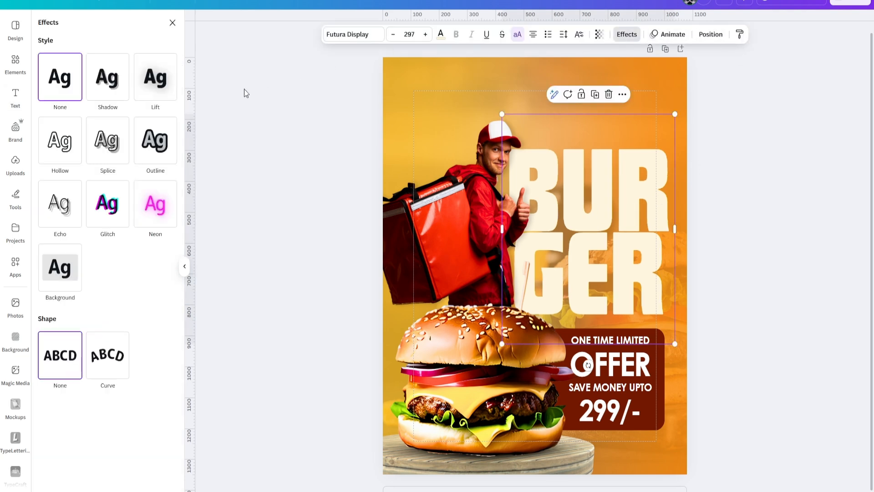
pyautogui.click(167, 81)
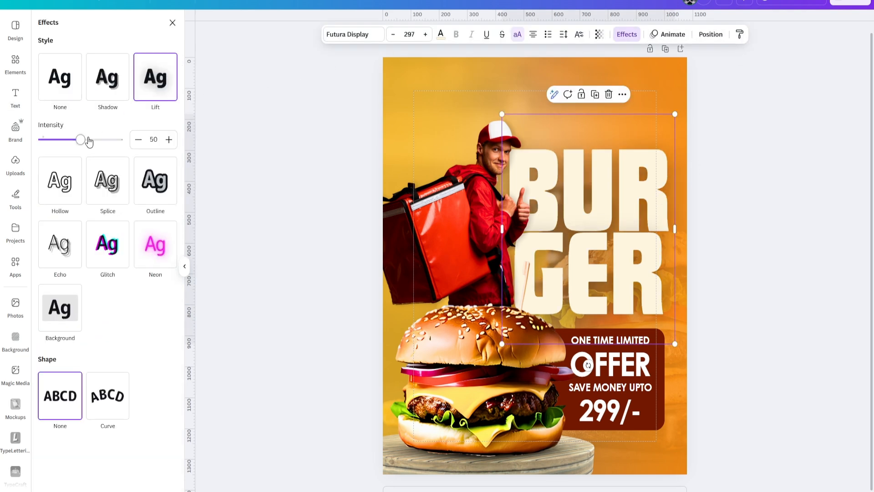
pyautogui.moveTo(82, 139); pyautogui.dragTo(43, 140)
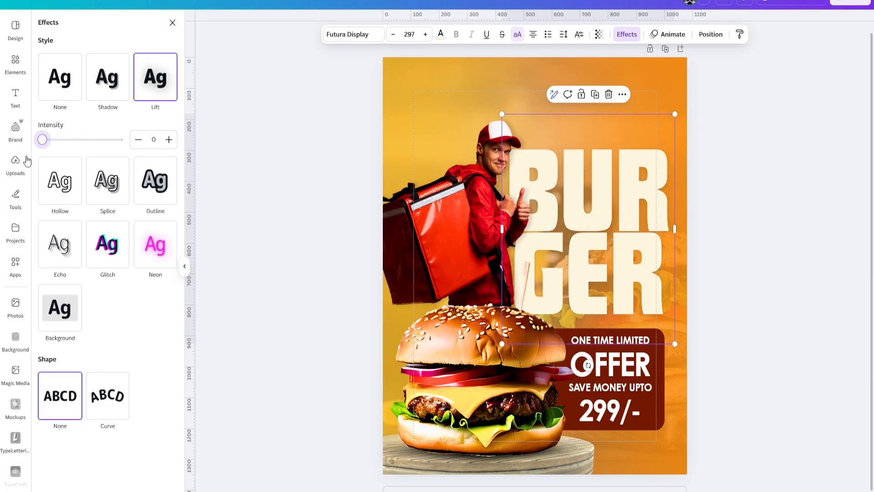
pyautogui.moveTo(43, 139); pyautogui.dragTo(45, 140)
pyautogui.click(294, 284)
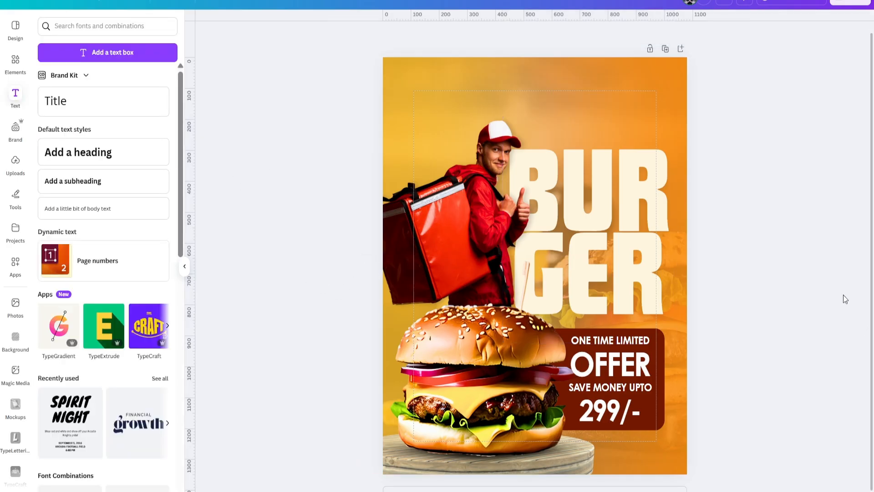
# Recolour the "ONE TIME LIMITED", "OFFER" and "SAVE MONEY UPTO" lines with the same pale cream document colour as the BURGER title
pyautogui.scroll(-1, 842, 299)
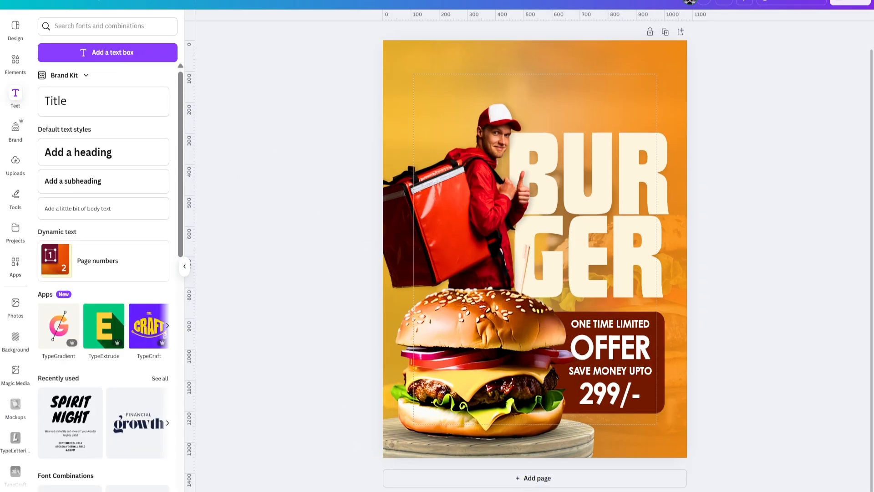
pyautogui.scroll(2, 537, 302)
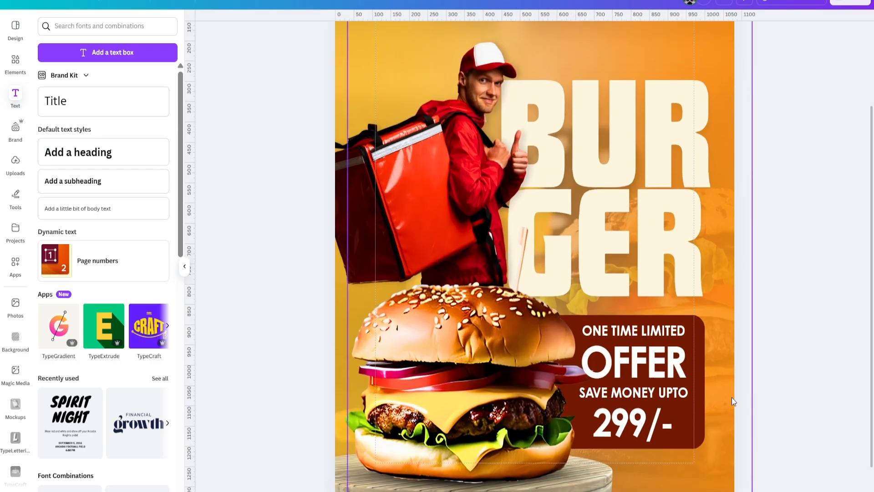
pyautogui.scroll(-2, 731, 398)
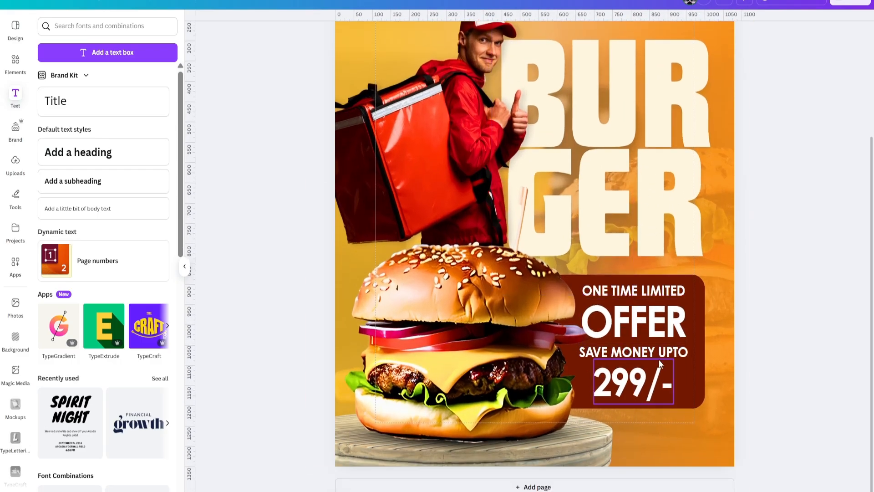
pyautogui.click(665, 290)
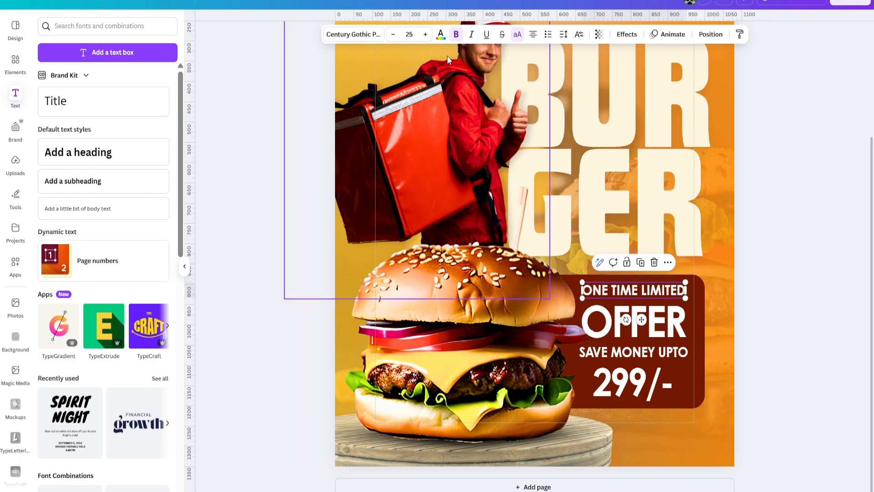
pyautogui.click(441, 34)
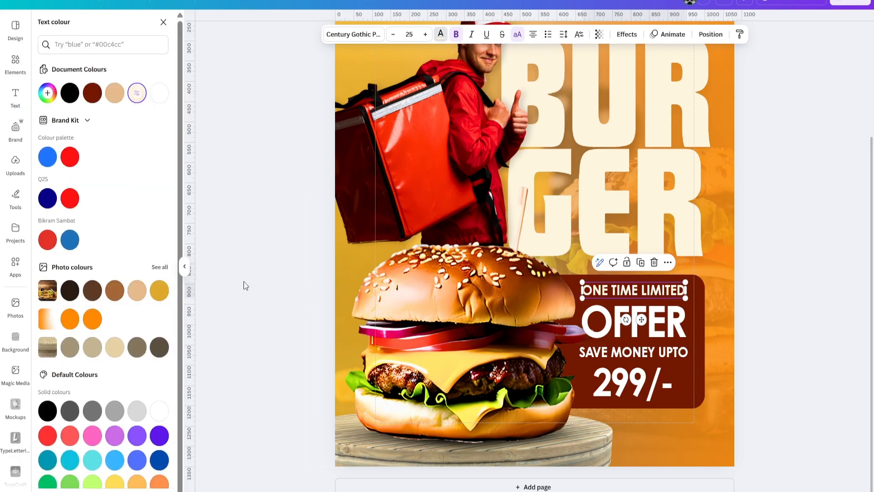
pyautogui.click(633, 321)
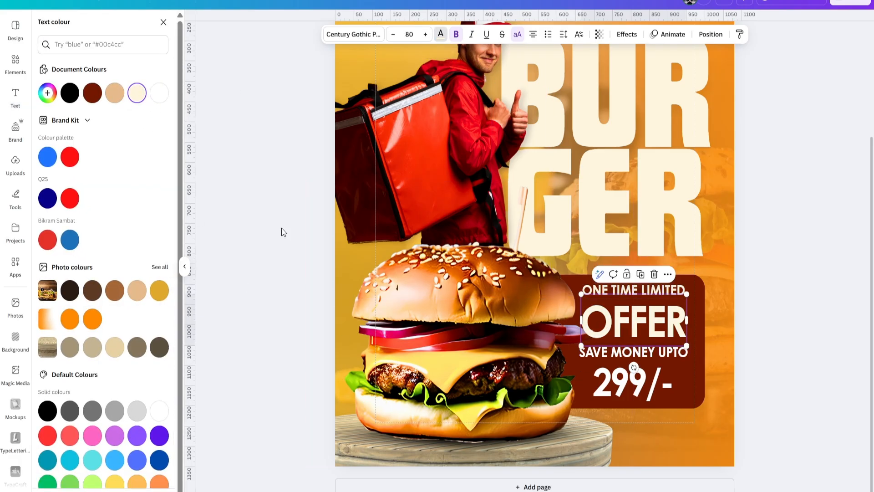
pyautogui.click(608, 353)
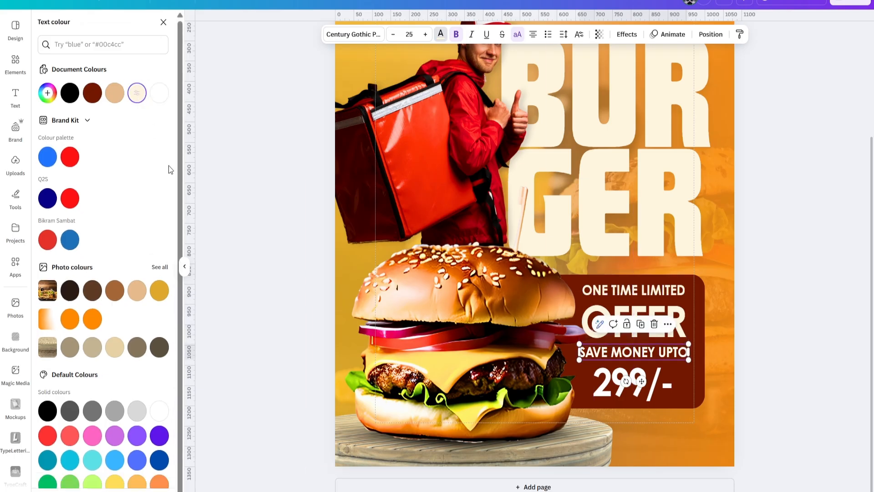
pyautogui.click(841, 379)
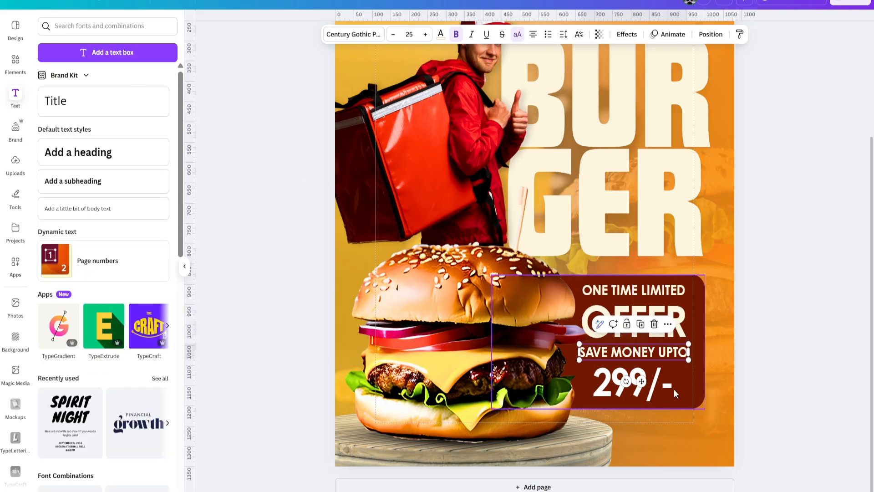
# Recolour the "299/-" price to a custom bright yellow, #FFD600, starting from the gold photo colour
pyautogui.click(606, 389)
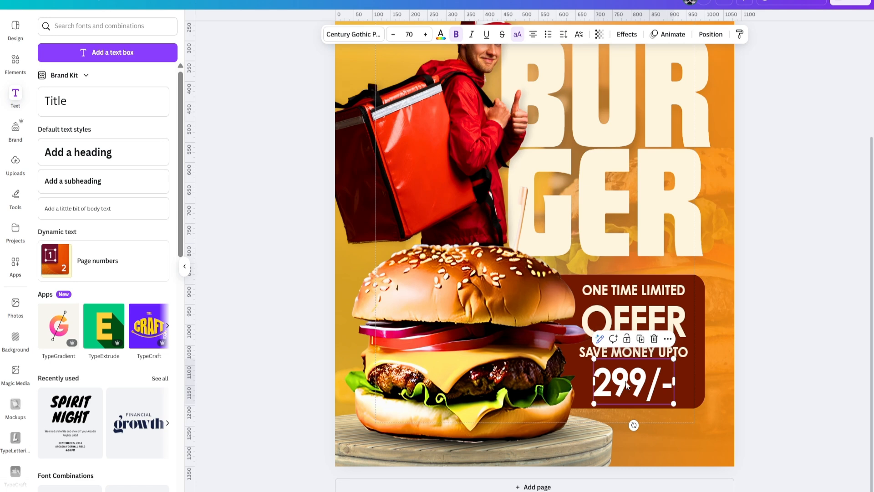
pyautogui.scroll(-2, 534, 255)
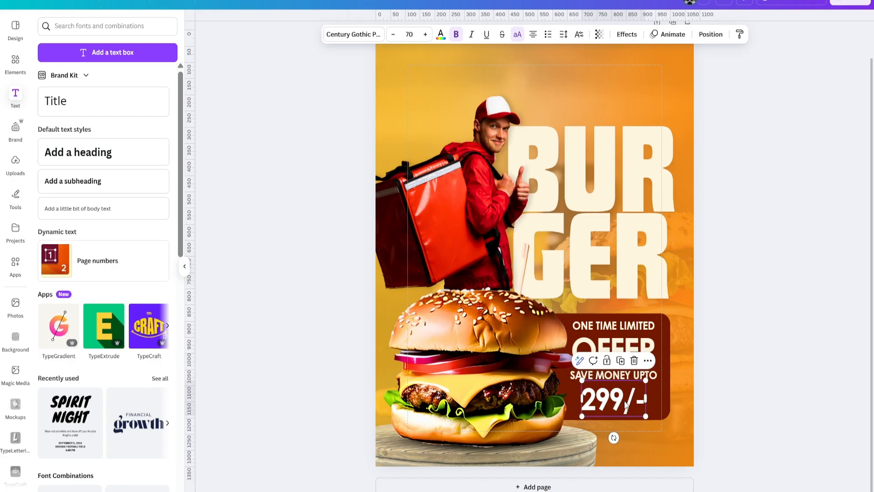
pyautogui.click(441, 35)
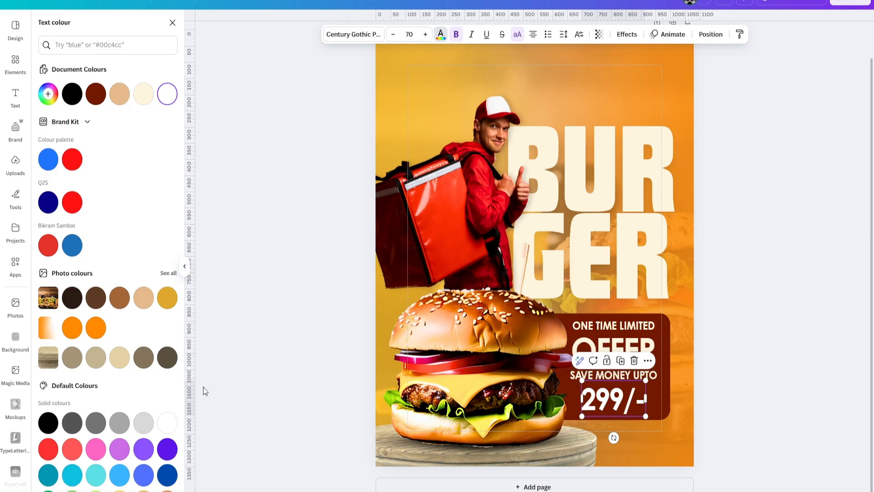
pyautogui.click(165, 299)
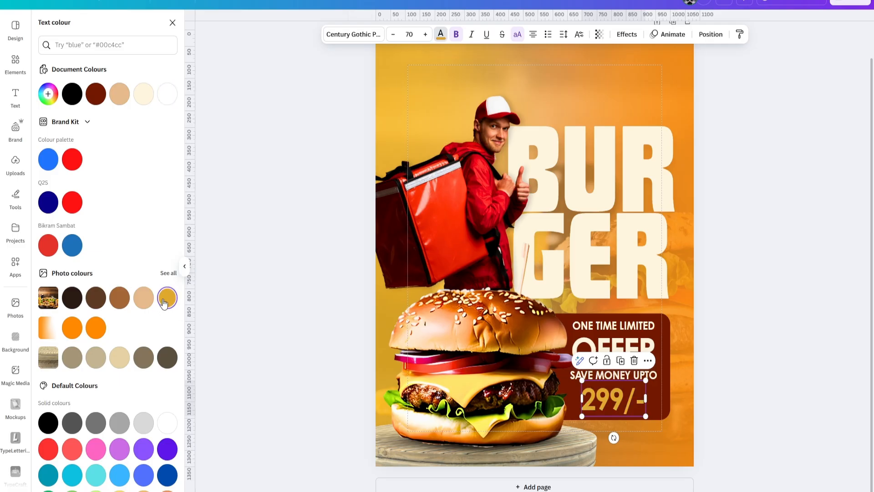
pyautogui.click(48, 93)
pyautogui.moveTo(131, 129); pyautogui.dragTo(217, 94)
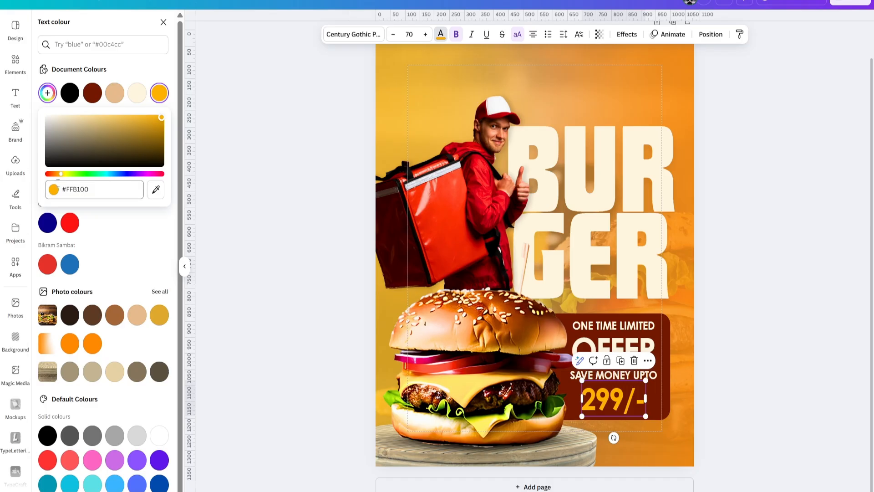
pyautogui.moveTo(61, 174); pyautogui.dragTo(65, 180)
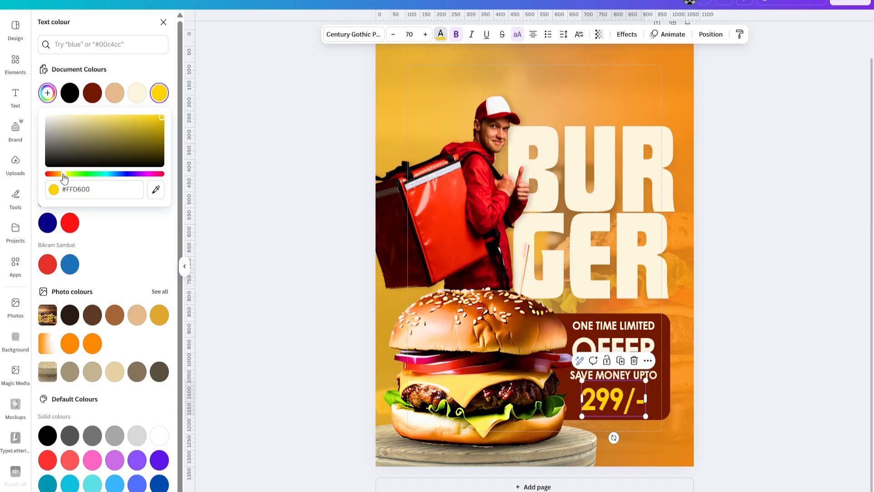
pyautogui.click(810, 380)
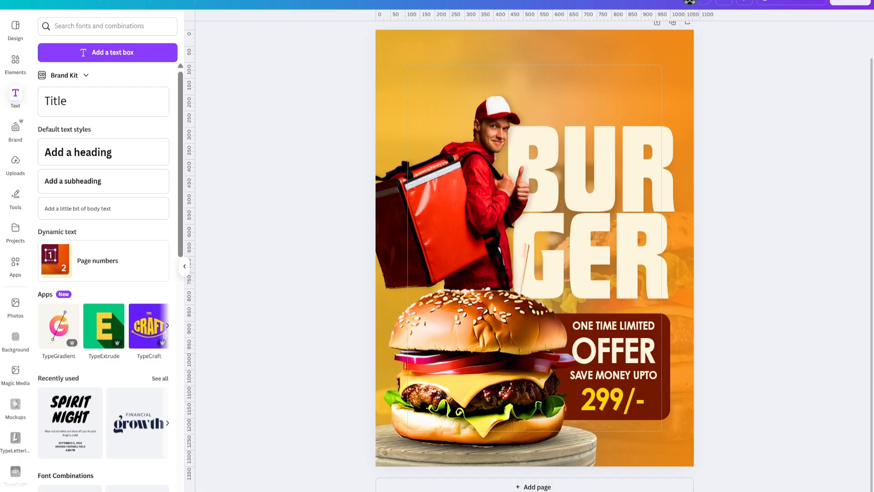
# Group the "ONE TIME LIMITED", "OFFER", "SAVE MONEY UPTO" and "299/-" lines and nudge the group slightly upward inside the dark red box
pyautogui.scroll(5, 727, 295)
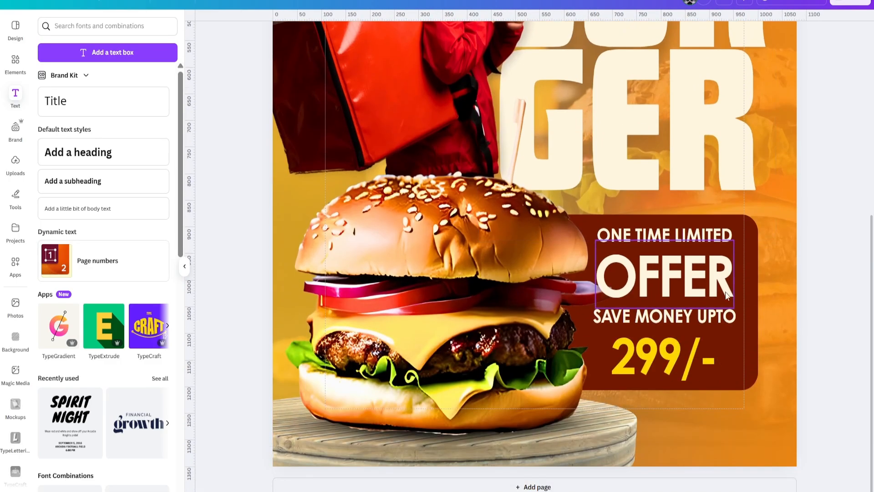
pyautogui.click(709, 240)
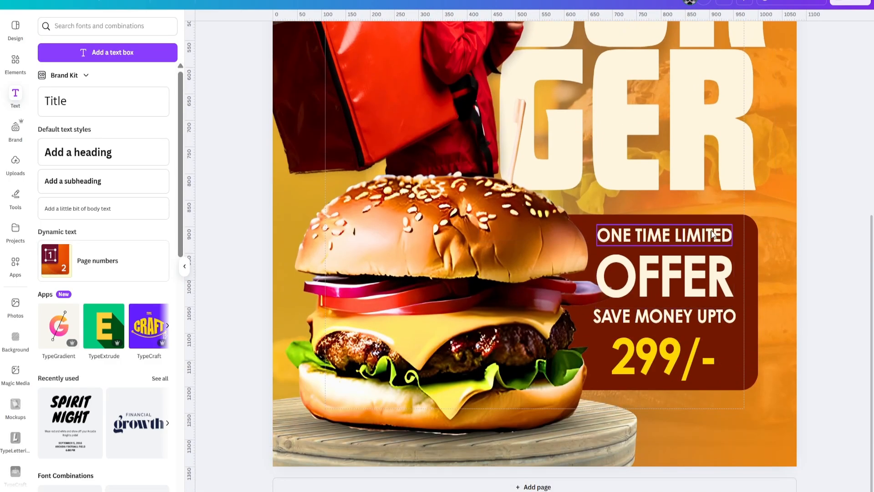
pyautogui.keyDown('shift'); pyautogui.click(717, 272); pyautogui.keyUp('shift')
pyautogui.keyDown('shift'); pyautogui.click(722, 321); pyautogui.keyUp('shift')
pyautogui.keyDown('shift'); pyautogui.click(671, 373); pyautogui.keyUp('shift')
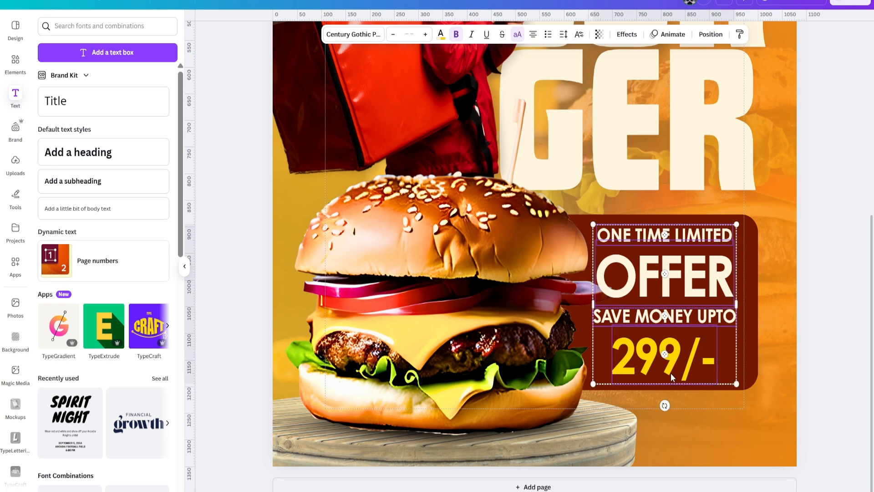
pyautogui.click(644, 204)
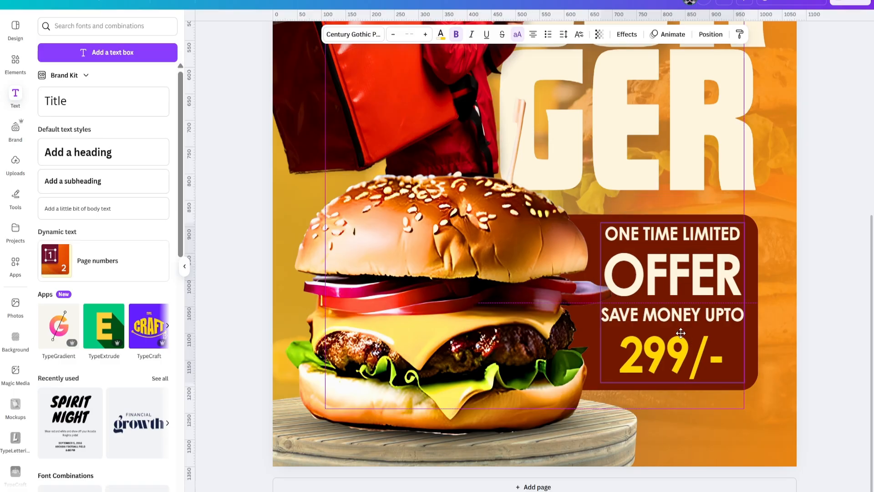
pyautogui.moveTo(674, 339)
pyautogui.mouseDown()
pyautogui.moveTo(658, 334)
pyautogui.moveTo(672, 335)
pyautogui.mouseUp()
# Make the dark red offer box slightly taller by extending its upper and lower edges around the text
pyautogui.click(752, 331)
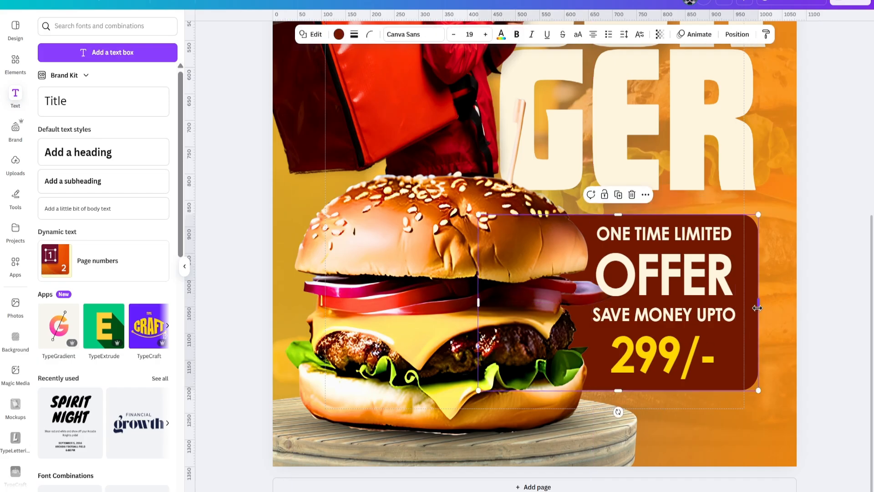
pyautogui.moveTo(755, 305); pyautogui.dragTo(756, 286)
pyautogui.moveTo(617, 216); pyautogui.dragTo(617, 208)
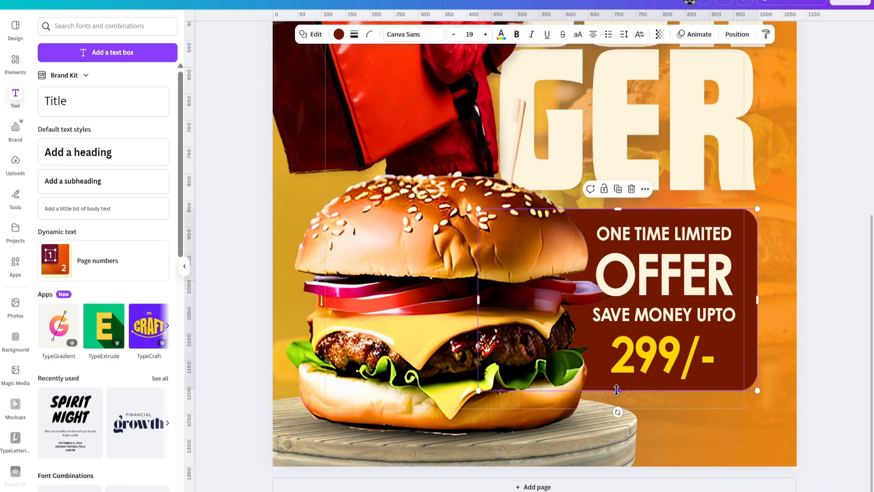
pyautogui.moveTo(617, 391); pyautogui.dragTo(618, 395)
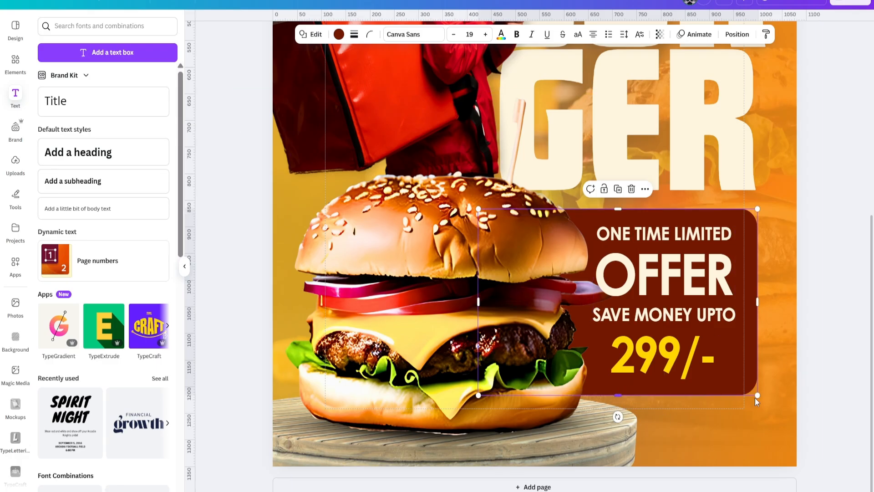
pyautogui.click(838, 400)
pyautogui.keyDown('ctrl'); pyautogui.scroll(-5, 667, 175); pyautogui.keyUp('ctrl')
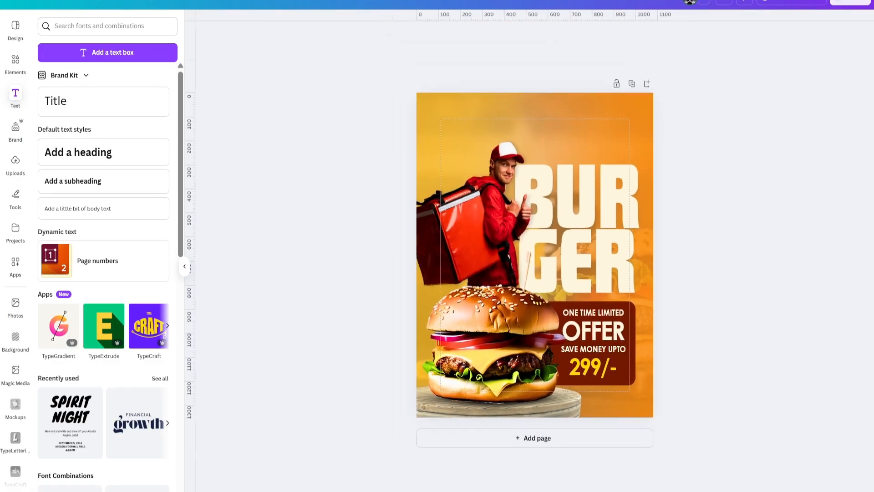
pyautogui.keyDown('ctrl'); pyautogui.scroll(1, 668, 175); pyautogui.keyUp('ctrl')
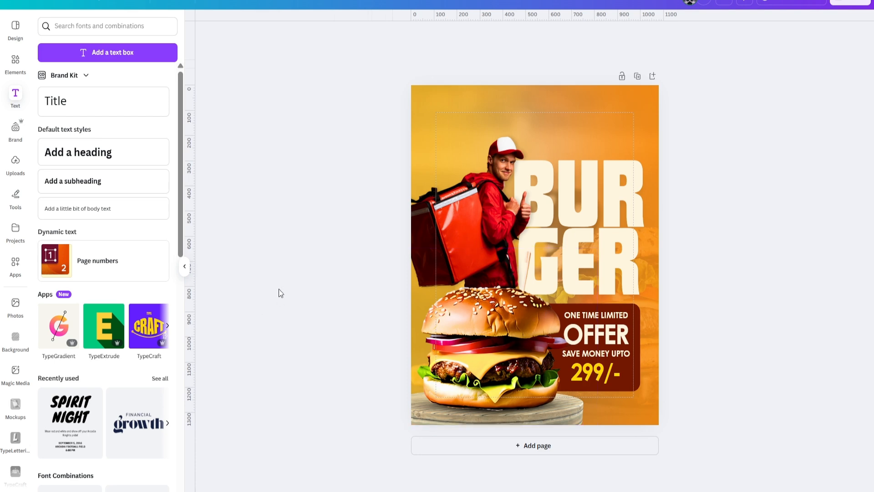
# Search the graphics elements for "light" and add the yellow Light Gradient Circle to the poster
pyautogui.click(12, 63)
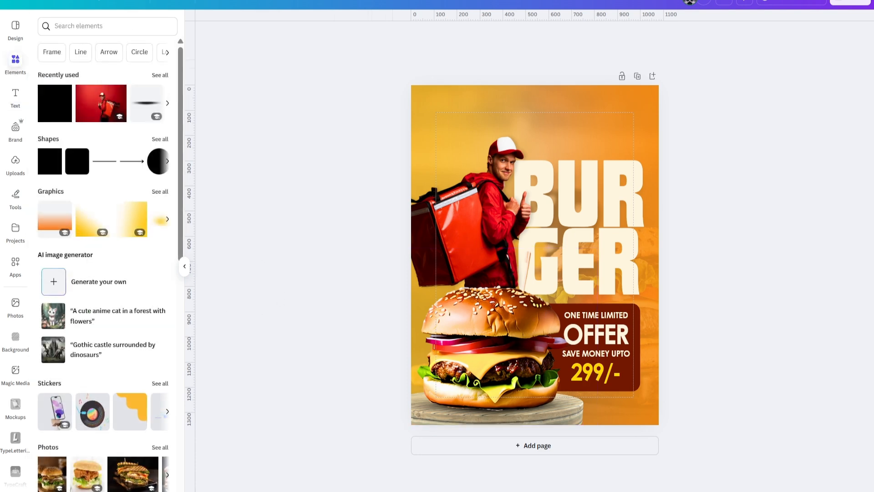
pyautogui.click(124, 21)
pyautogui.write('light')
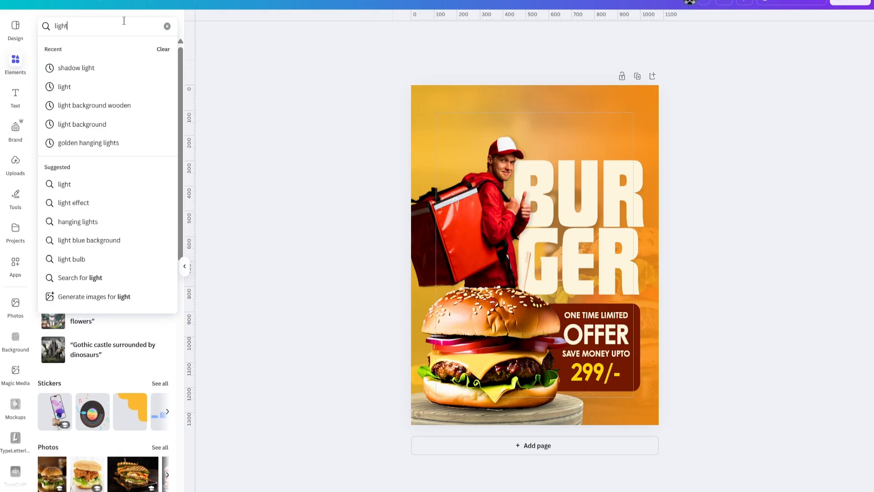
pyautogui.press('Return')
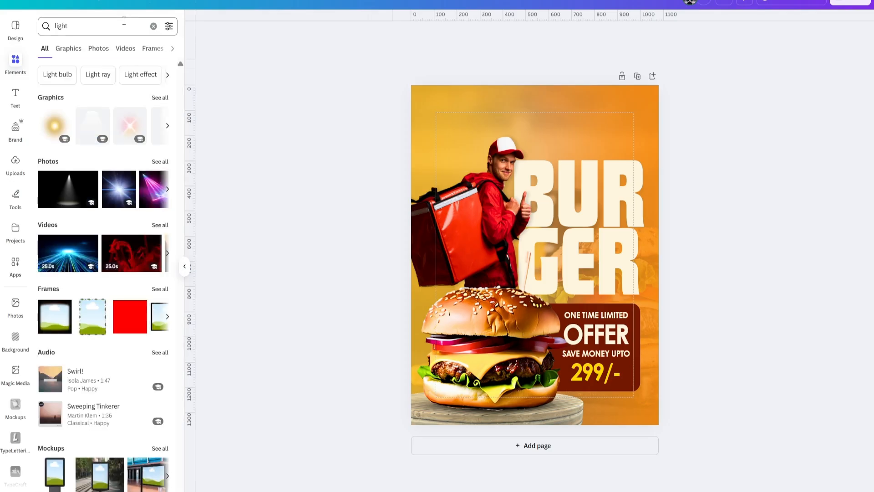
pyautogui.click(68, 48)
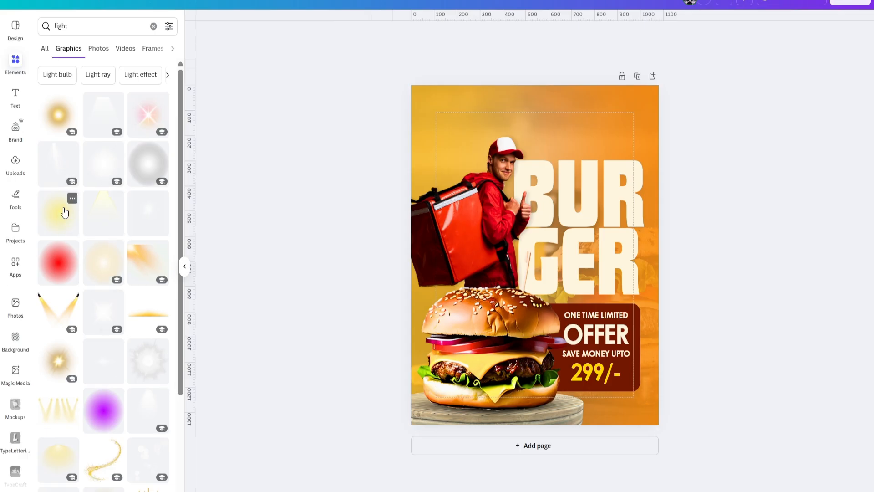
pyautogui.click(72, 199)
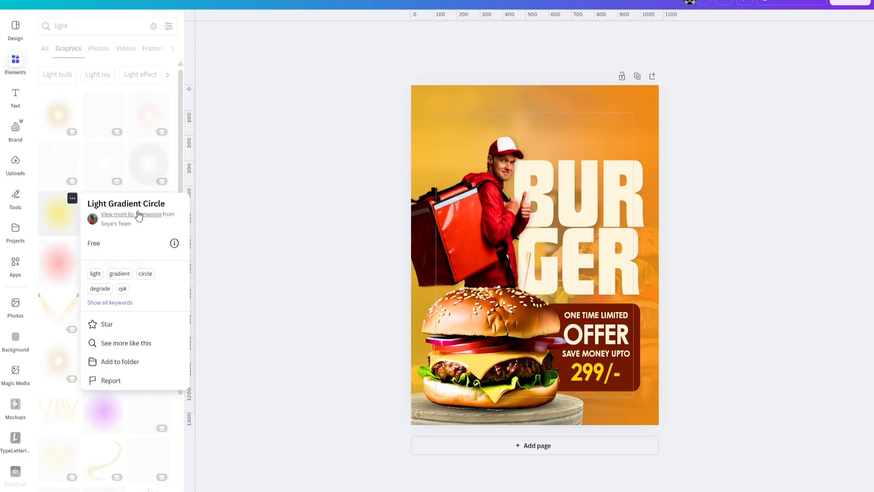
pyautogui.click(56, 219)
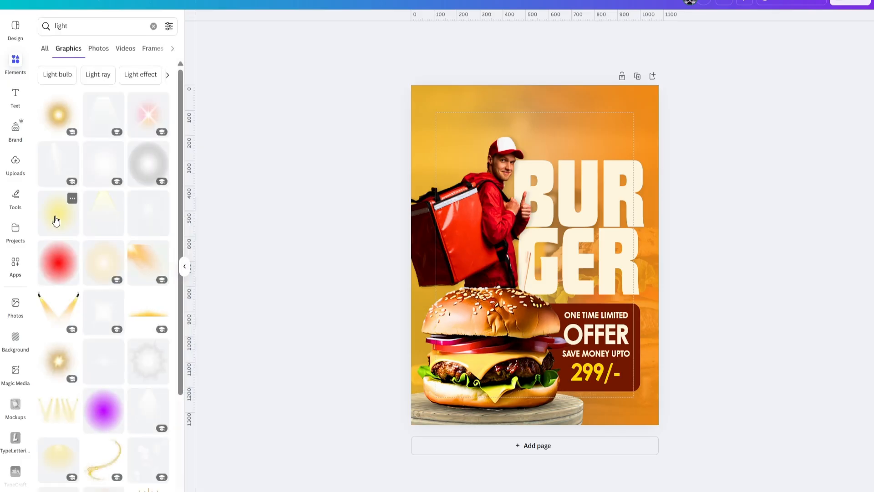
pyautogui.click(55, 218)
pyautogui.moveTo(542, 263); pyautogui.dragTo(522, 269)
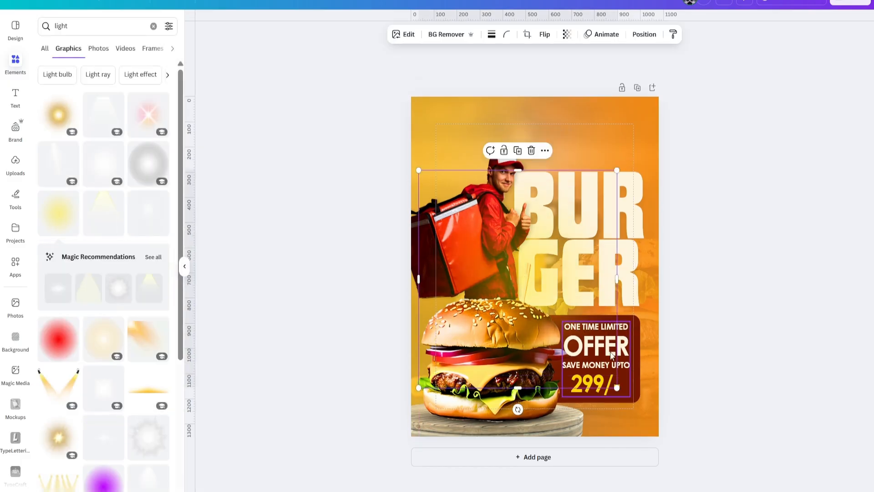
# Shrink the yellow light circle and position it as a glow over the burger's top bun, left of centre
pyautogui.moveTo(614, 383); pyautogui.dragTo(477, 233)
pyautogui.moveTo(451, 194); pyautogui.dragTo(464, 327)
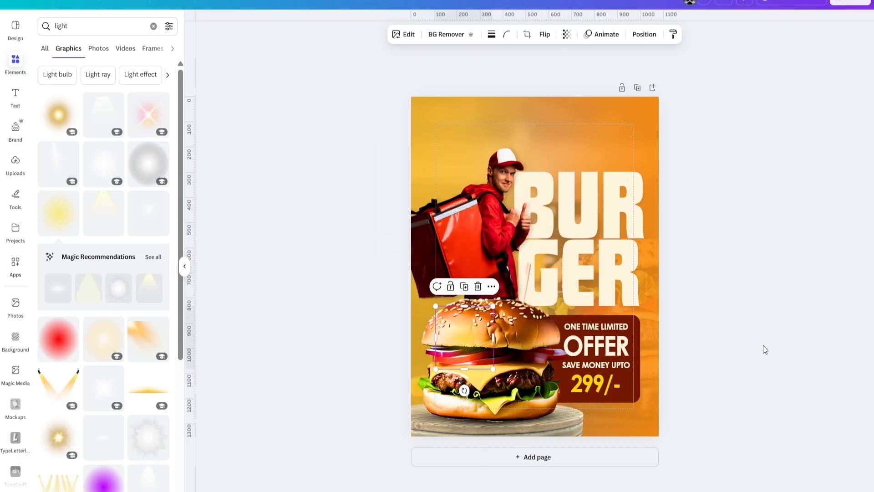
pyautogui.click(778, 345)
pyautogui.moveTo(470, 344)
pyautogui.mouseDown()
pyautogui.moveTo(424, 401)
pyautogui.moveTo(316, 410)
pyautogui.moveTo(463, 333)
pyautogui.mouseUp()
pyautogui.click(368, 327)
pyautogui.click(812, 378)
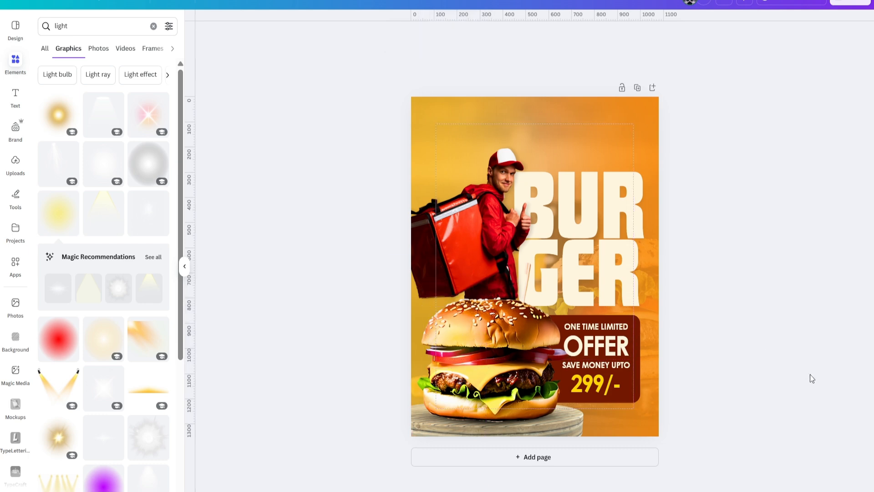
pyautogui.scroll(5, 501, 319)
pyautogui.scroll(-4, 501, 318)
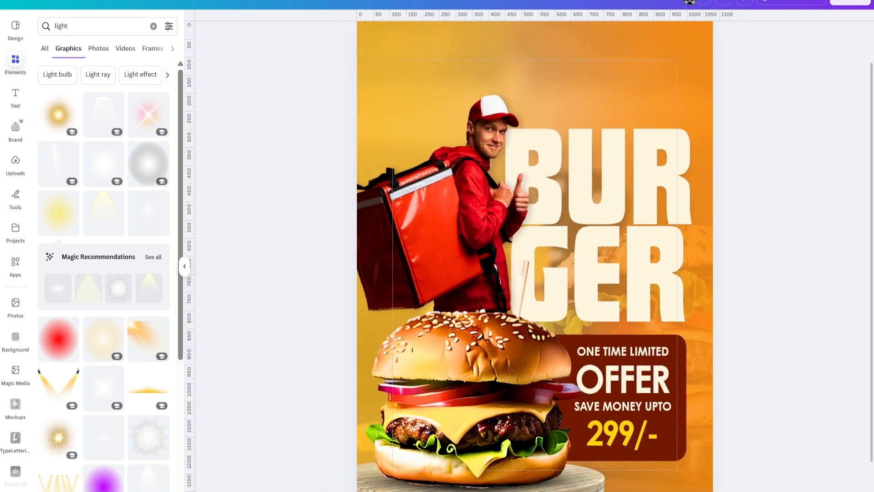
pyautogui.click(446, 353)
pyautogui.moveTo(446, 352); pyautogui.dragTo(458, 337)
pyautogui.click(324, 356)
# Place a copy of the yellow glow over the "299/-" price and shrink it to fit around the digits
pyautogui.scroll(5, 522, 413)
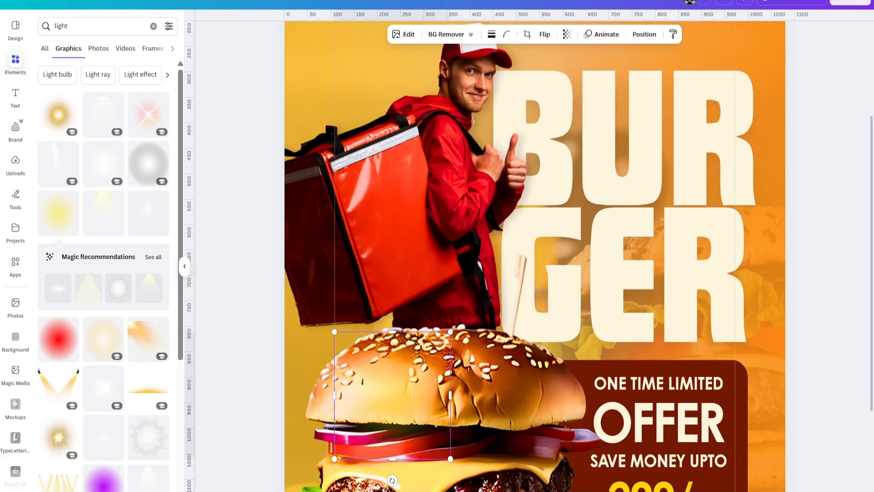
pyautogui.moveTo(387, 287); pyautogui.dragTo(641, 380)
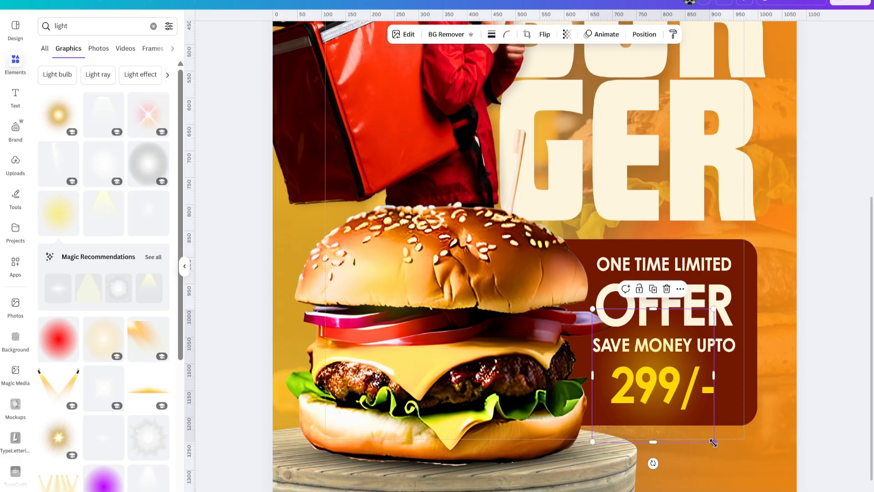
pyautogui.moveTo(712, 441); pyautogui.dragTo(668, 403)
pyautogui.click(653, 371)
pyautogui.click(615, 336)
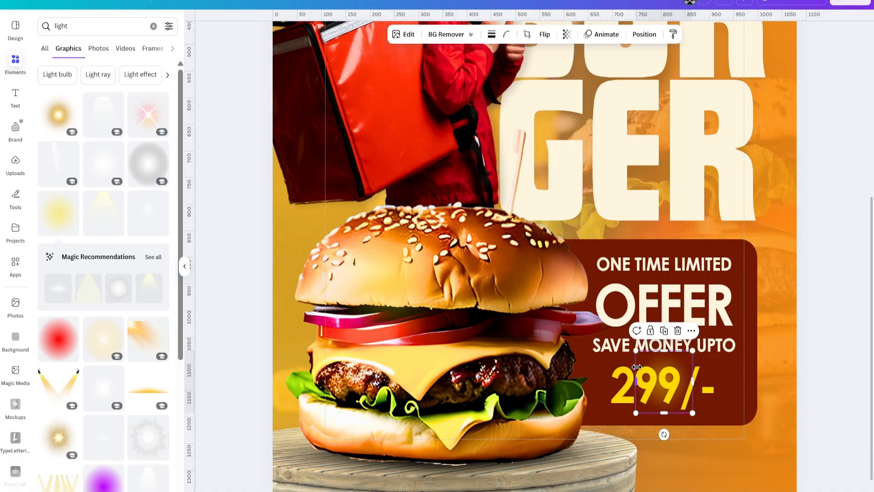
pyautogui.moveTo(636, 352); pyautogui.dragTo(632, 347)
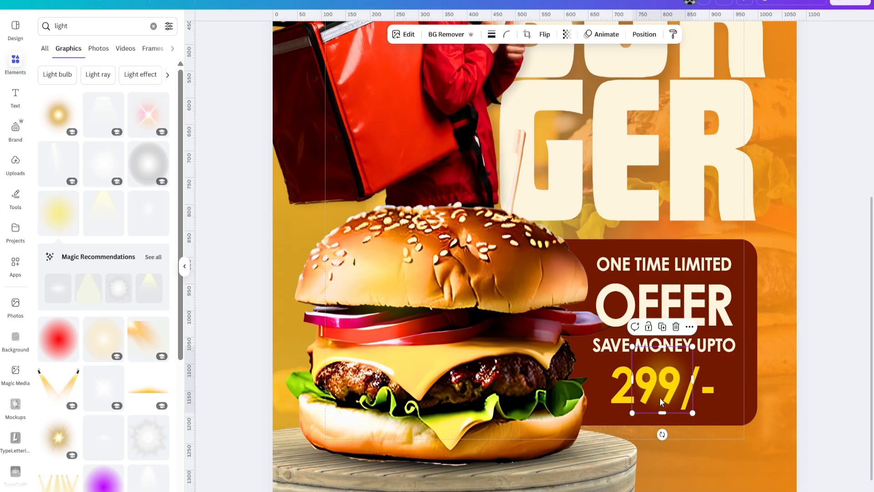
pyautogui.moveTo(656, 396); pyautogui.dragTo(665, 397)
pyautogui.press('Escape')
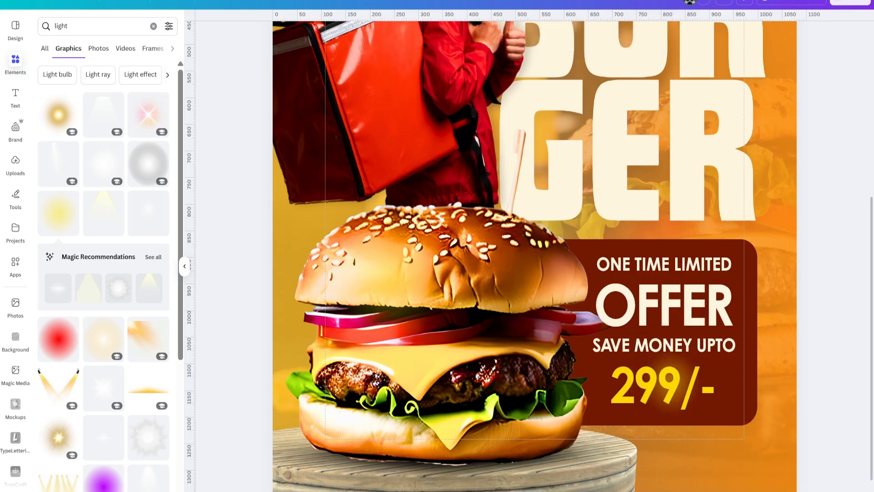
# Enlarge the yellow glow on the burger bun to about 263 by 263
pyautogui.scroll(-6, 534, 255)
pyautogui.scroll(4, 534, 255)
pyautogui.scroll(-2, 534, 255)
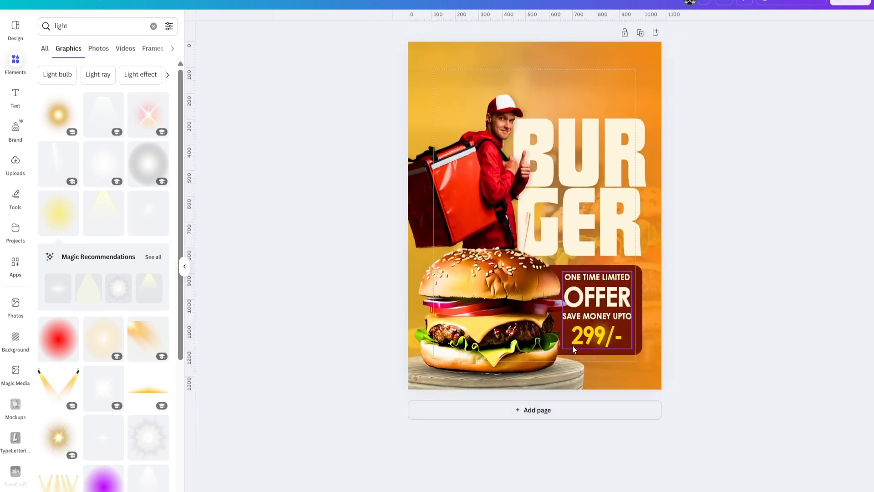
pyautogui.click(470, 306)
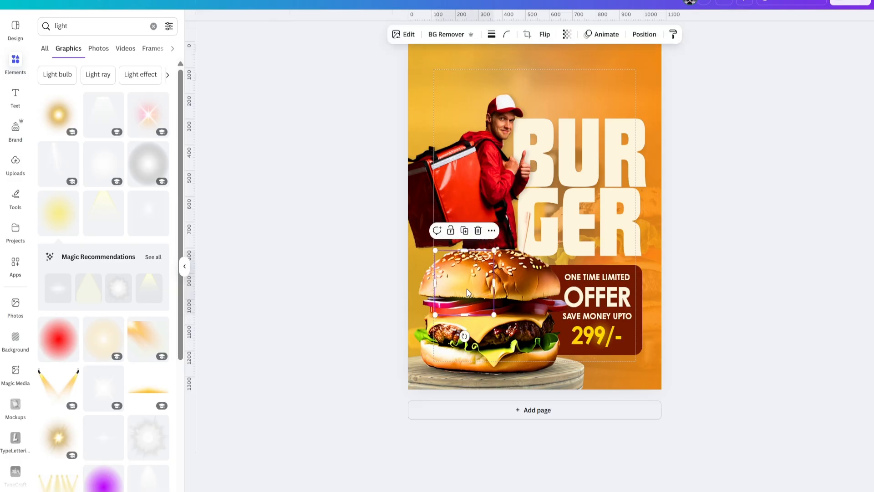
pyautogui.scroll(2, 470, 306)
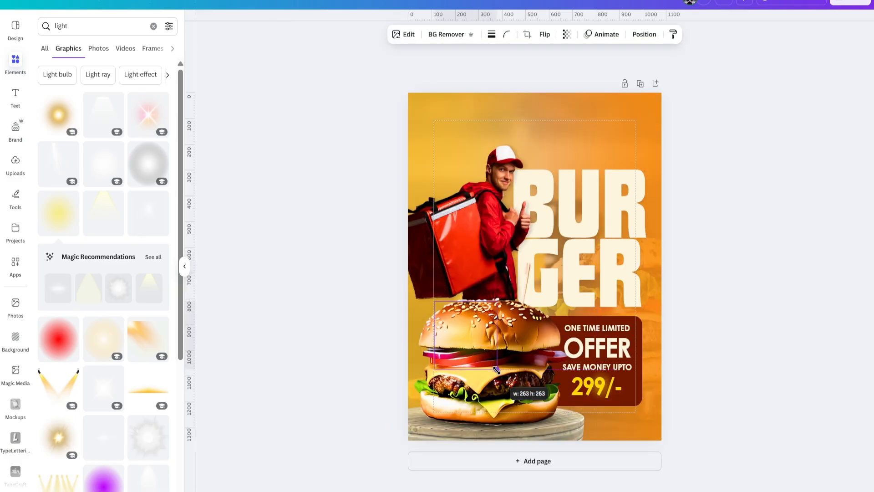
pyautogui.click(783, 347)
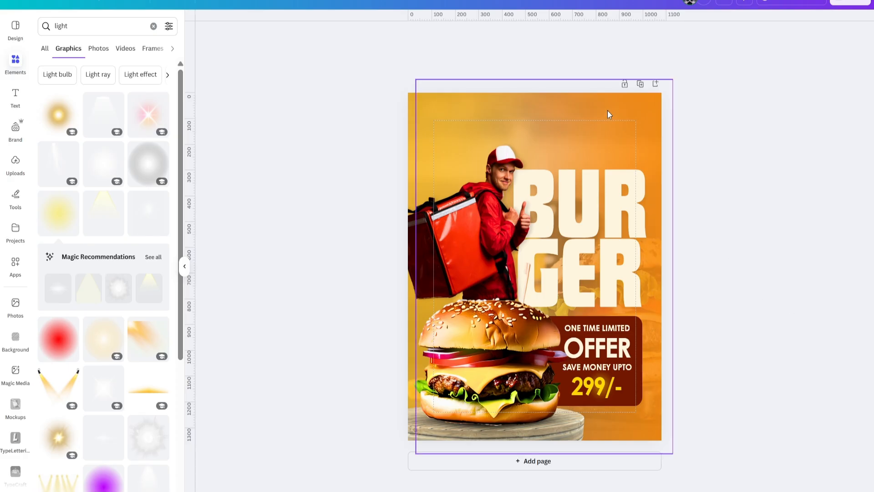
# Set the transparency value of the beige overlay directly above the background photo to about 79
pyautogui.click(594, 128)
pyautogui.click(645, 35)
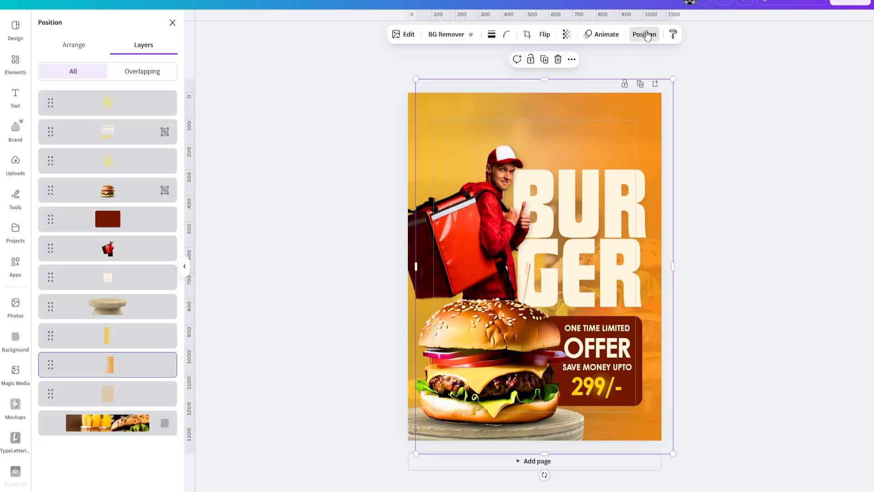
pyautogui.click(114, 394)
pyautogui.click(662, 35)
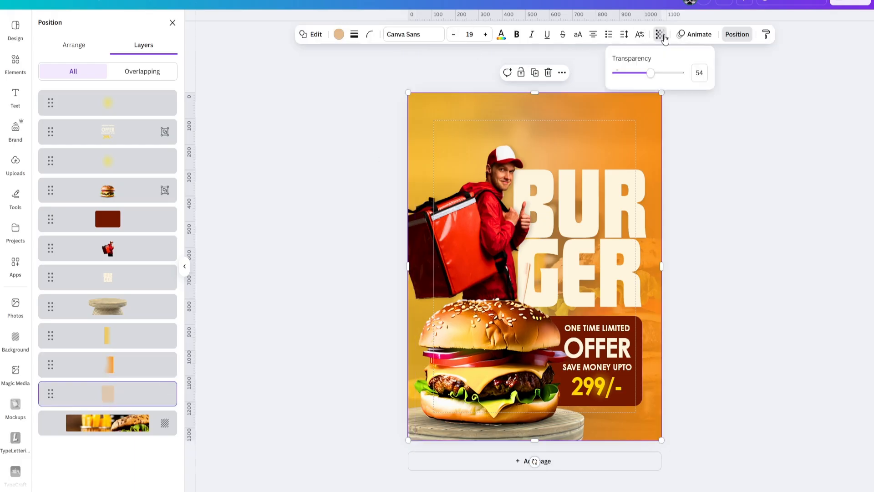
pyautogui.moveTo(652, 73); pyautogui.dragTo(667, 72)
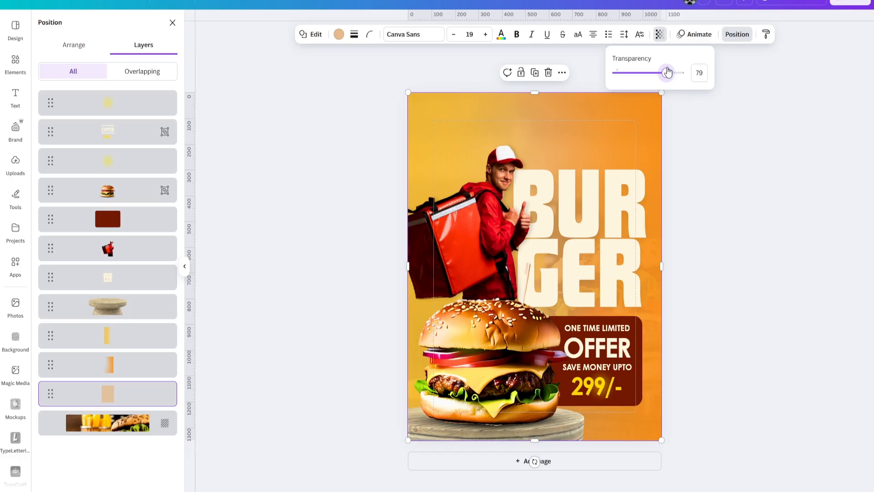
pyautogui.moveTo(667, 72); pyautogui.dragTo(668, 71)
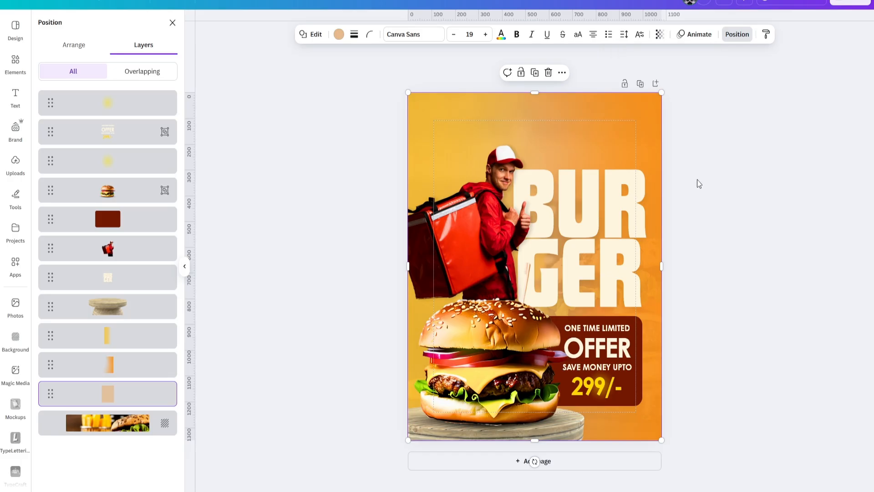
# Shift the orange gradient slightly toward the poster's left edge and nudge the yellow gradient on the left side
pyautogui.click(628, 106)
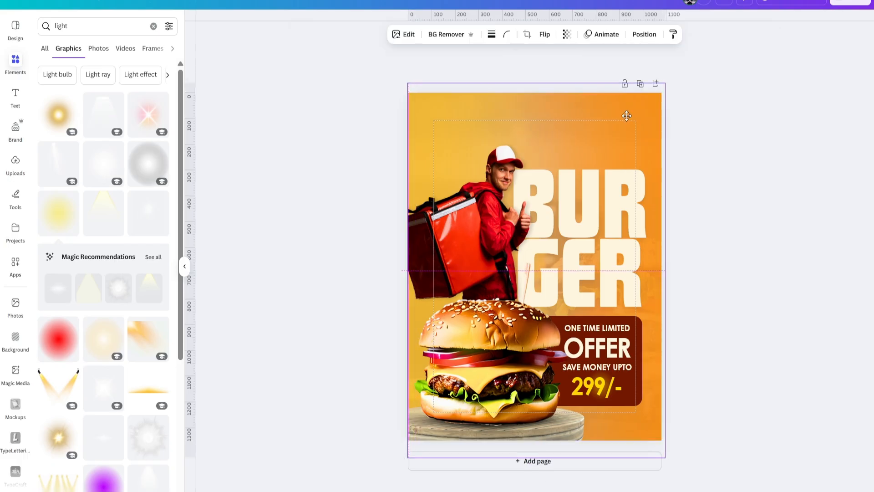
pyautogui.click(430, 132)
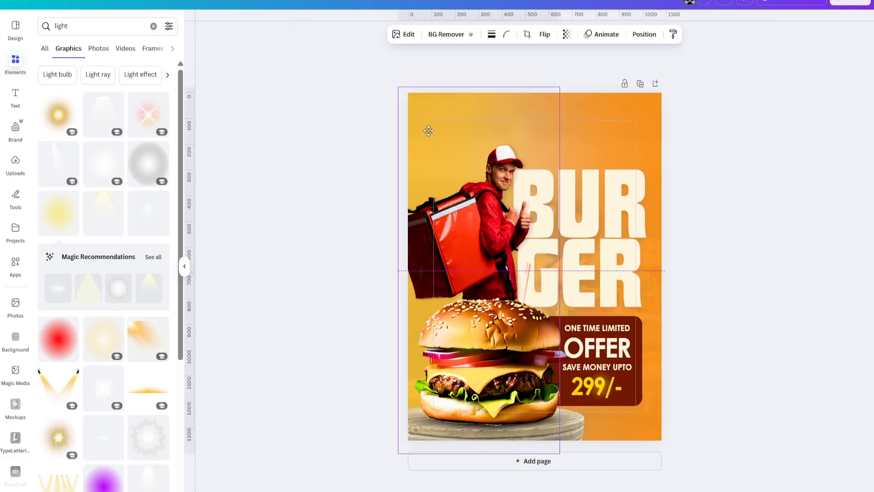
pyautogui.moveTo(429, 131); pyautogui.dragTo(433, 132)
pyautogui.click(342, 143)
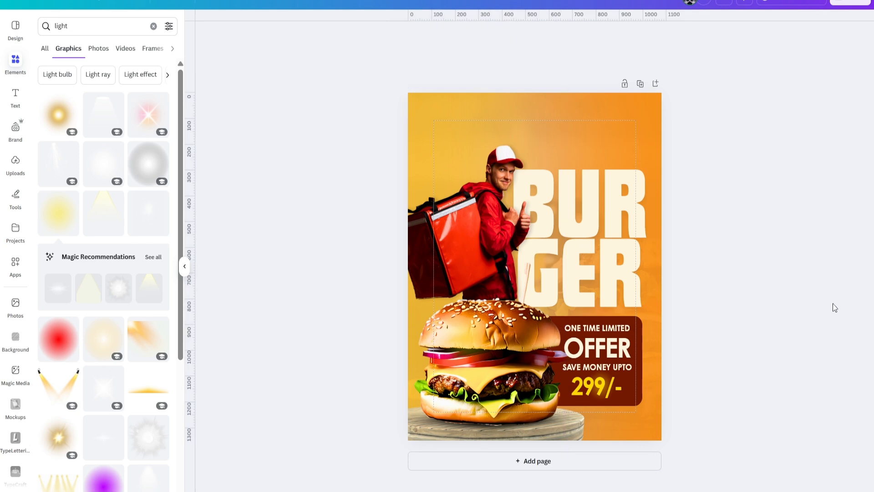
# Ungroup the offer text and place a copy of "ONE TIME LIMITED" at the poster's upper right
pyautogui.hotkey('ctrl', '+')
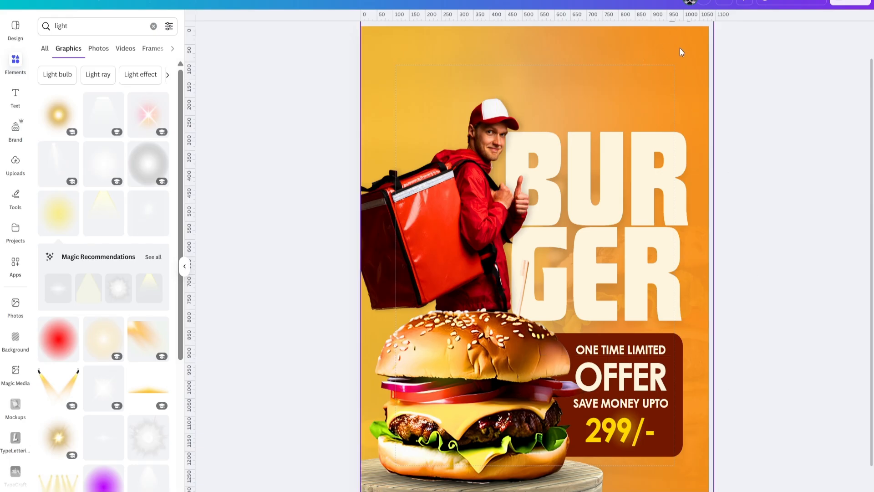
pyautogui.click(641, 351)
pyautogui.click(606, 322)
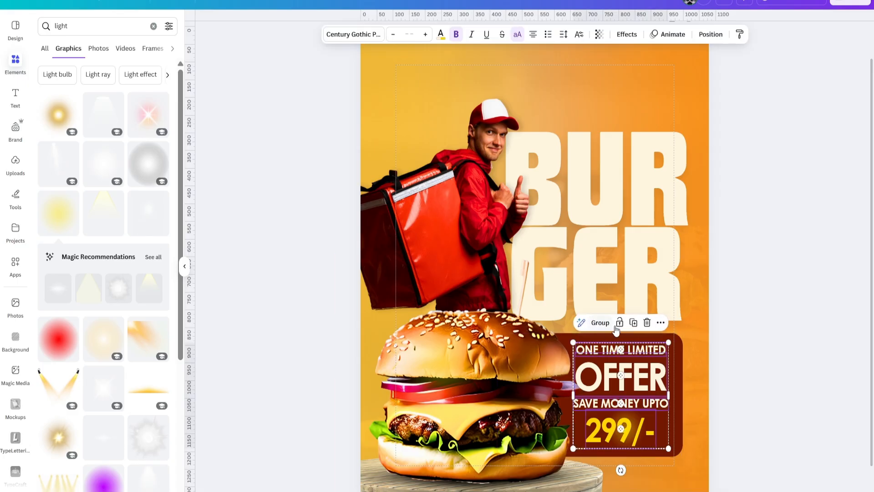
pyautogui.click(662, 348)
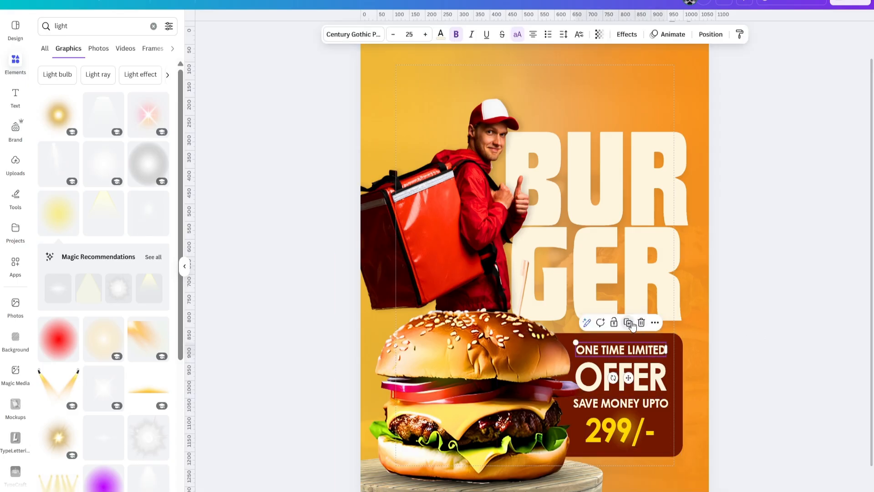
pyautogui.click(628, 322)
pyautogui.moveTo(638, 385); pyautogui.dragTo(644, 86)
# Replace the copied text above the BURGER title with "YOUR LOGO"
pyautogui.scroll(2, 645, 102)
pyautogui.doubleClick(643, 100)
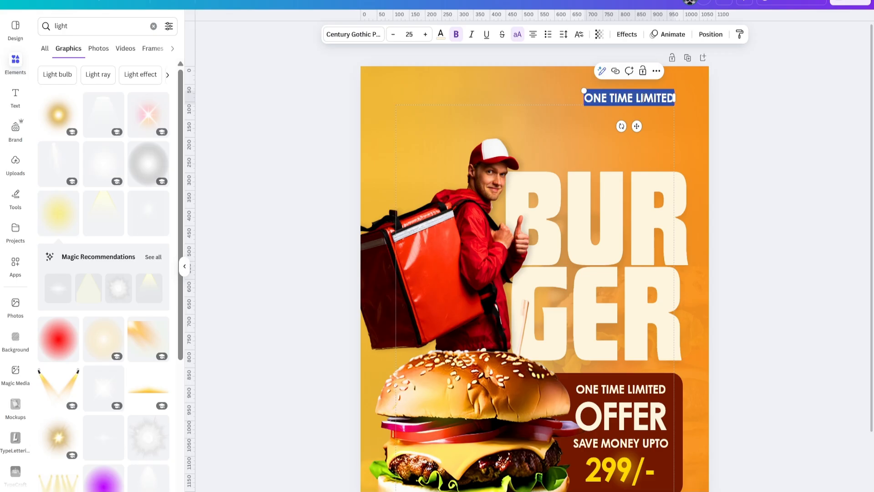
pyautogui.write('YOU')
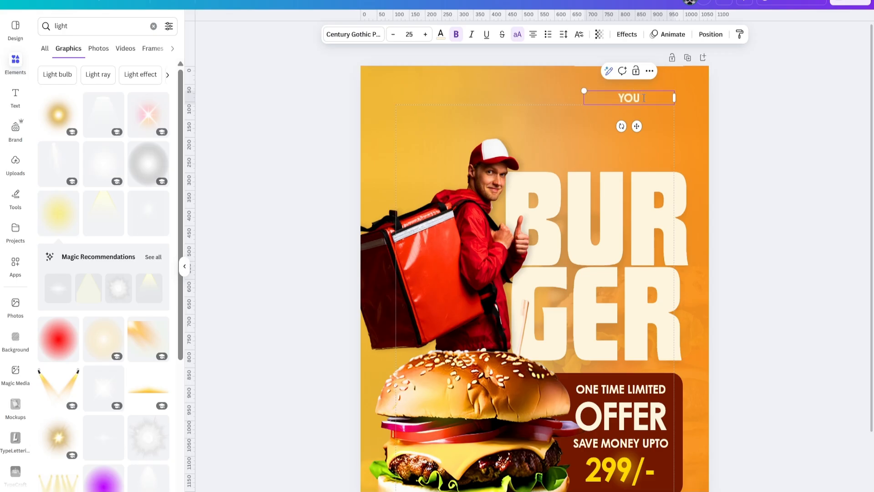
pyautogui.write('R LOGO')
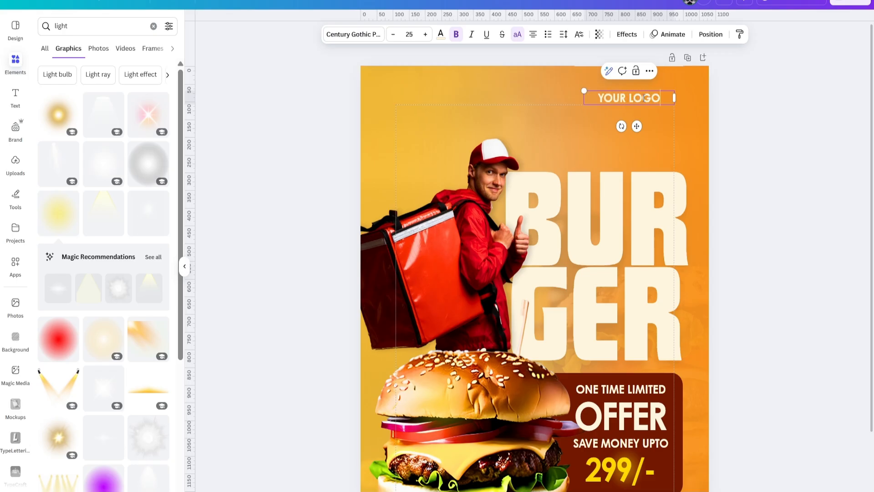
pyautogui.click(757, 148)
# Right-align the "YOUR LOGO" text and narrow its box so the words wrap onto two lines
pyautogui.click(658, 102)
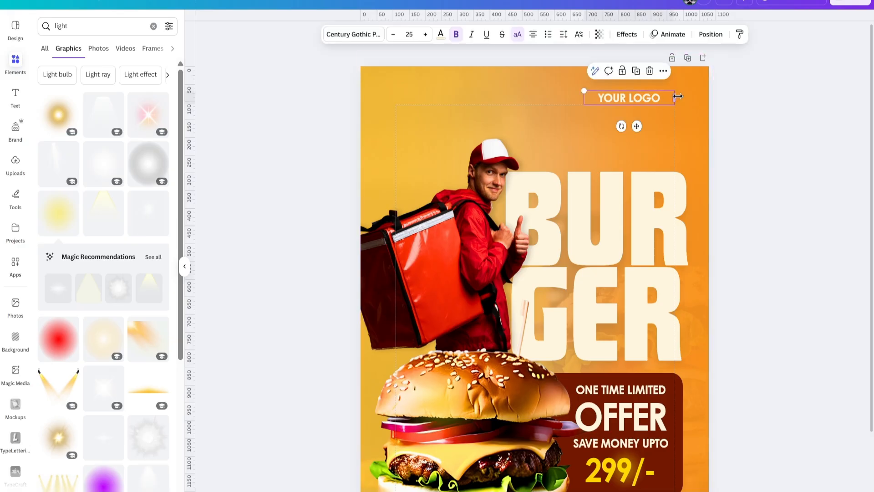
pyautogui.doubleClick(674, 97)
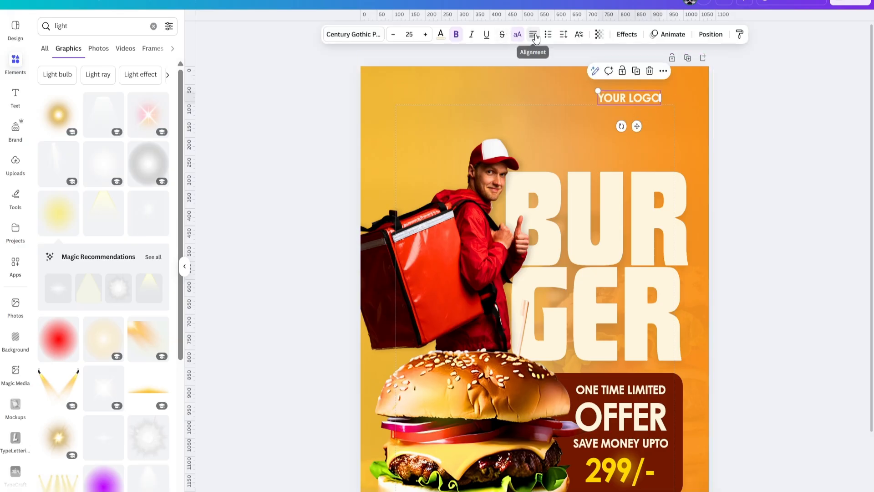
pyautogui.moveTo(663, 96); pyautogui.dragTo(655, 96)
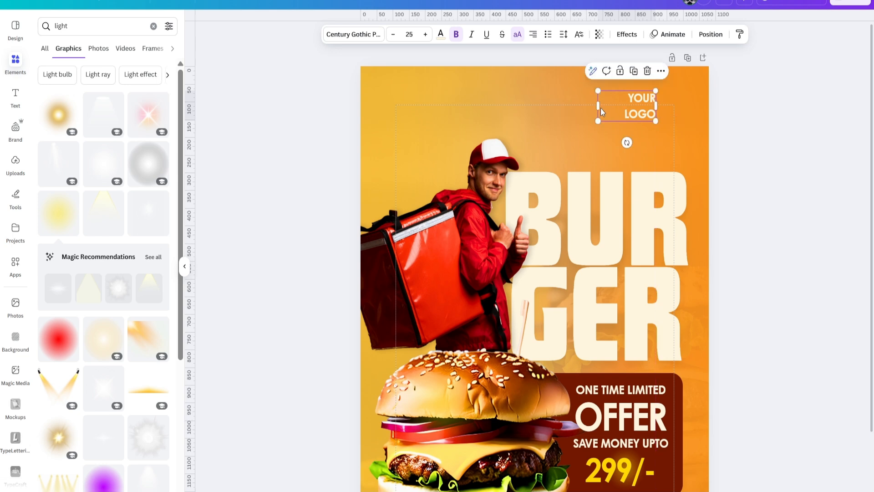
pyautogui.moveTo(597, 105); pyautogui.dragTo(619, 110)
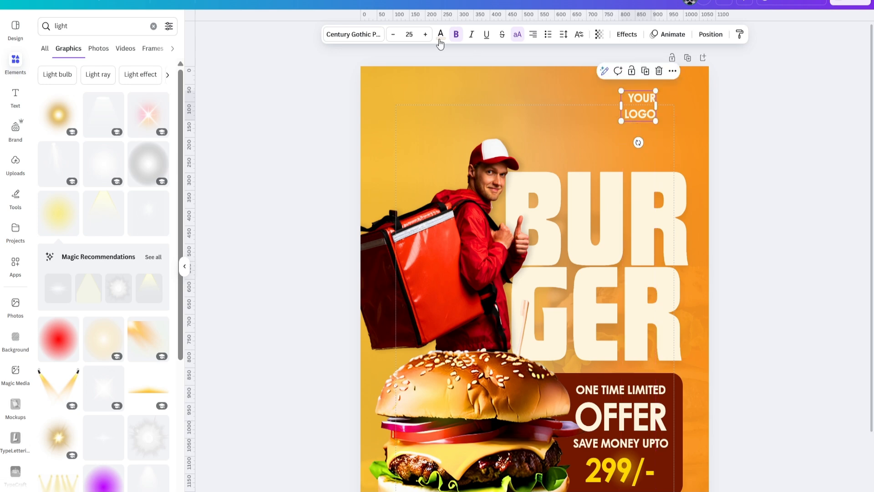
# Set "YOUR LOGO" to size 21 with tighter line spacing and move it up to the poster's right margin
pyautogui.click(409, 35)
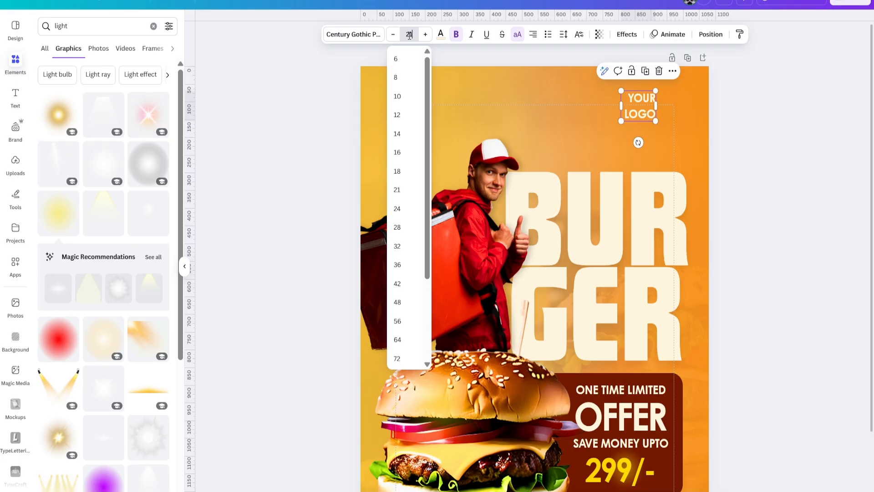
pyautogui.press('Return')
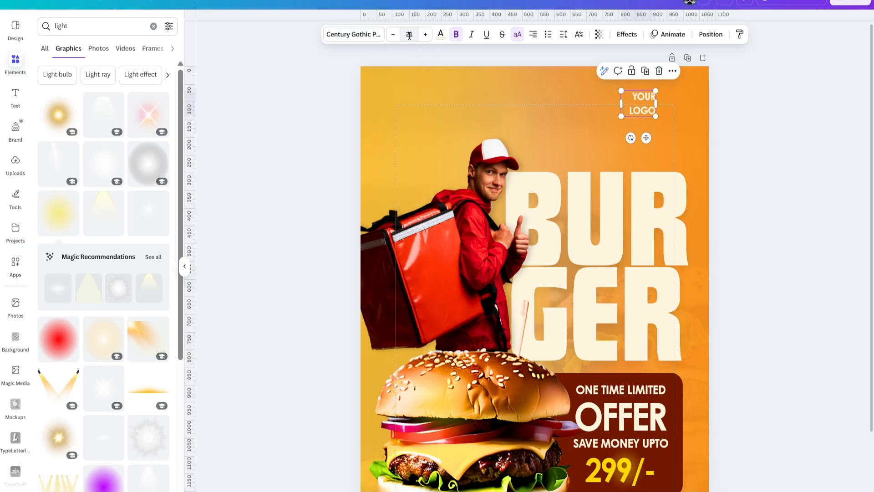
pyautogui.click(564, 36)
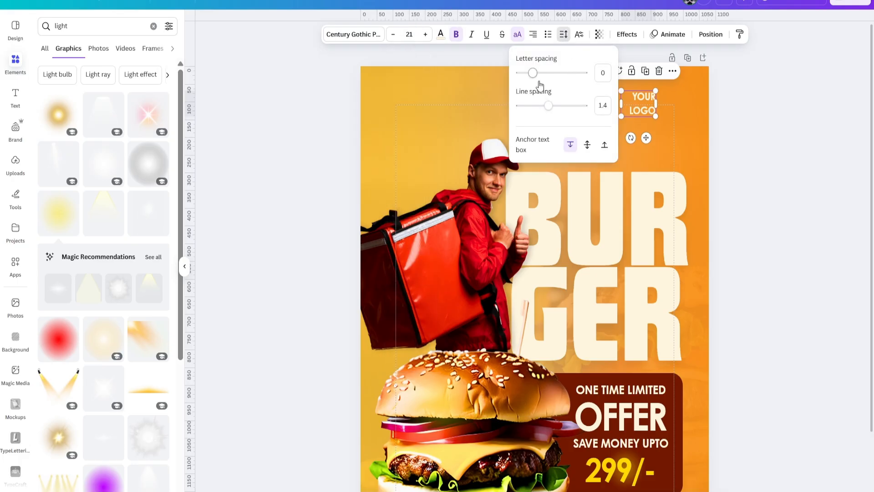
pyautogui.moveTo(543, 111); pyautogui.dragTo(537, 113)
pyautogui.click(753, 152)
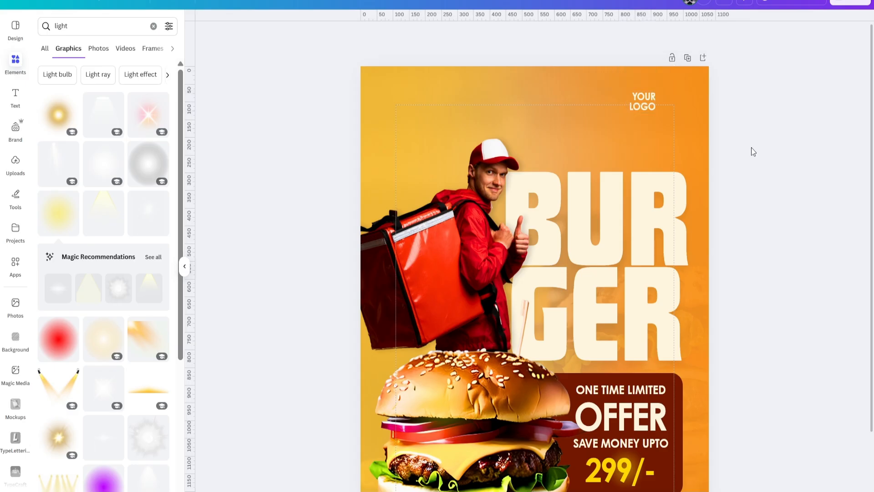
pyautogui.moveTo(652, 101); pyautogui.dragTo(671, 93)
pyautogui.click(813, 178)
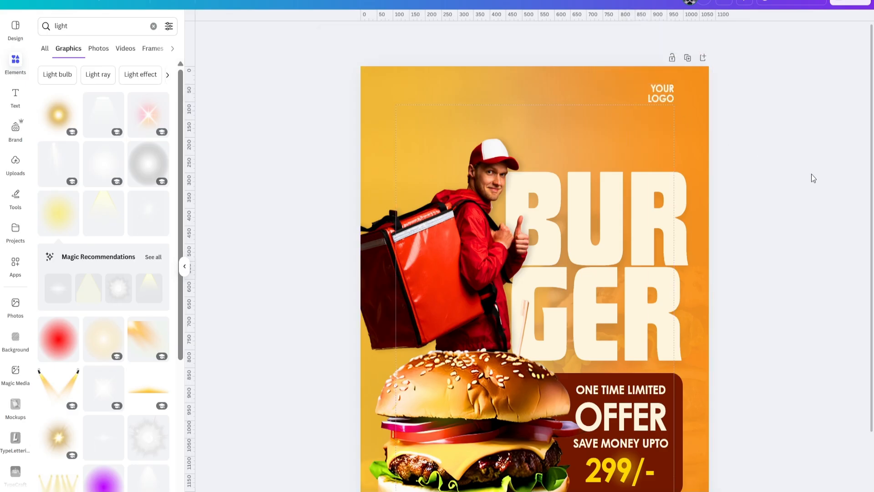
# Search the graphics for "burger logo" and add the outlined burger icon over the upper part of the poster
pyautogui.click(15, 64)
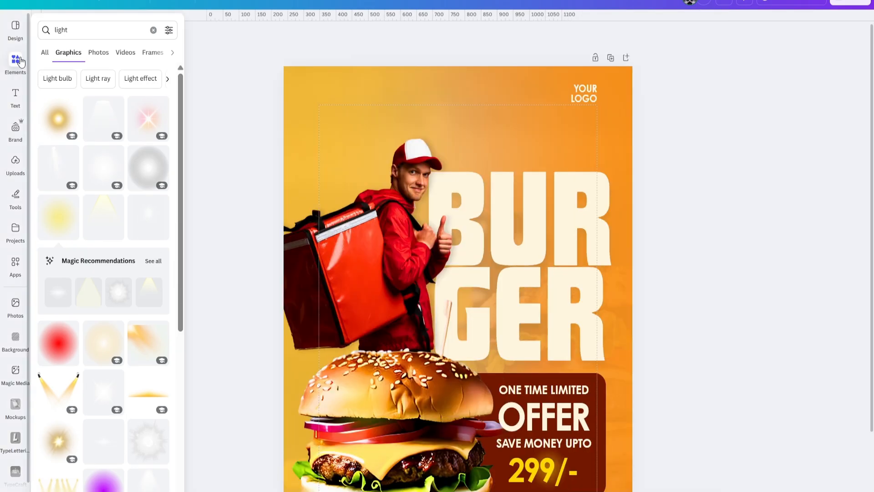
pyautogui.click(79, 30)
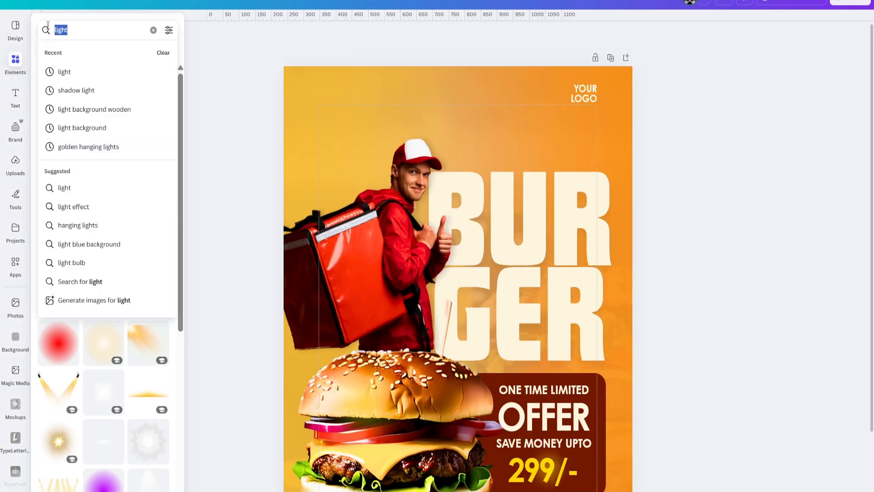
pyautogui.write('burger')
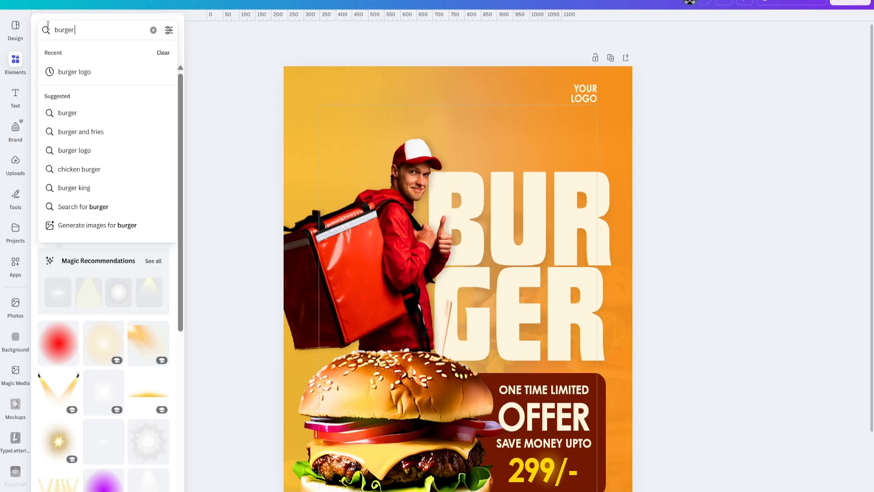
pyautogui.write(' logo')
pyautogui.press('Return')
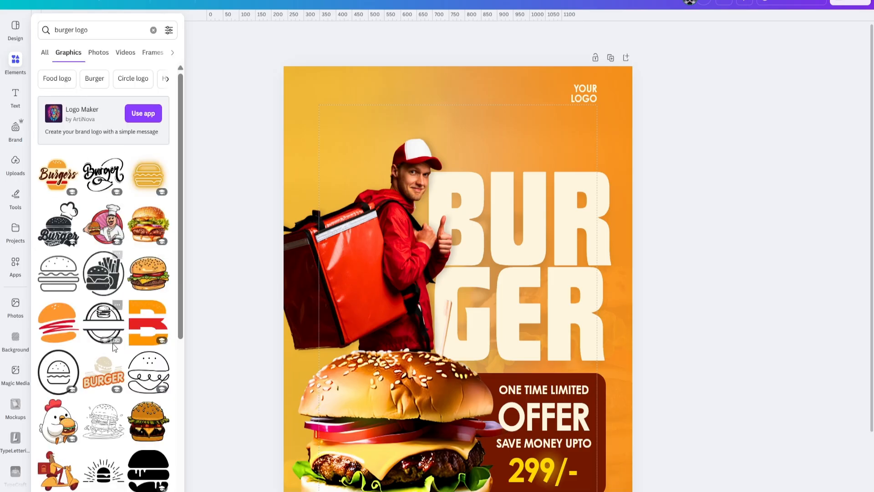
pyautogui.scroll(-3, 146, 383)
pyautogui.scroll(3, 46, 277)
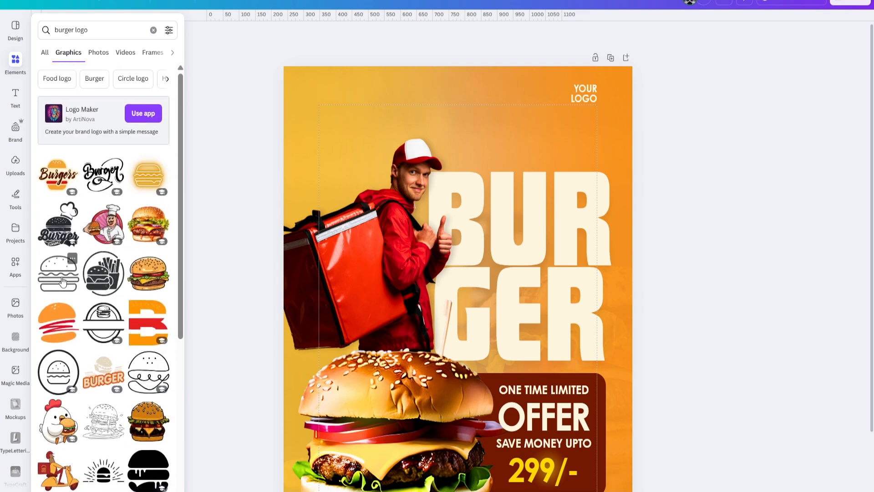
pyautogui.click(62, 281)
pyautogui.moveTo(484, 303); pyautogui.dragTo(499, 190)
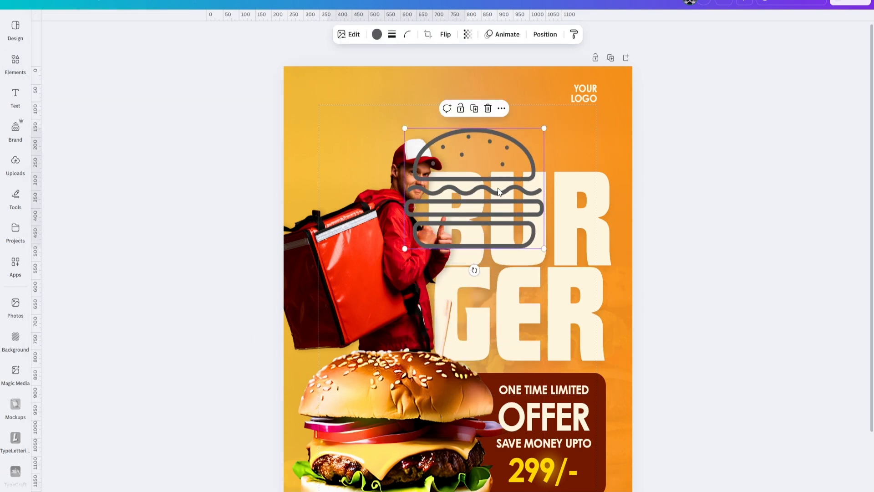
# Recolour the burger icon to the document's cream and shrink it to a small mark beside "YOUR LOGO"
pyautogui.click(377, 34)
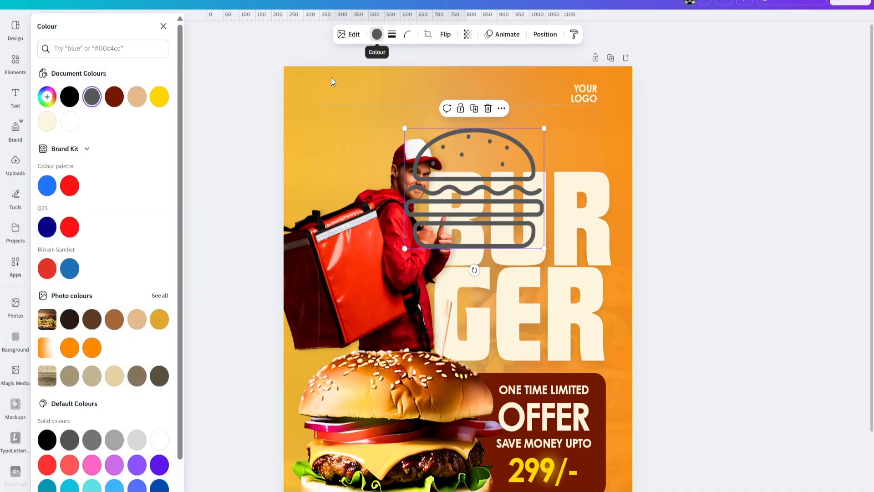
pyautogui.click(46, 123)
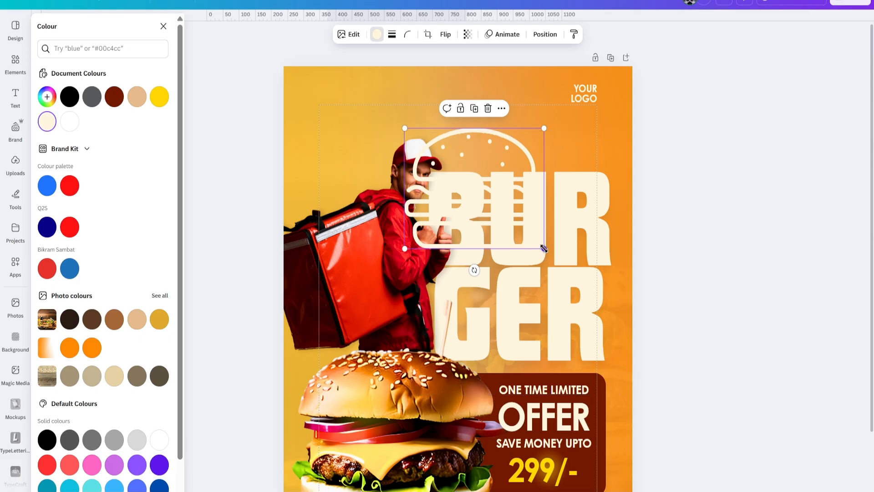
pyautogui.moveTo(543, 248); pyautogui.dragTo(542, 142)
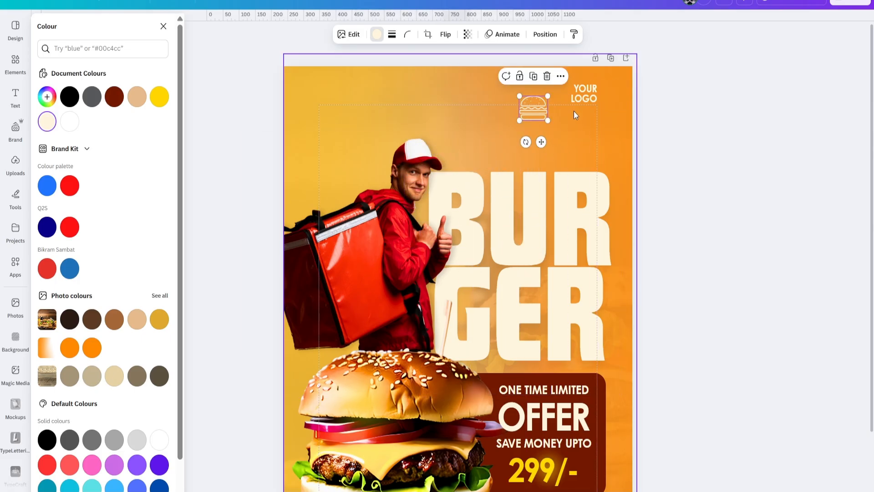
# Move "YOUR LOGO" to the left side of the burger icon and align and shrink the icon to match the text height
pyautogui.moveTo(574, 116); pyautogui.dragTo(492, 89)
pyautogui.moveTo(531, 111); pyautogui.dragTo(520, 82)
pyautogui.moveTo(539, 127); pyautogui.dragTo(536, 124)
# Set "YOUR LOGO" to size 22 and resize the burger icon to about 77 by 61 to match the text height
pyautogui.click(491, 96)
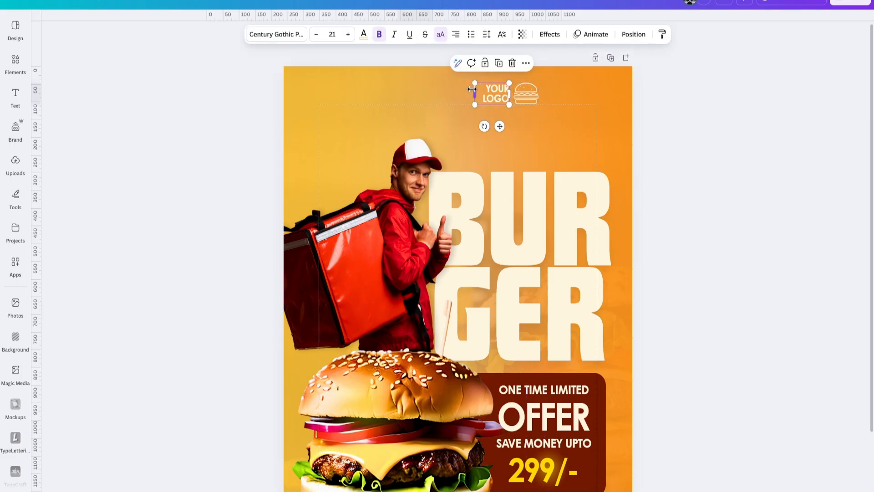
pyautogui.click(348, 34)
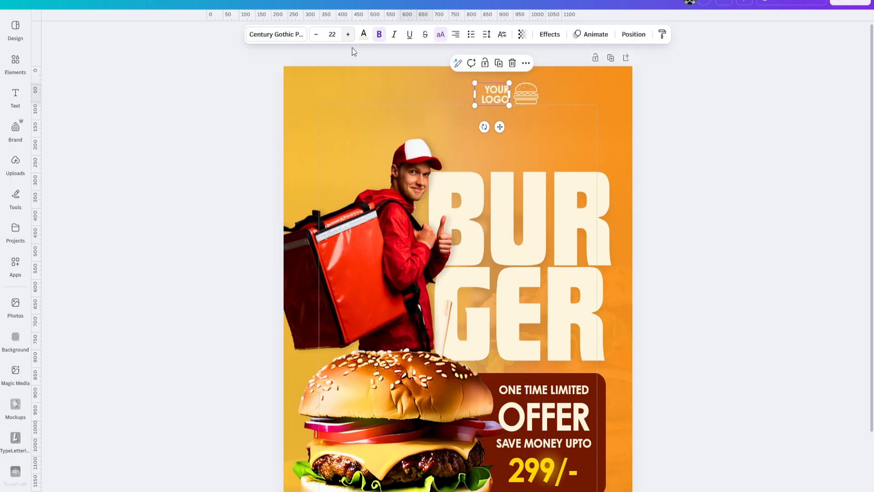
pyautogui.click(767, 122)
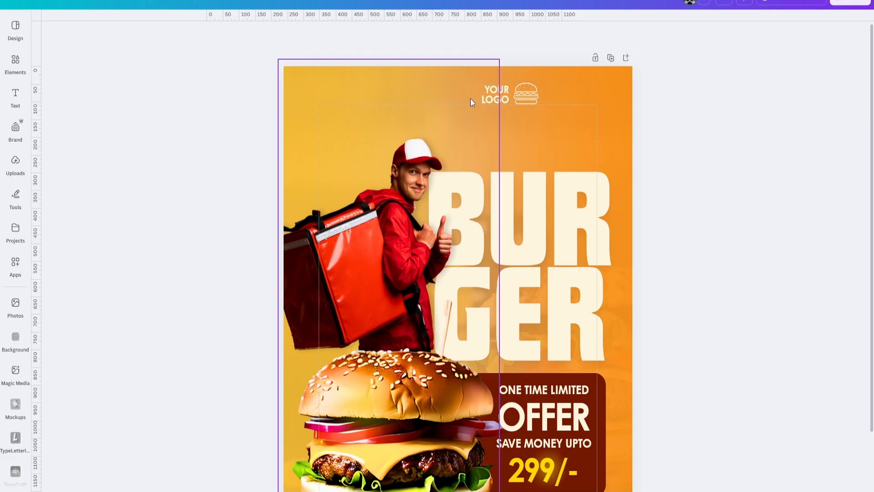
pyautogui.click(534, 94)
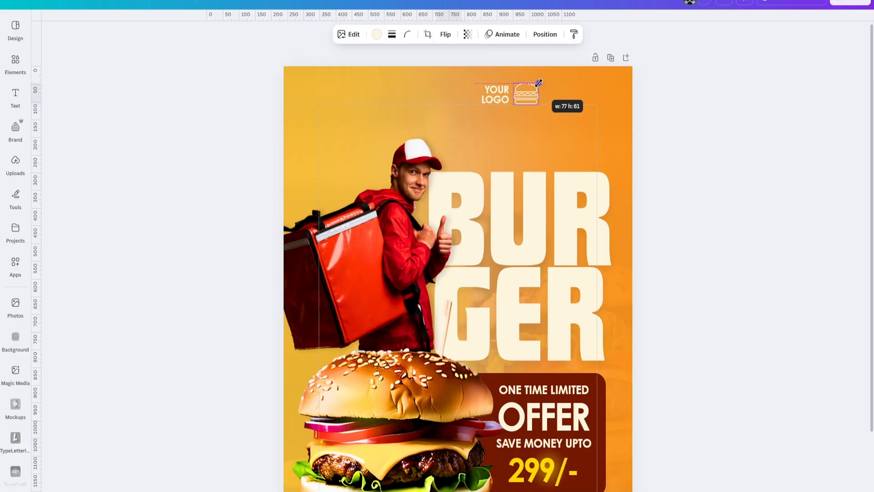
pyautogui.click(706, 152)
# Align "YOUR LOGO" and the burger icon by their middles and move them together to the poster's upper-right corner
pyautogui.click(491, 92)
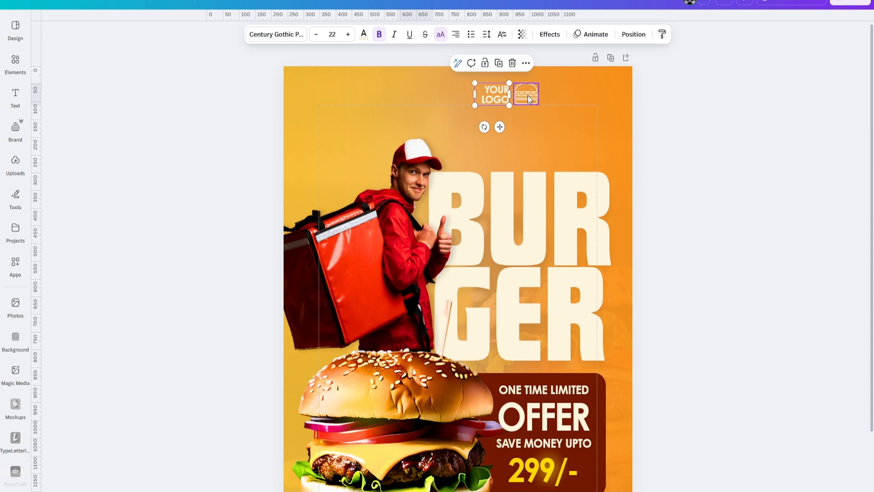
pyautogui.keyDown('shift'); pyautogui.click(528, 95); pyautogui.keyUp('shift')
pyautogui.click(545, 63)
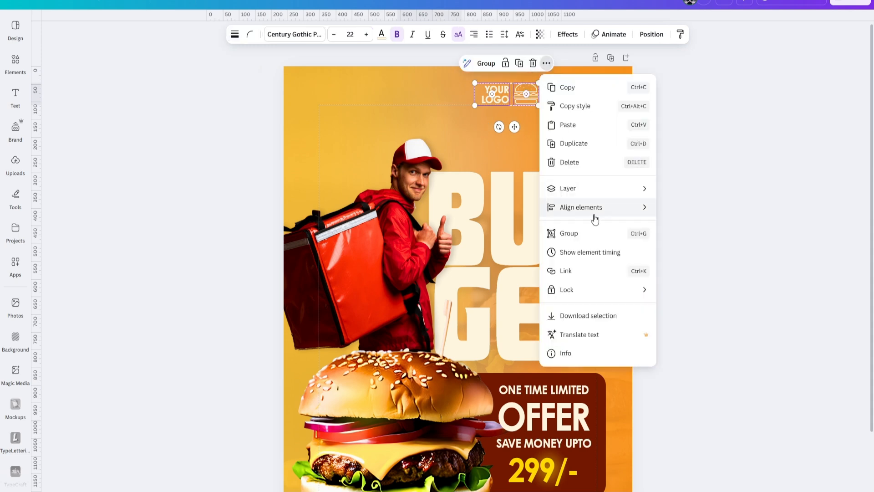
pyautogui.moveTo(596, 218)
pyautogui.click(685, 290)
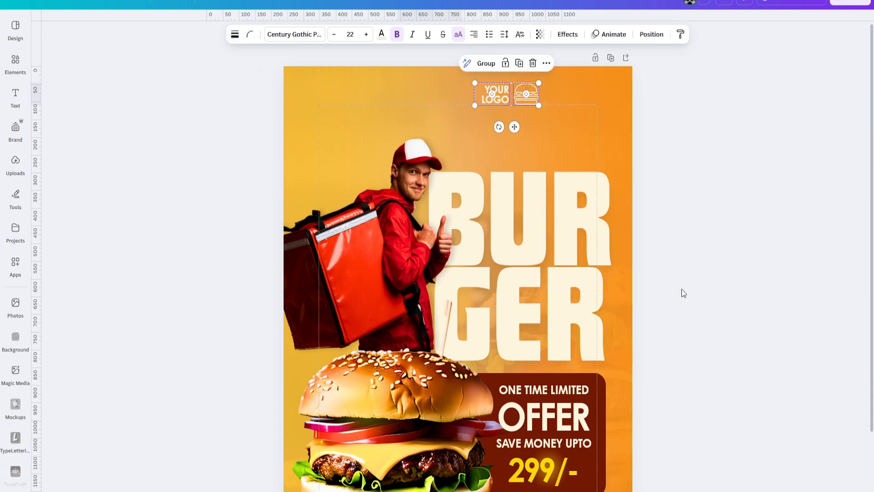
pyautogui.moveTo(514, 126); pyautogui.dragTo(587, 122)
pyautogui.click(726, 125)
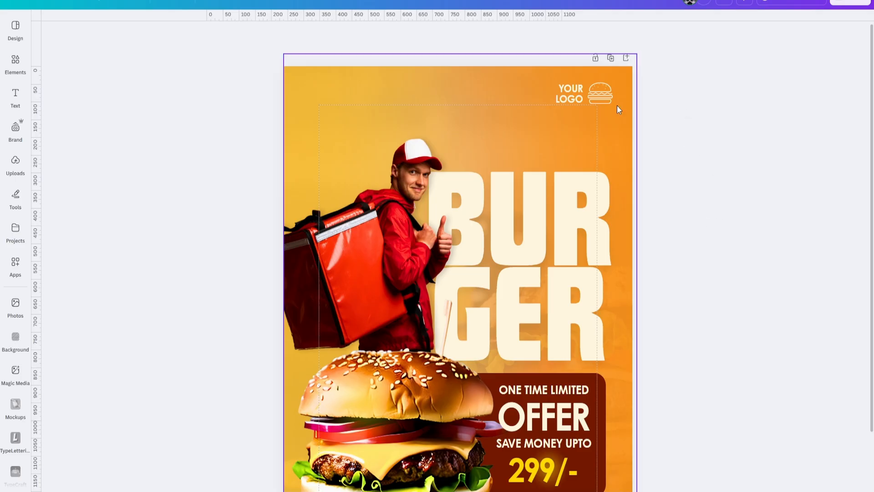
# Shrink the burger icon slightly and middle-align it with "YOUR LOGO" again
pyautogui.click(603, 93)
pyautogui.moveTo(612, 83); pyautogui.dragTo(598, 91)
pyautogui.click(699, 112)
pyautogui.keyDown('shift'); pyautogui.click(573, 96); pyautogui.keyUp('shift')
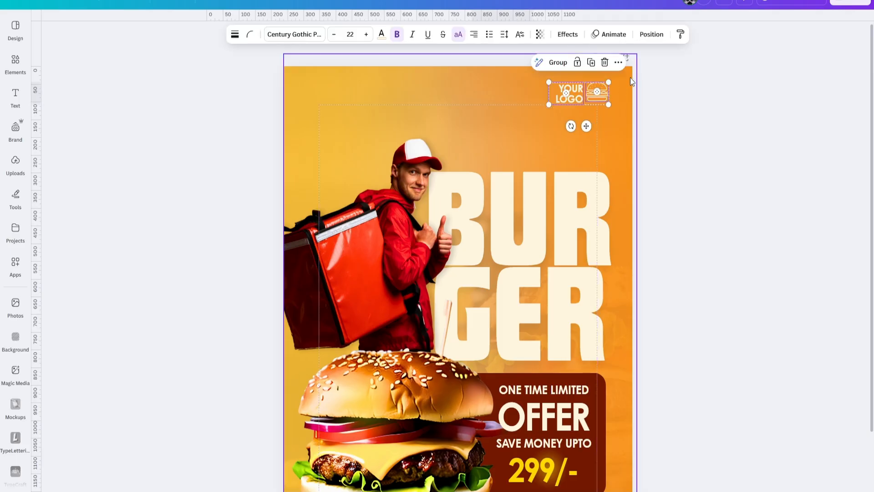
pyautogui.click(618, 62)
pyautogui.moveTo(667, 212)
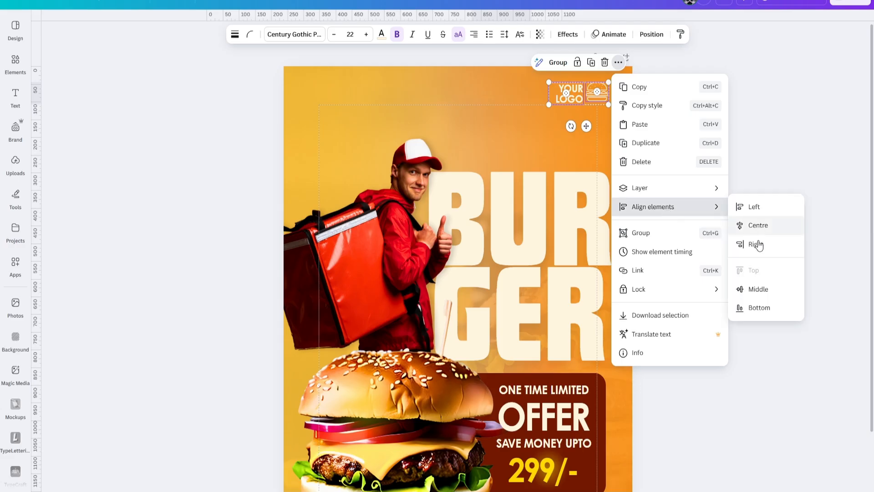
pyautogui.click(756, 288)
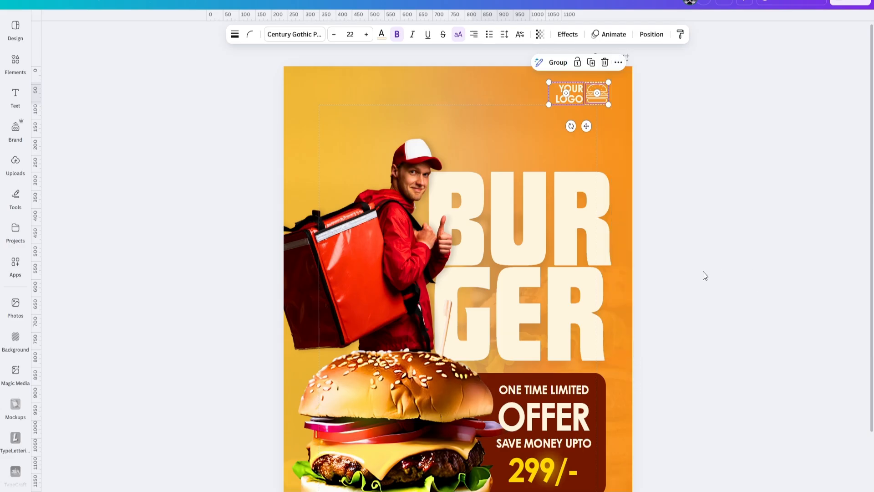
# Group "YOUR LOGO" with the burger icon and nudge the group slightly left to line up with the title and offer box
pyautogui.click(558, 68)
pyautogui.moveTo(585, 126); pyautogui.dragTo(582, 128)
pyautogui.click(739, 158)
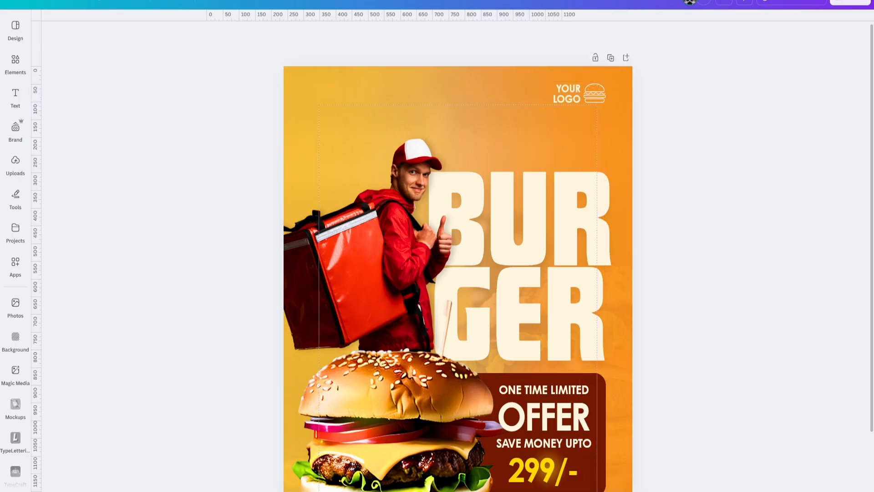
# Search the elements library for "leaf" and limit the results to photos
pyautogui.moveTo(723, 490); pyautogui.dragTo(715, 490)
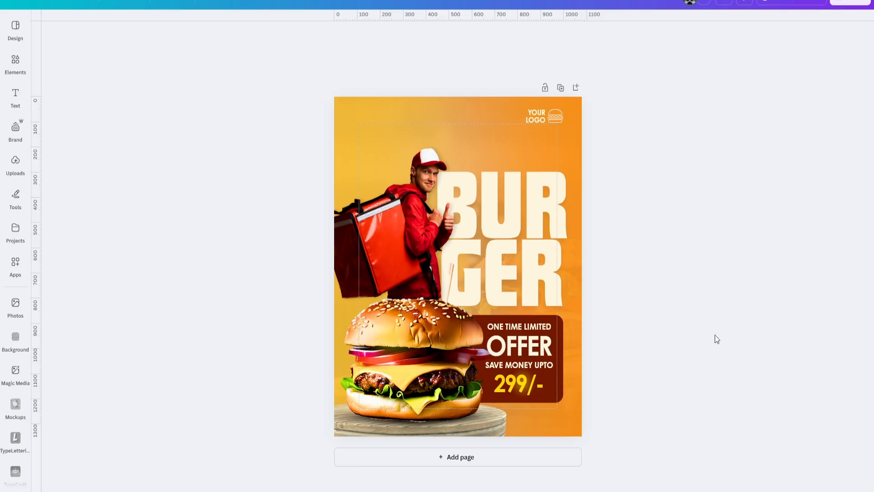
pyautogui.click(12, 67)
pyautogui.moveTo(89, 26); pyautogui.dragTo(62, 26)
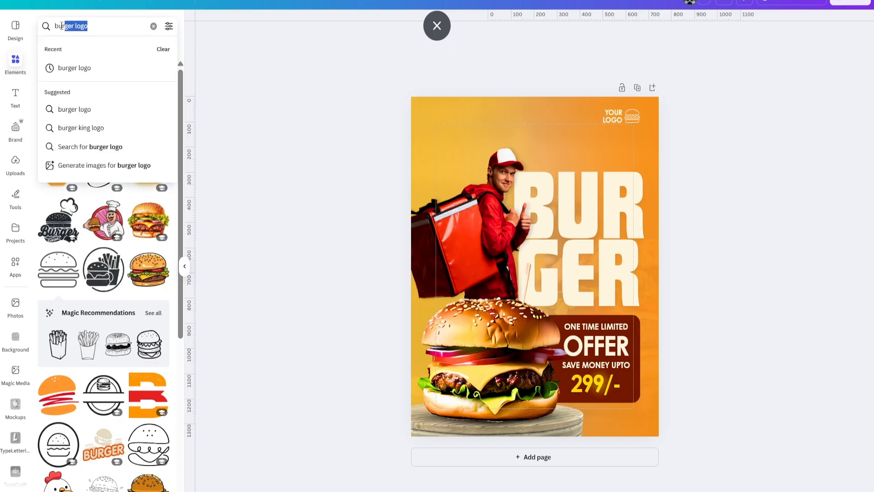
pyautogui.write('leaf')
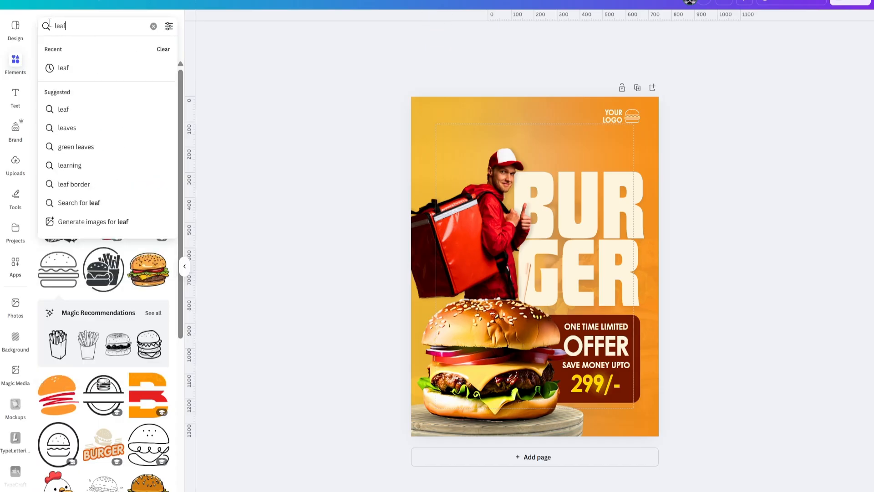
pyautogui.press('Return')
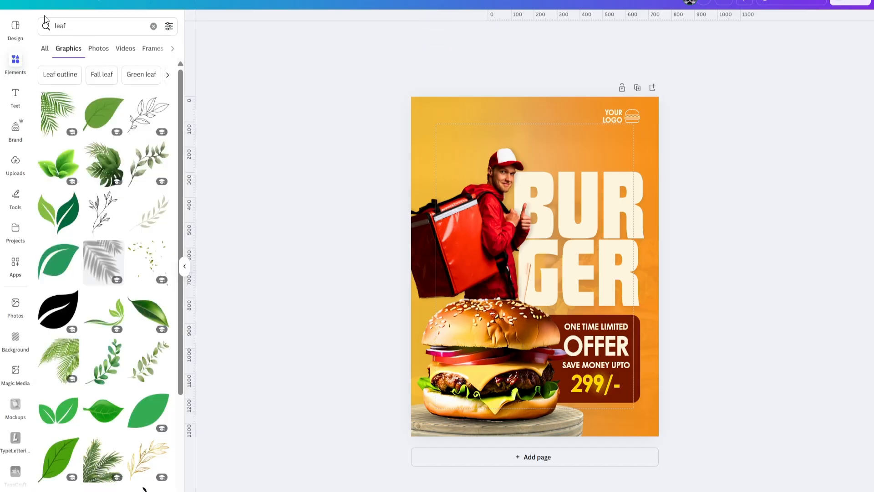
pyautogui.click(102, 52)
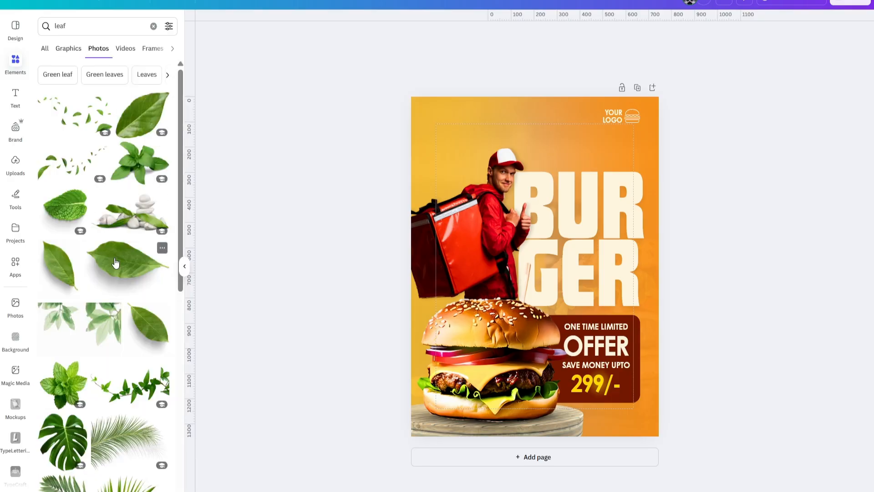
# Find the single glossy green leaf photo with a short stem, add it to the poster and remove its background
pyautogui.scroll(-3, 115, 262)
pyautogui.scroll(-2, 104, 314)
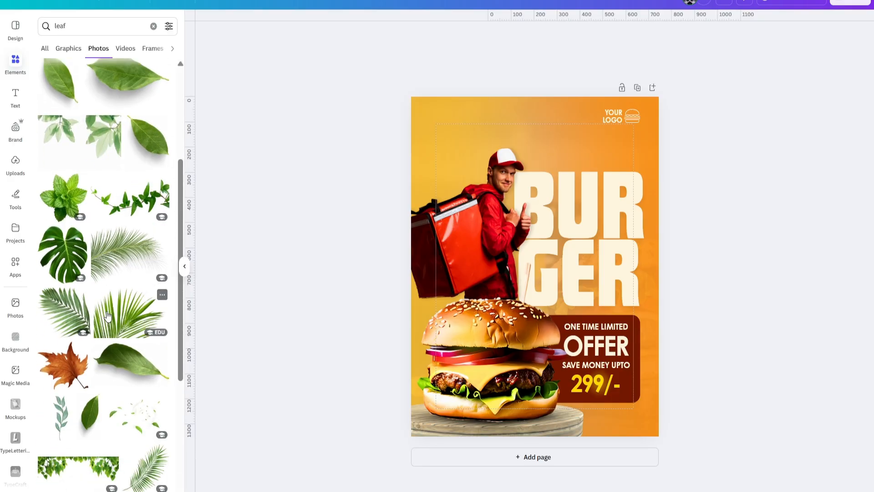
pyautogui.scroll(-10, 107, 315)
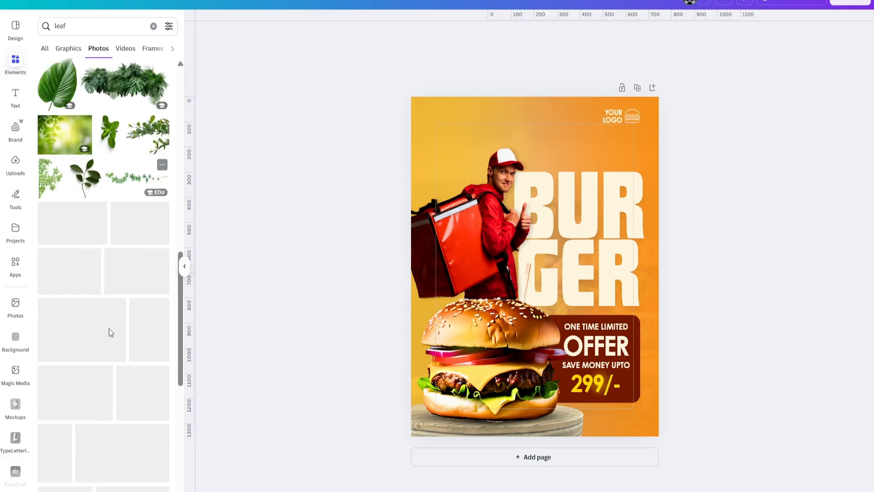
pyautogui.scroll(-5, 111, 292)
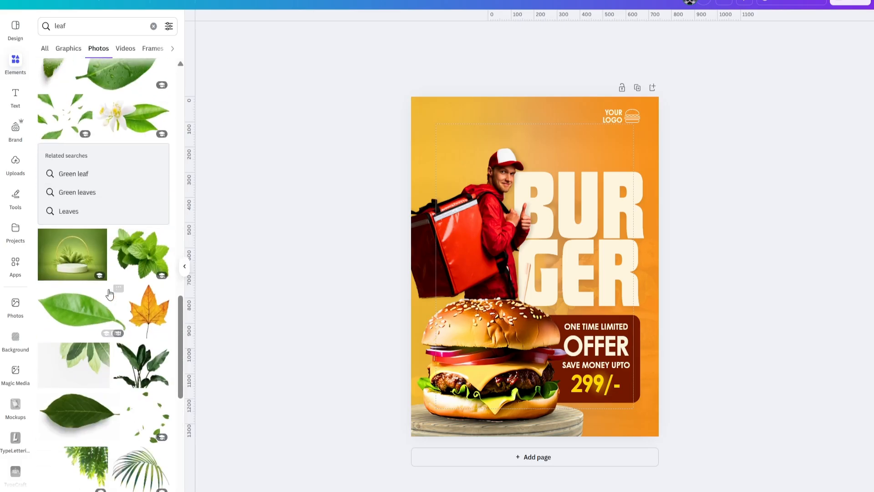
pyautogui.scroll(-10, 137, 400)
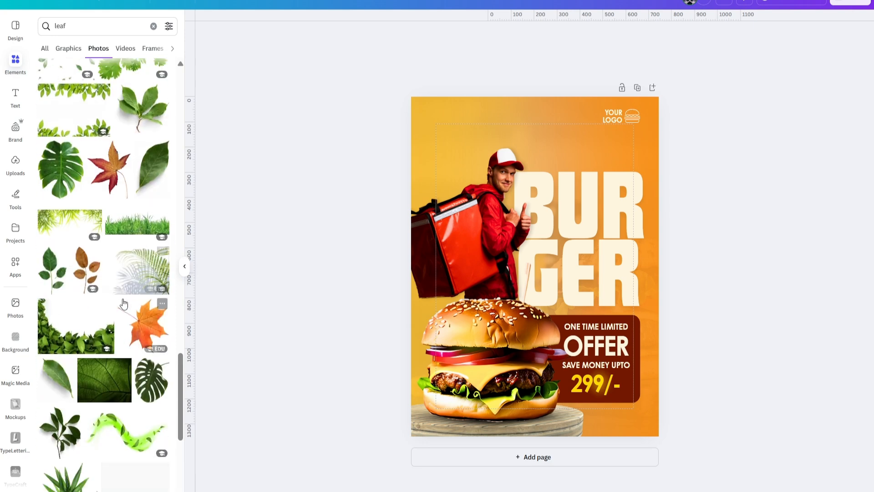
pyautogui.scroll(-10, 121, 291)
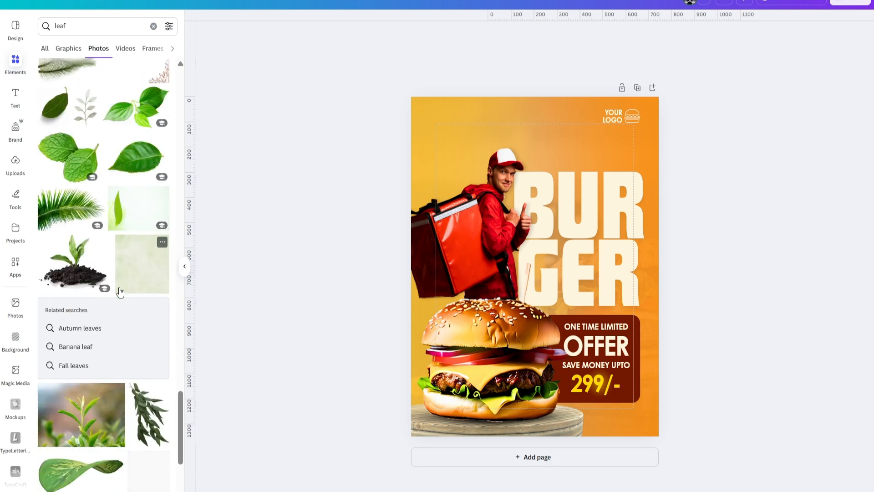
pyautogui.scroll(-10, 119, 292)
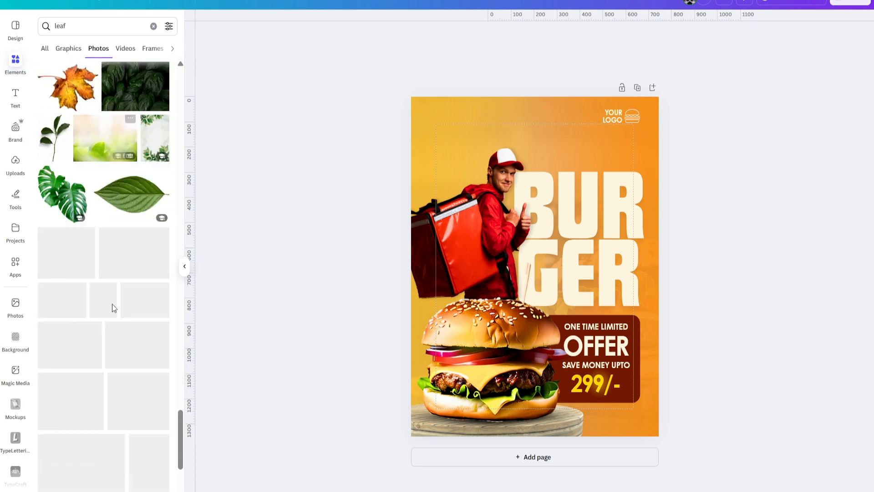
pyautogui.scroll(-5, 111, 305)
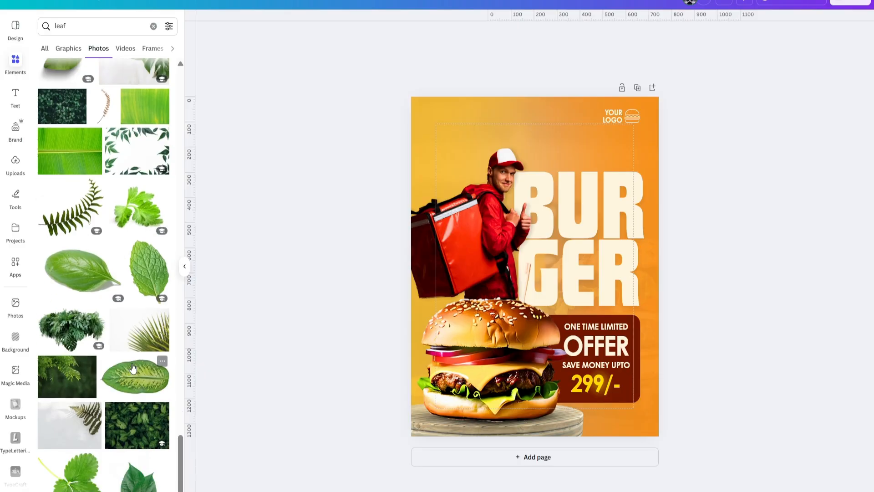
pyautogui.click(91, 266)
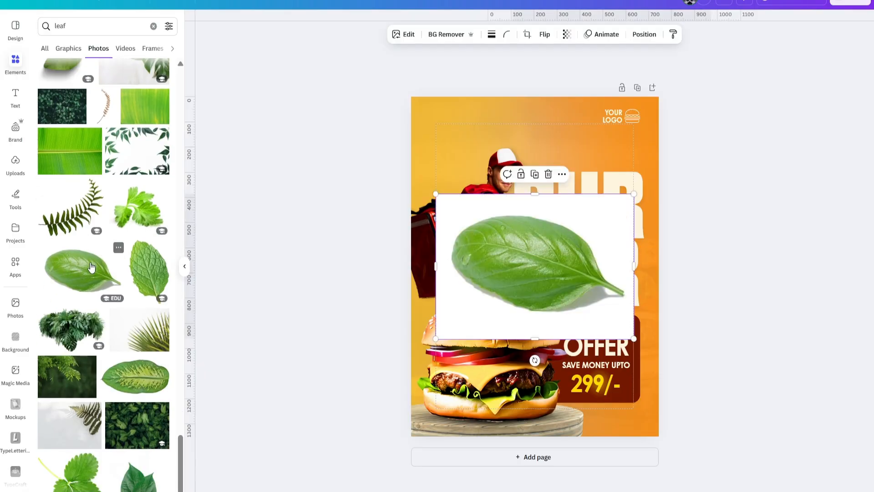
pyautogui.click(460, 36)
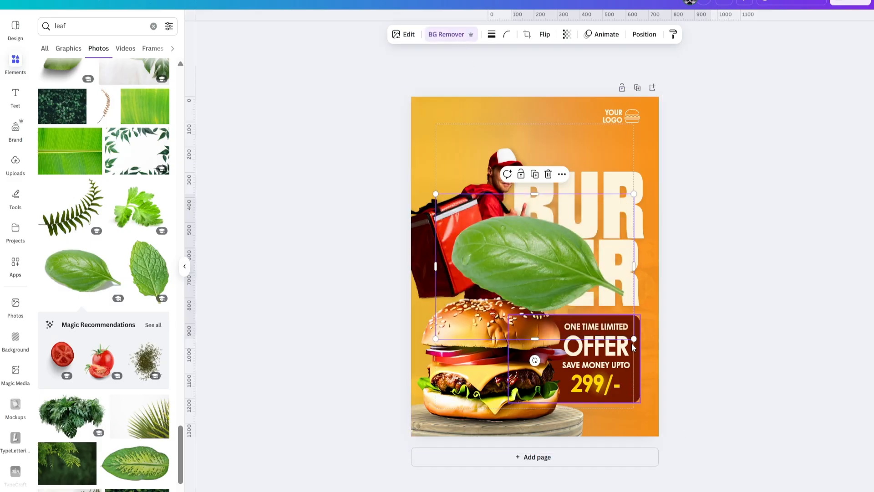
# Shrink the leaf onto the R of "BUR" and place a horizontally flipped, rotated copy in the poster's upper-left corner
pyautogui.moveTo(634, 339); pyautogui.dragTo(351, 120)
pyautogui.moveTo(432, 181); pyautogui.dragTo(440, 132)
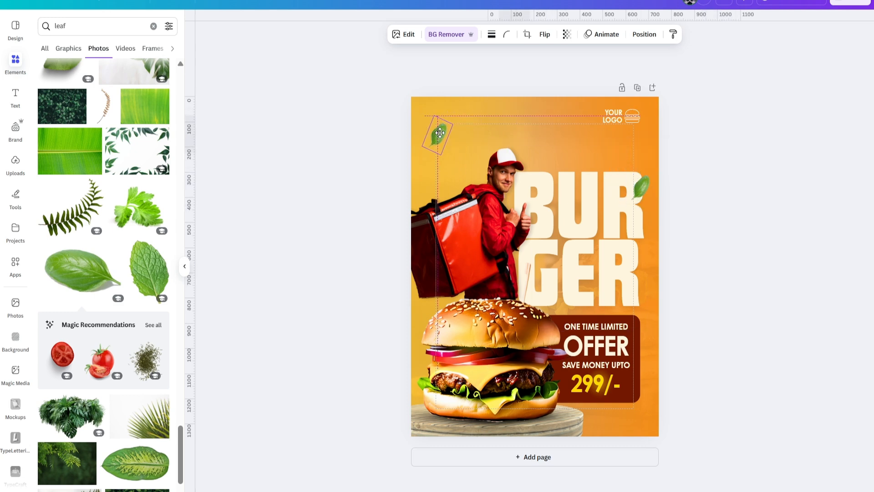
pyautogui.click(545, 35)
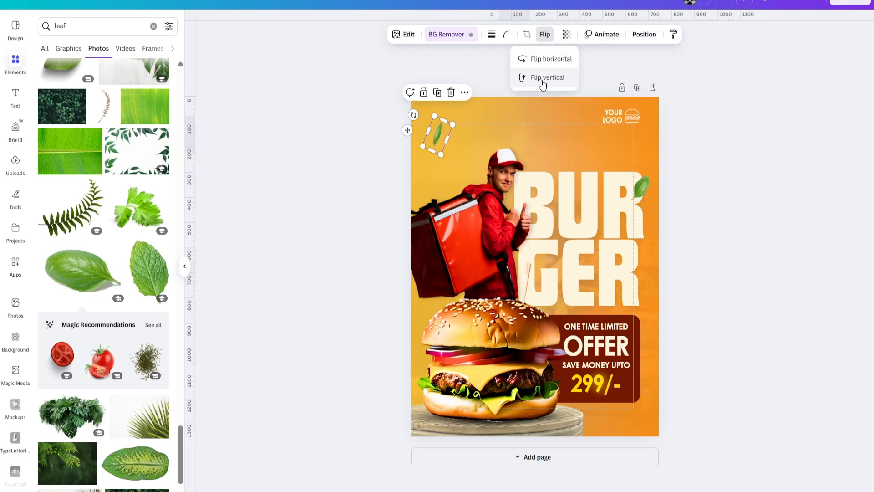
pyautogui.click(535, 61)
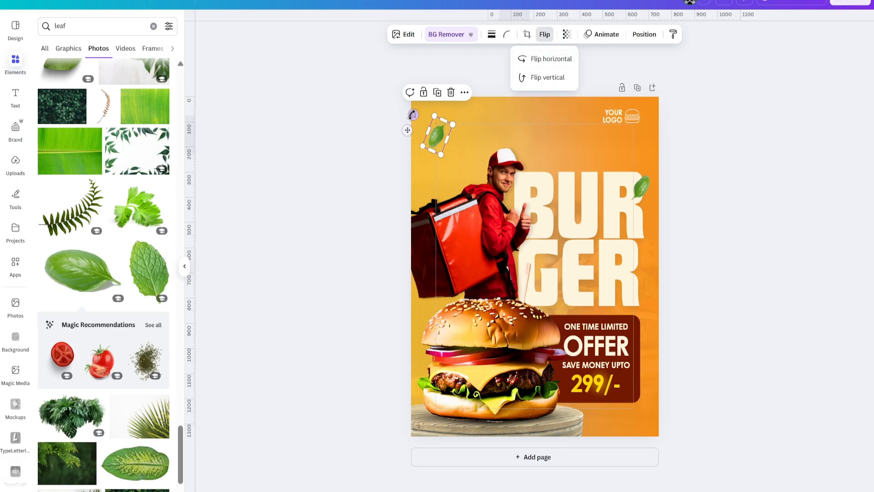
pyautogui.moveTo(412, 115); pyautogui.dragTo(413, 96)
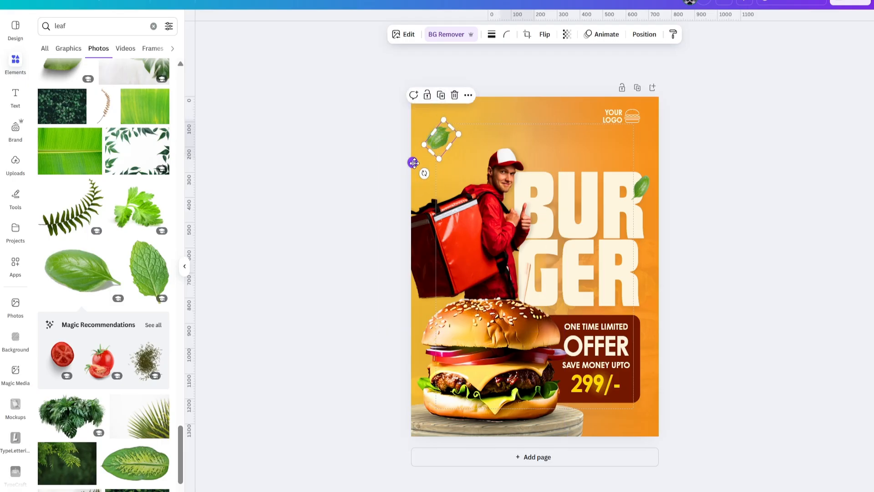
# Place another small leaf copy between the burger's top bun and the G of "GER", rotated and flipped
pyautogui.moveTo(413, 163); pyautogui.dragTo(515, 220)
pyautogui.click(544, 35)
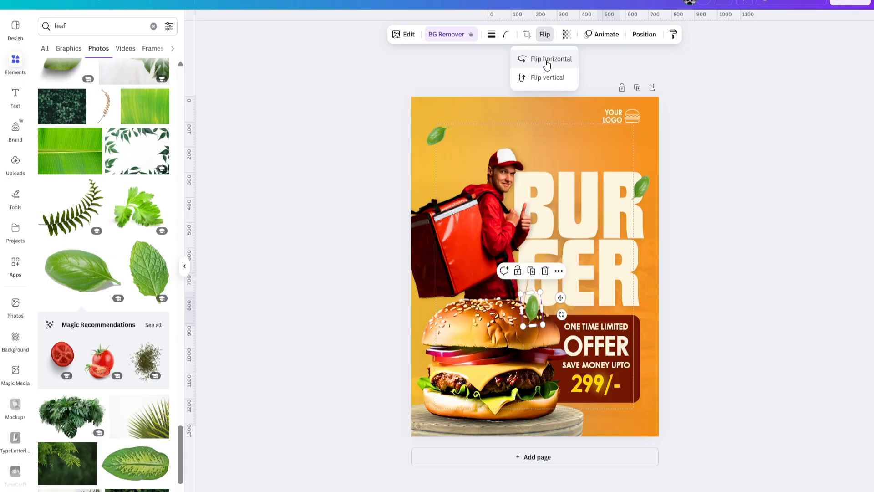
pyautogui.click(521, 78)
pyautogui.click(762, 367)
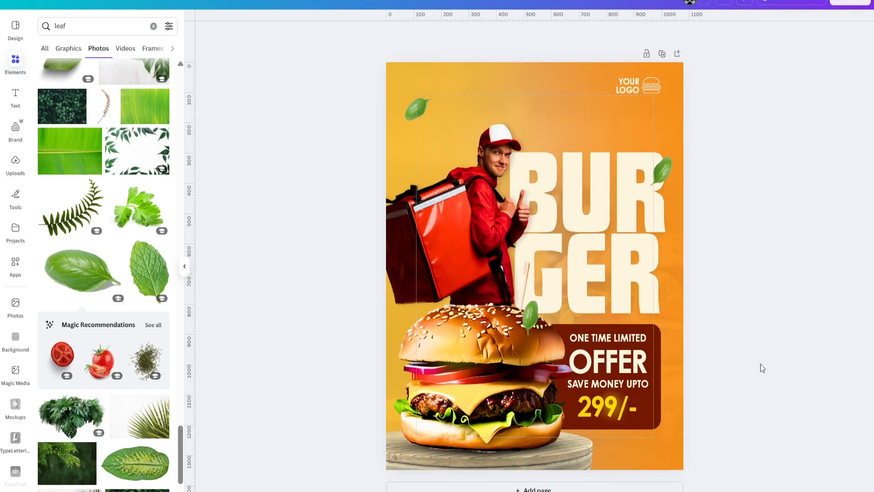
# Blur the whole image of the leaf in the poster's upper-left corner at an intensity of about 45
pyautogui.click(419, 113)
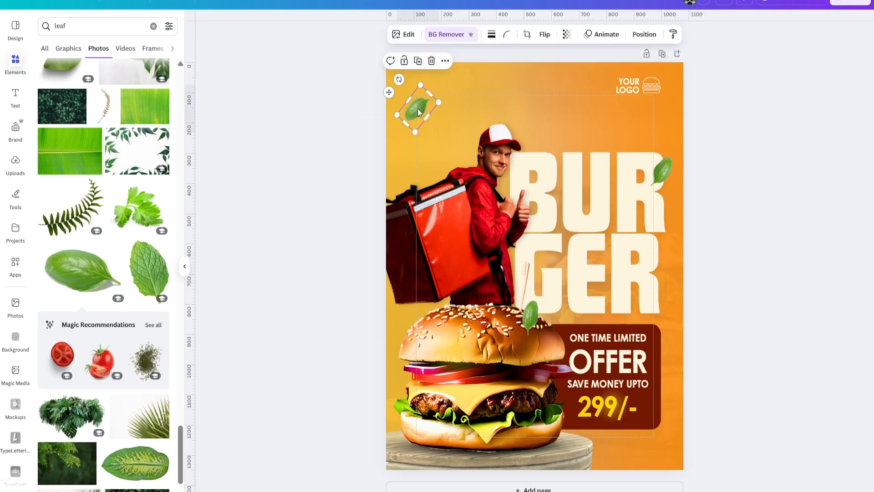
pyautogui.click(405, 35)
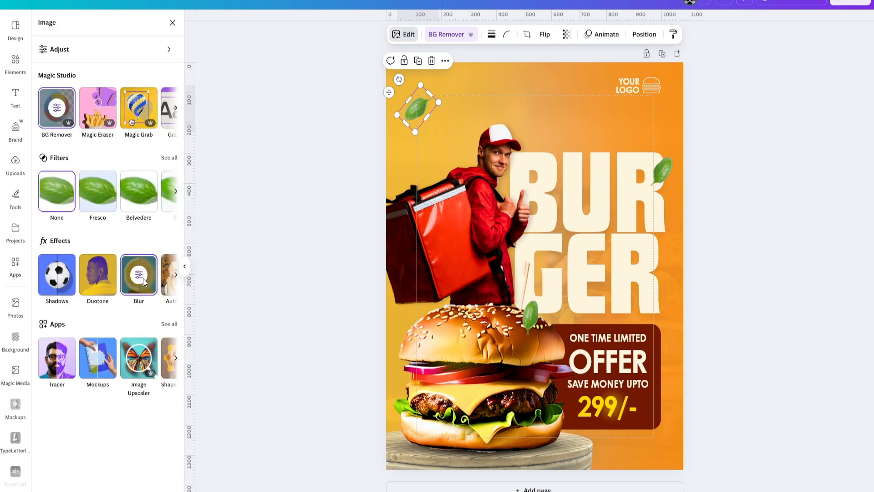
pyautogui.click(143, 278)
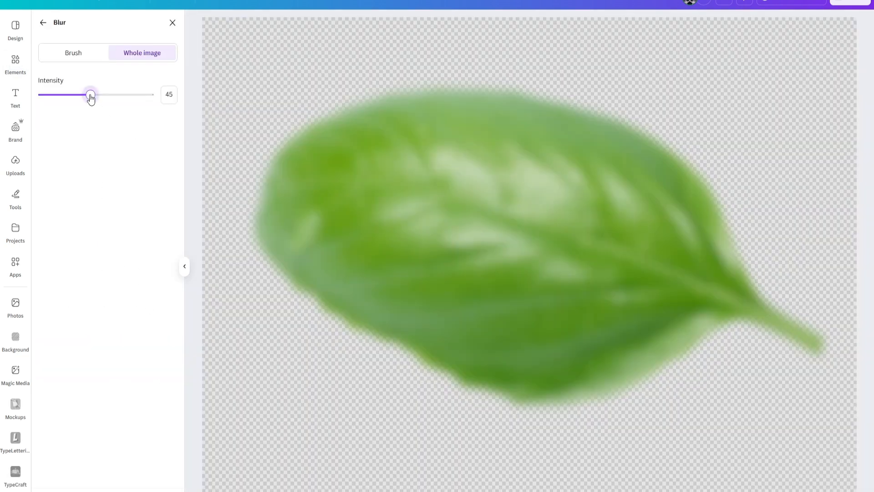
pyautogui.moveTo(92, 95); pyautogui.dragTo(90, 96)
pyautogui.click(172, 23)
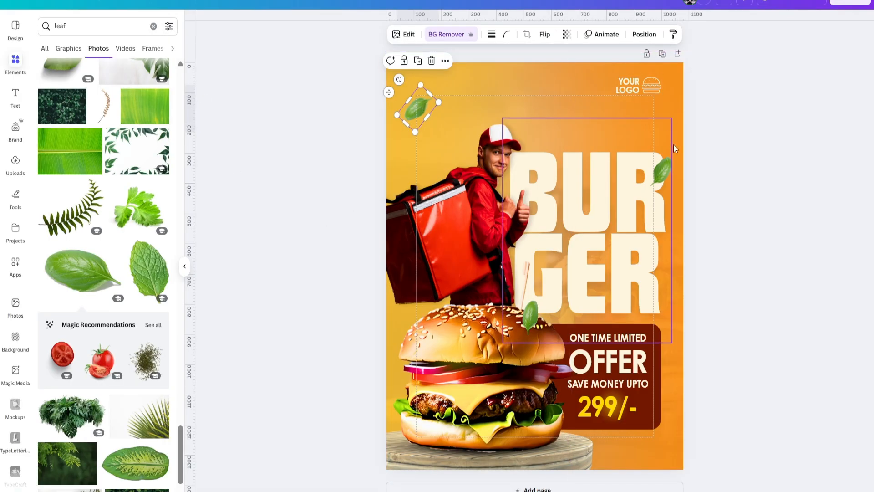
# Copy the blurred leaf's style onto the leaf over the R of "BUR" and the leaf at the burger's top bun
pyautogui.click(673, 35)
pyautogui.click(666, 182)
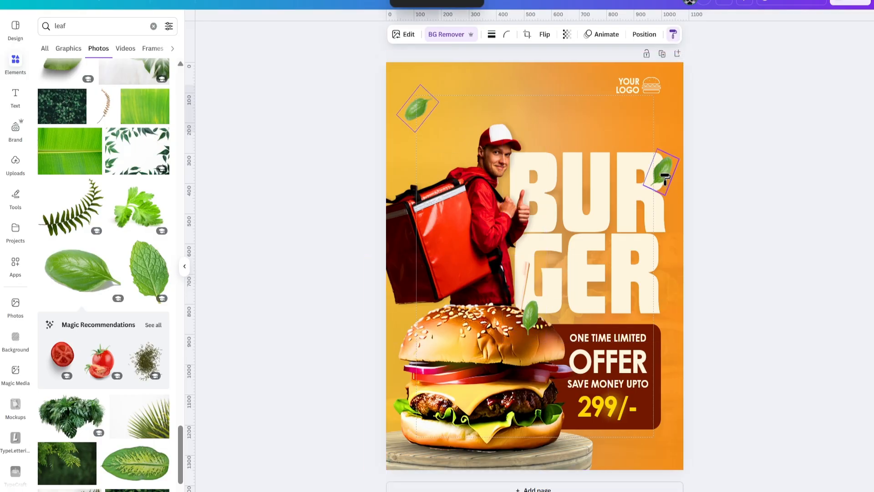
pyautogui.click(673, 35)
pyautogui.click(529, 313)
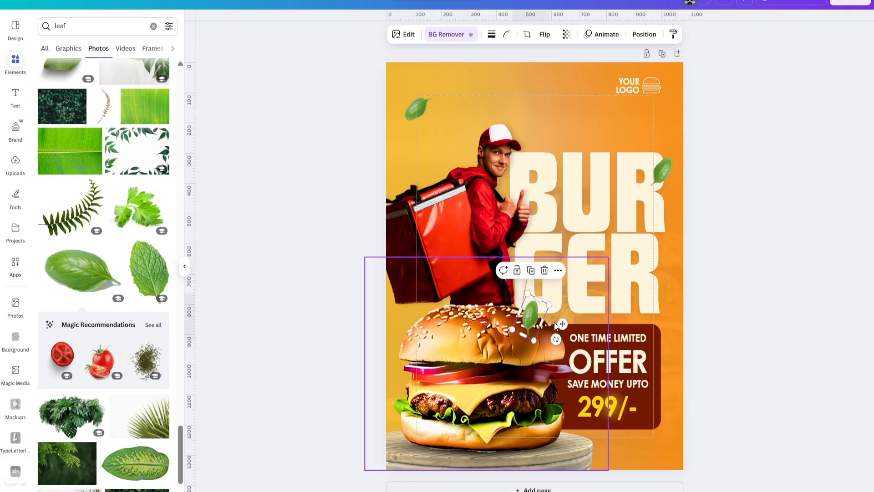
# Nudge the leaf at the burger's top bun slightly down and rotate it, and view the poster full screen
pyautogui.moveTo(531, 295); pyautogui.dragTo(531, 301)
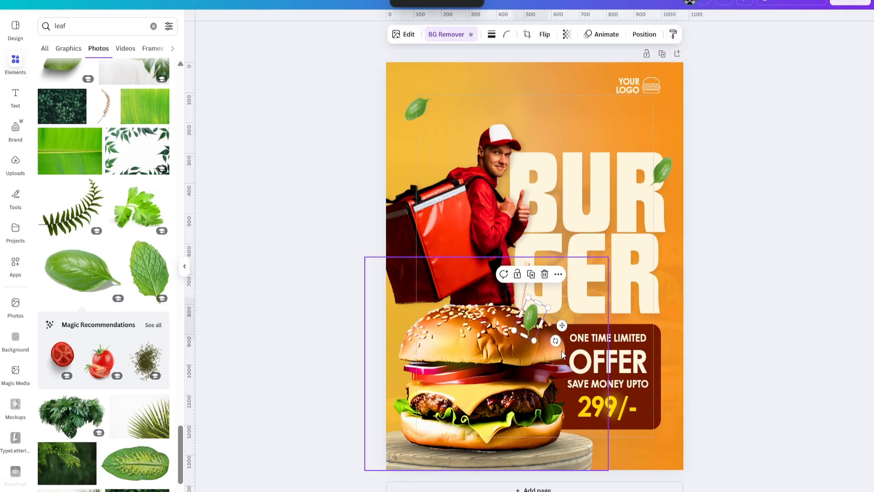
pyautogui.moveTo(555, 340); pyautogui.dragTo(557, 337)
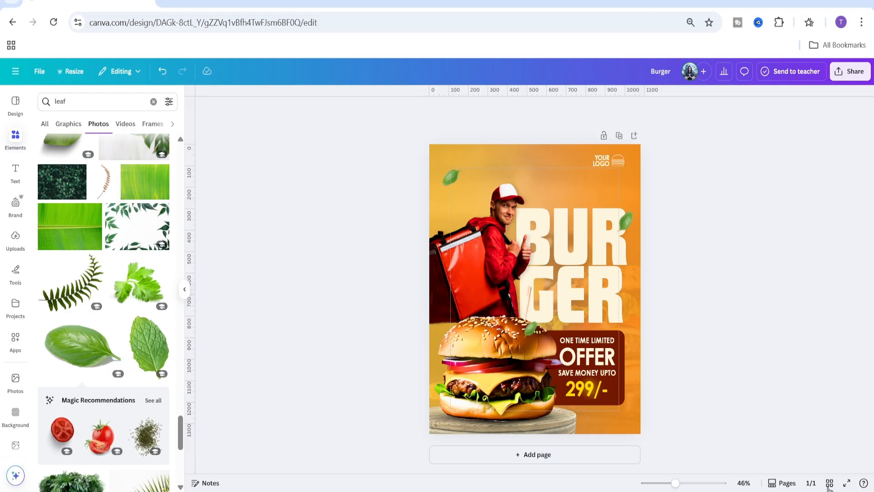
pyautogui.click(847, 483)
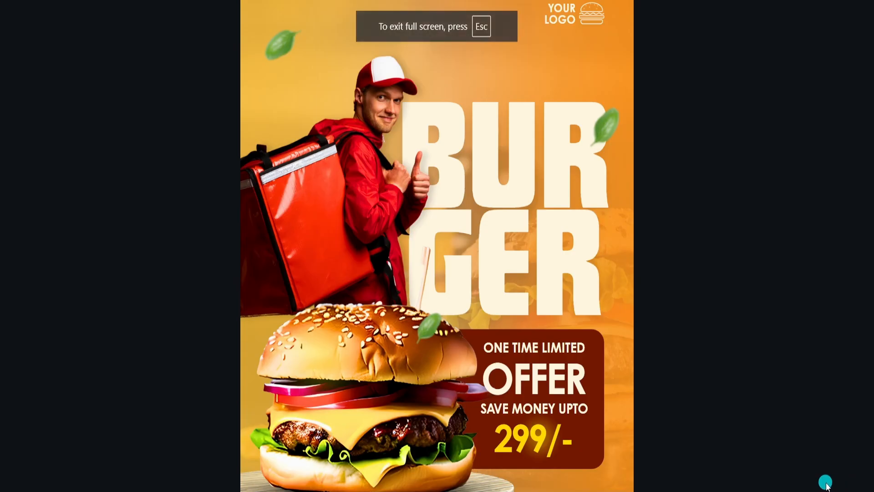